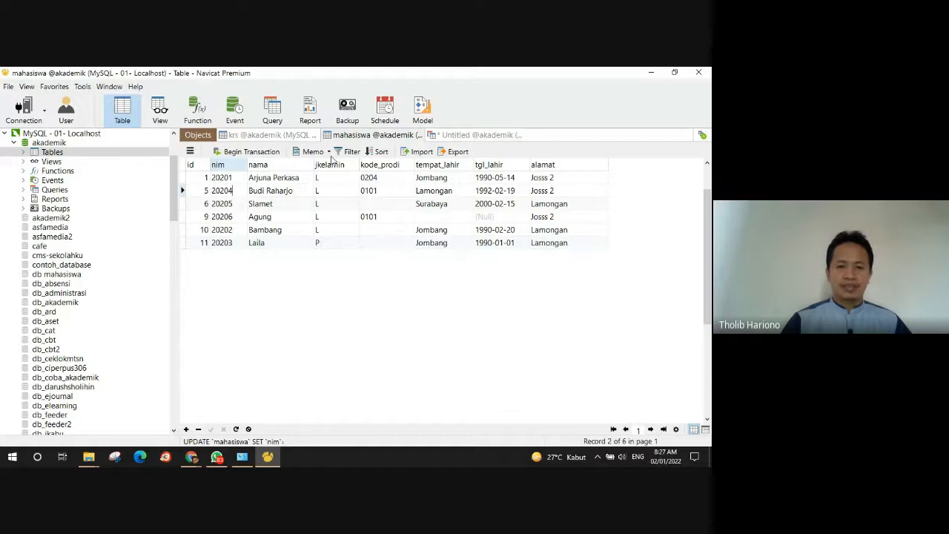
Step: Compare the nim values in the krs table with the first record's nim and nama in the mahasiswa table
left_click(253, 137)
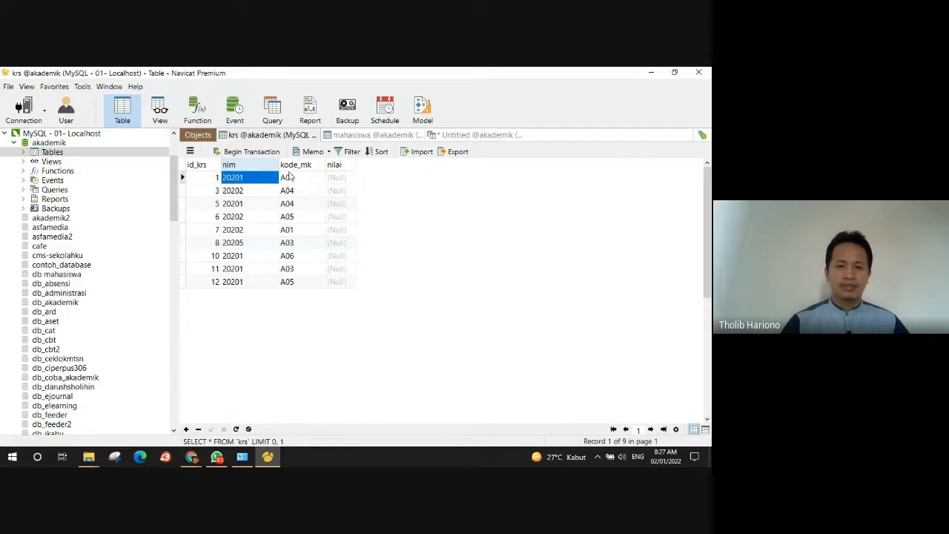
left_click(367, 135)
left_click(236, 178)
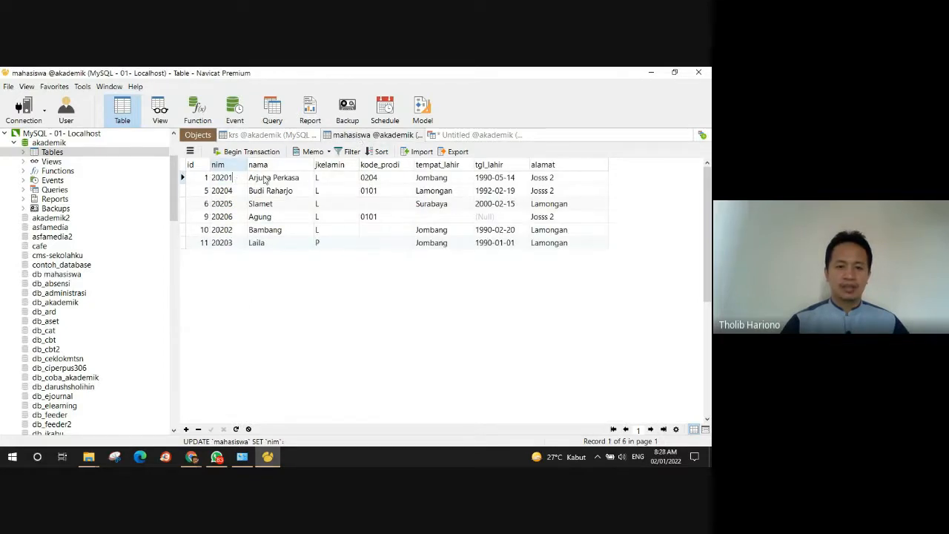
left_click(268, 182)
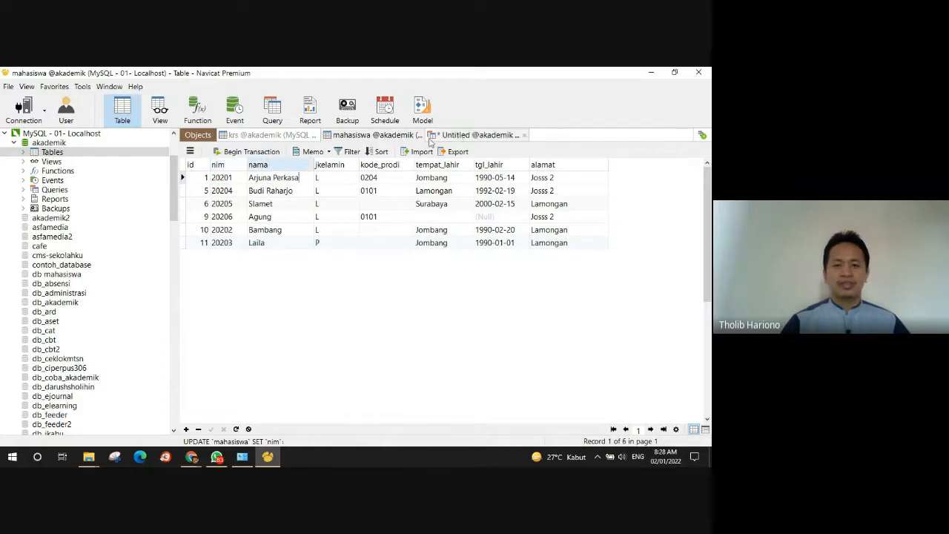
Step: Rerun the left join query of krs with mahasiswa and inspect the nim and nama of the first result row
left_click(453, 135)
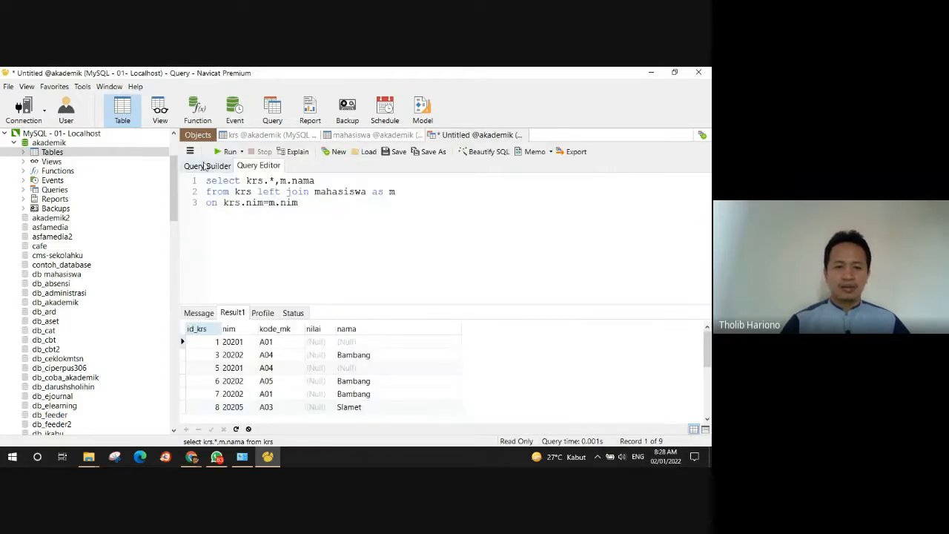
left_click(227, 151)
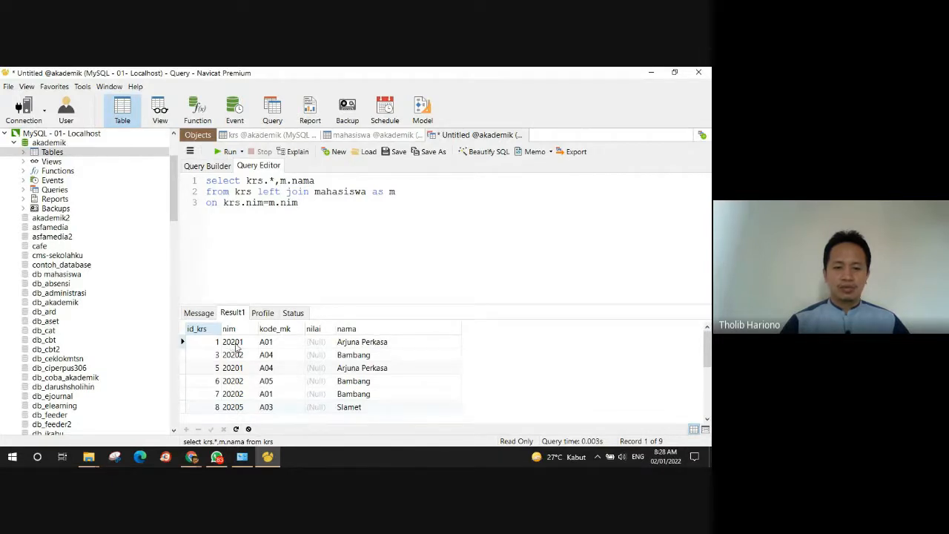
left_click(232, 344)
left_click(381, 344)
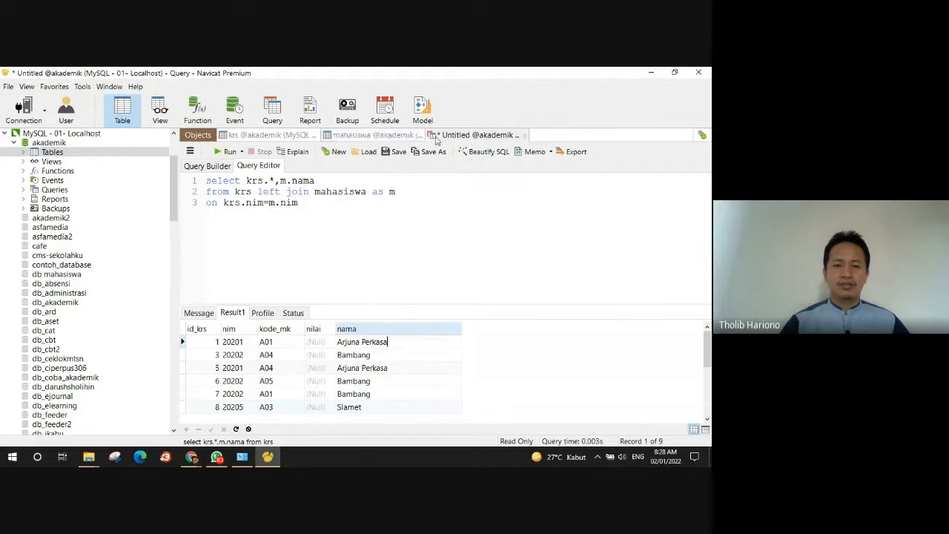
Step: Append an extra 1 to the nim of the first record in the mahasiswa table and save the record
left_click(360, 138)
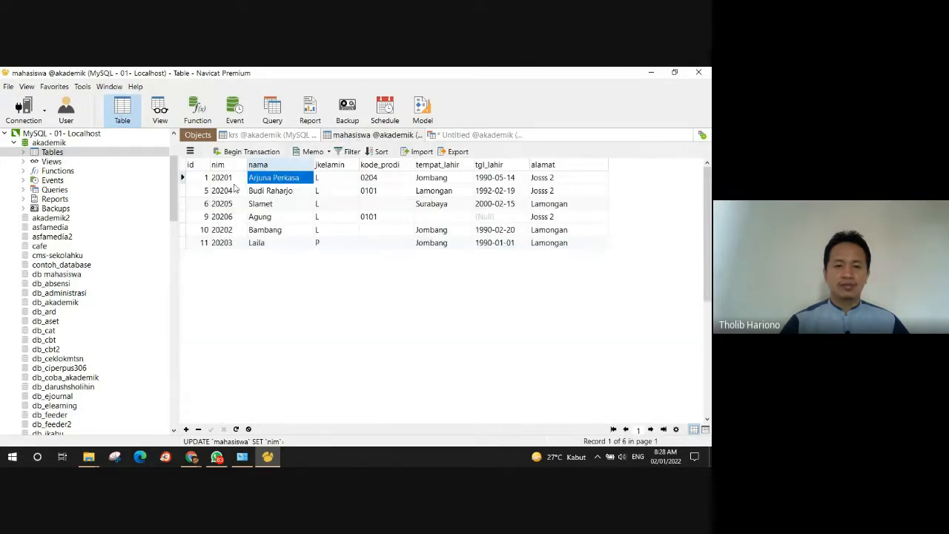
left_click(236, 180)
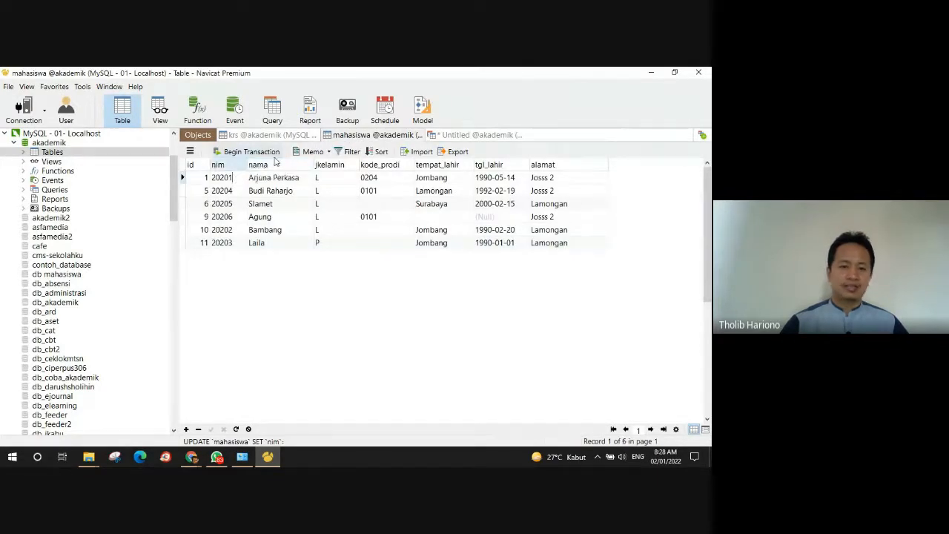
type("1")
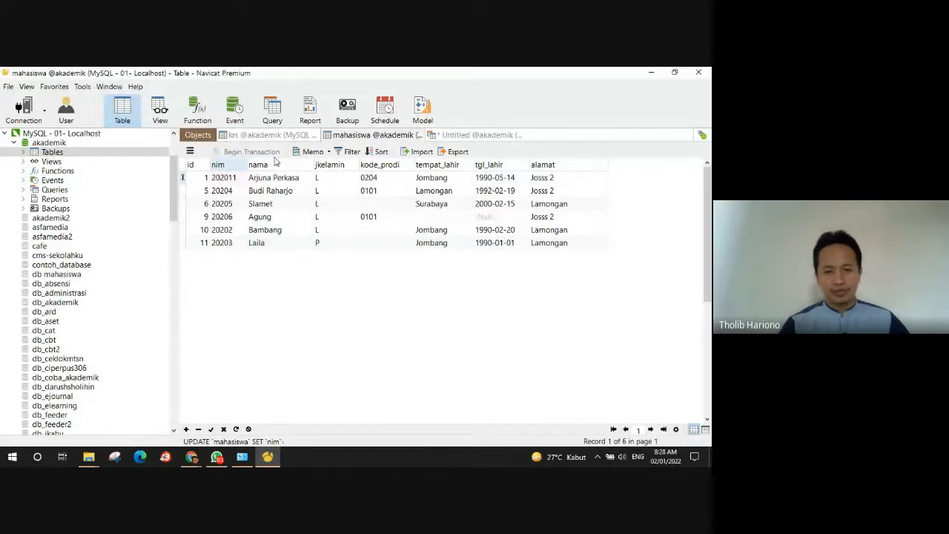
key("Return")
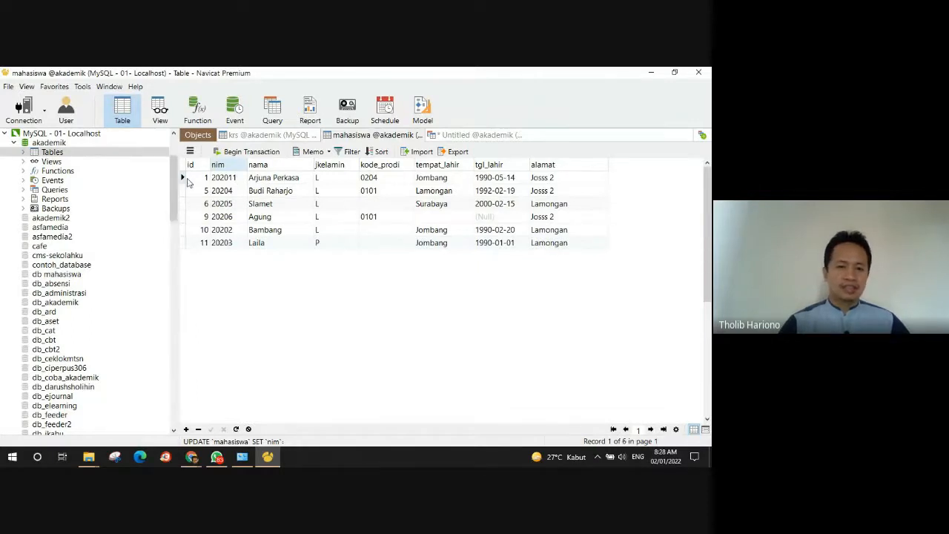
Step: Check the krs records, rerun the left join query, and inspect nama and nim in the first result row
left_click(239, 140)
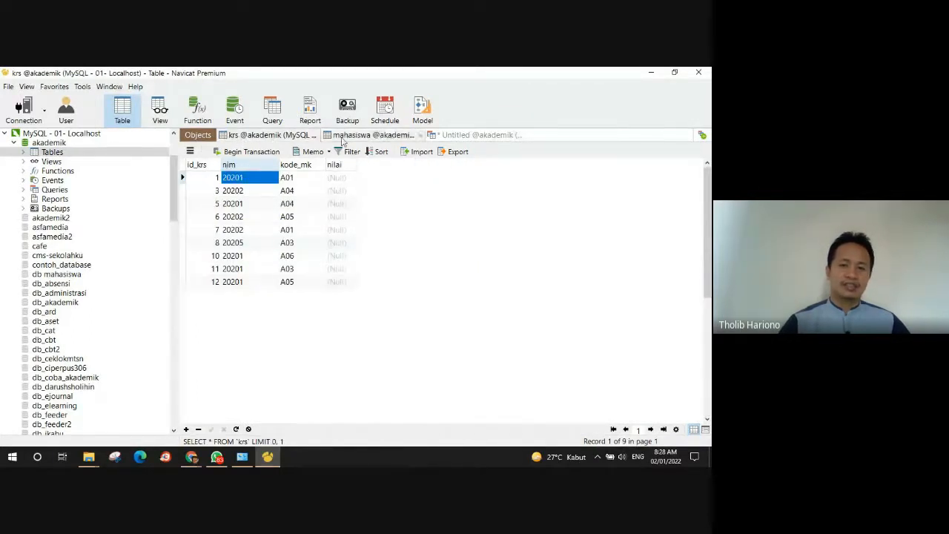
left_click(372, 138)
left_click(448, 134)
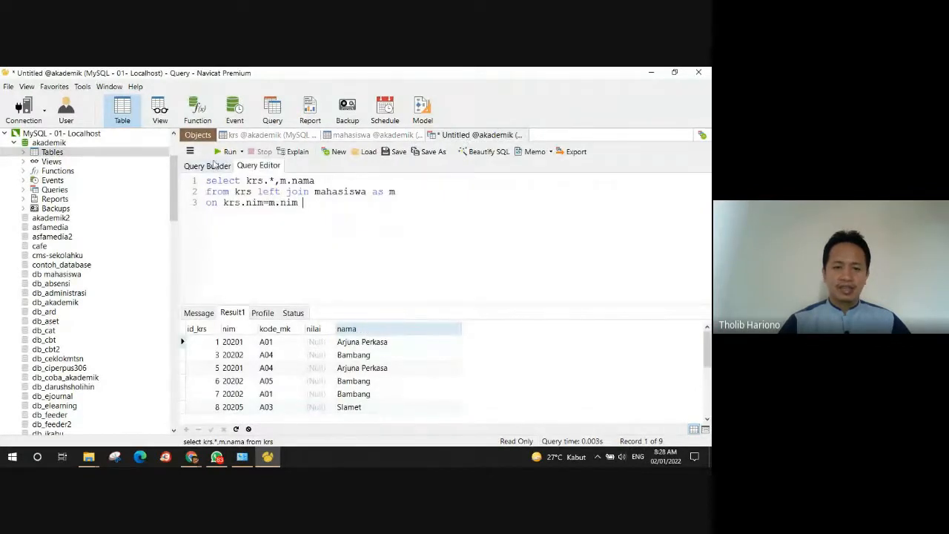
left_click(226, 151)
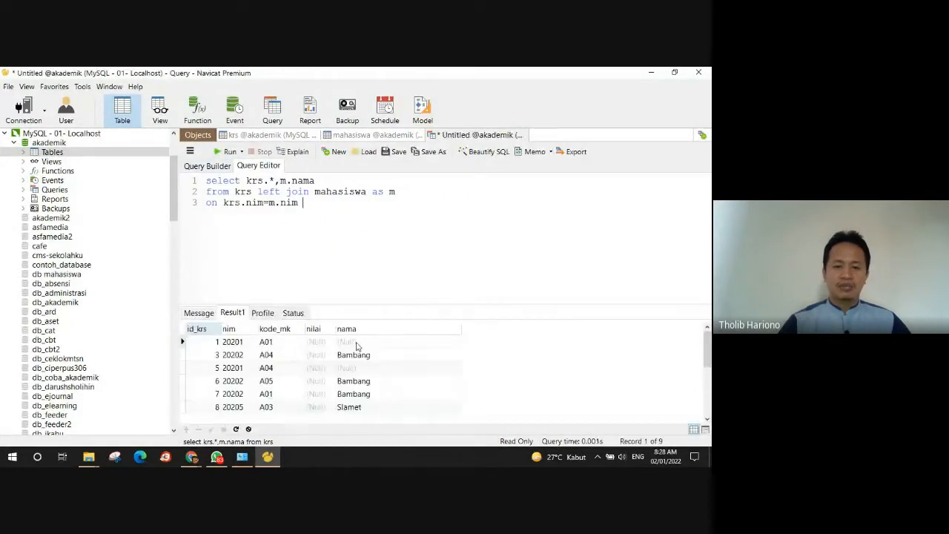
left_click(351, 370)
left_click(346, 342)
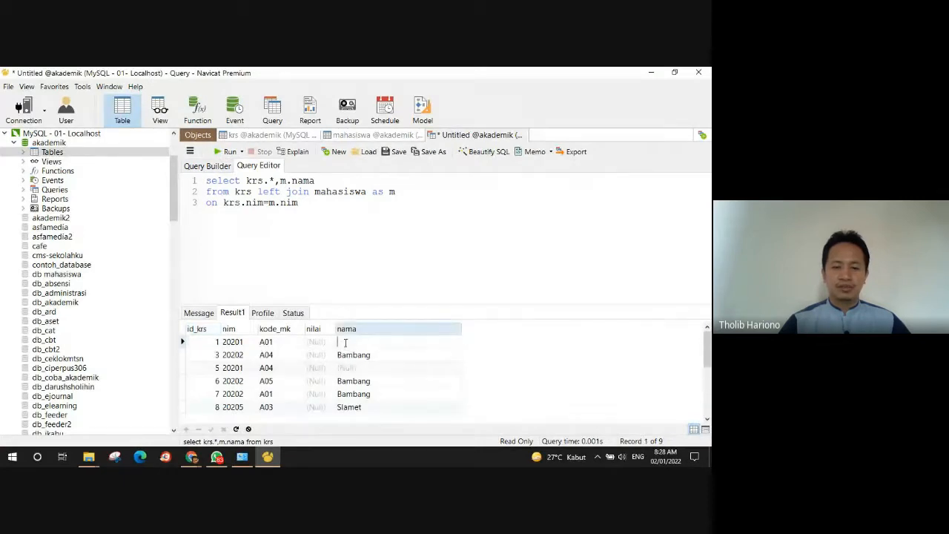
left_click(239, 345)
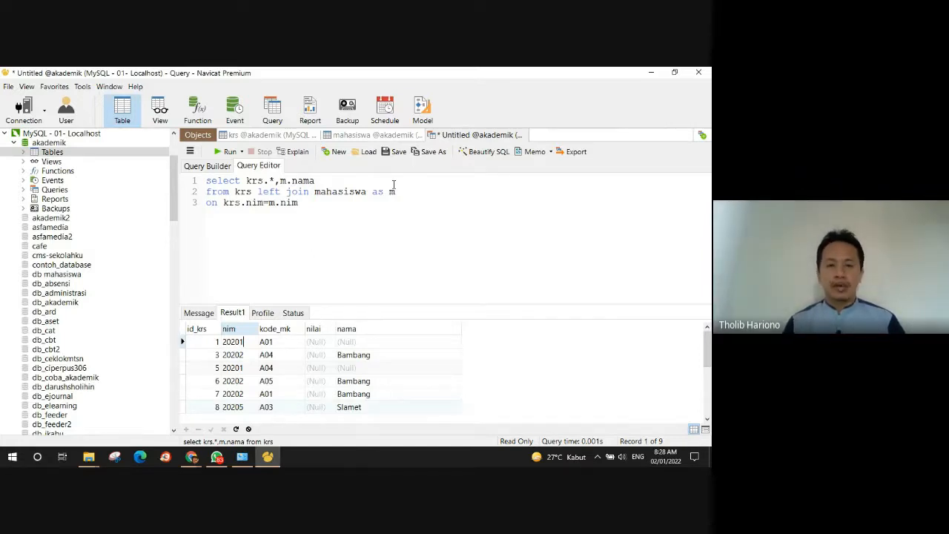
Step: Compare the edited nim of the first mahasiswa record with the matching nim in the krs table
left_click(348, 135)
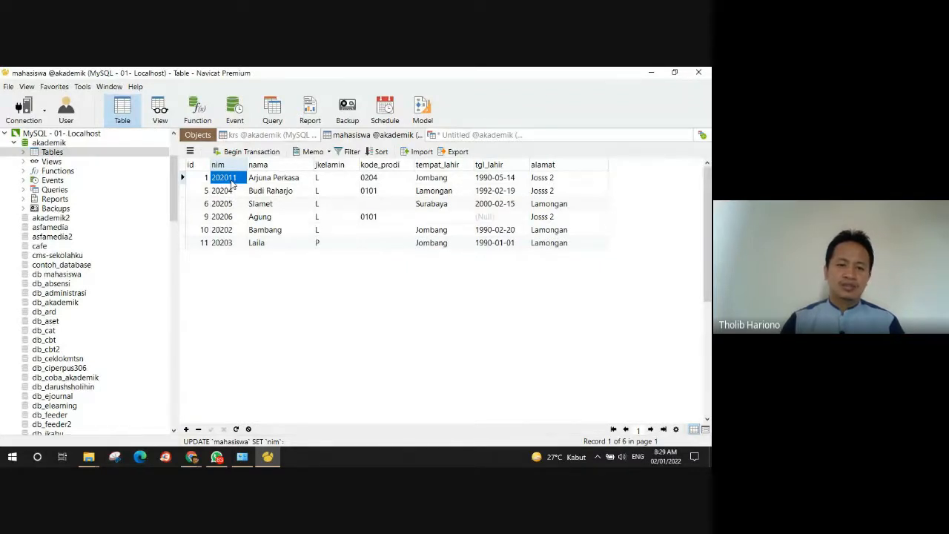
left_click(233, 179)
left_click_drag(234, 178, 206, 179)
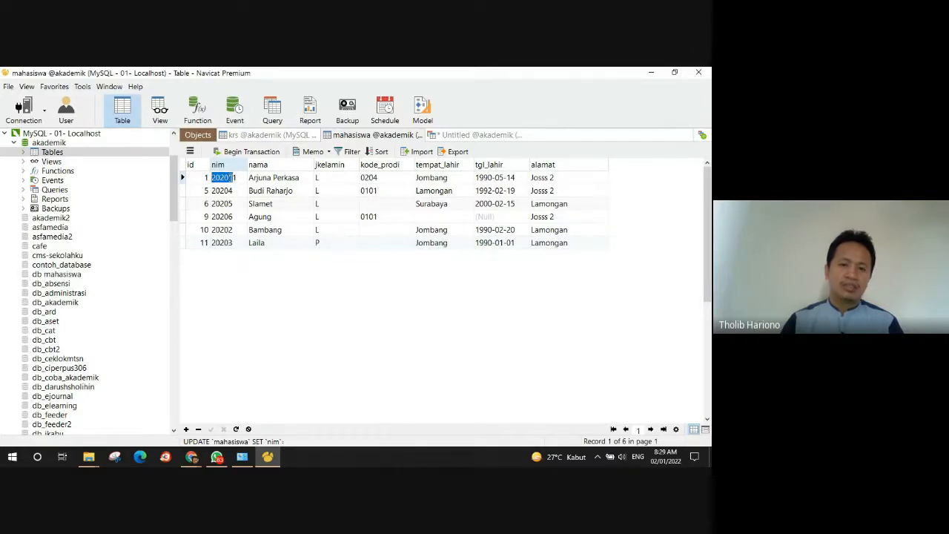
left_click(248, 137)
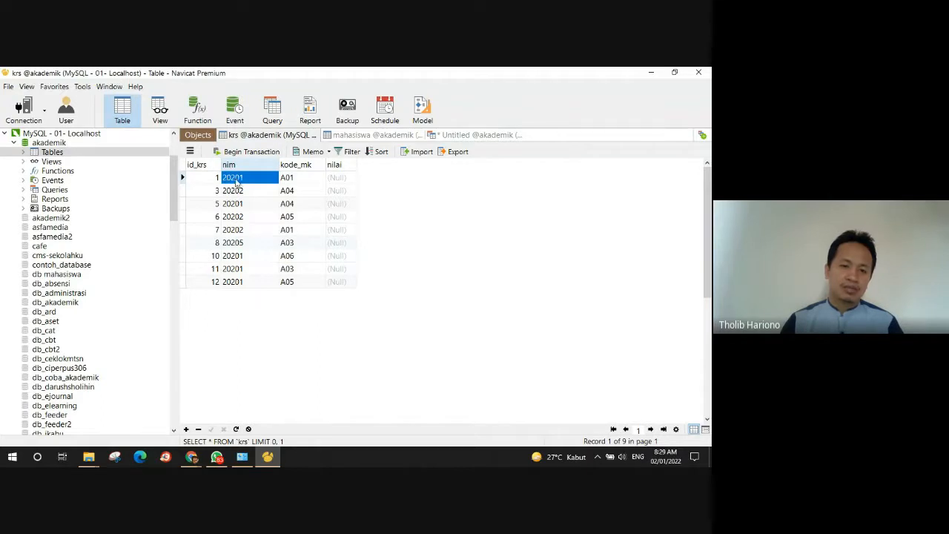
Step: Remove the extra trailing 1 from the first mahasiswa record's nim, save it, and return to the krs table
left_click(370, 135)
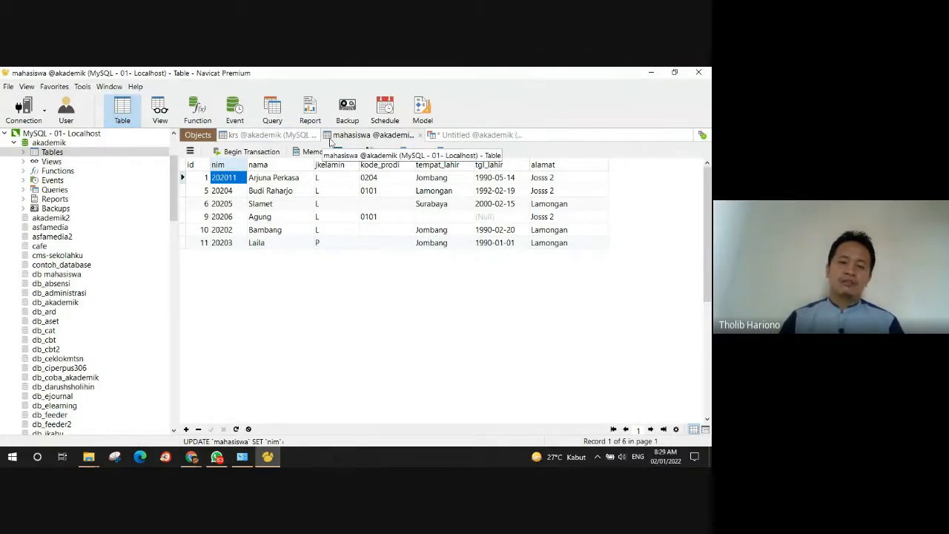
left_click(237, 180)
key("BackSpace")
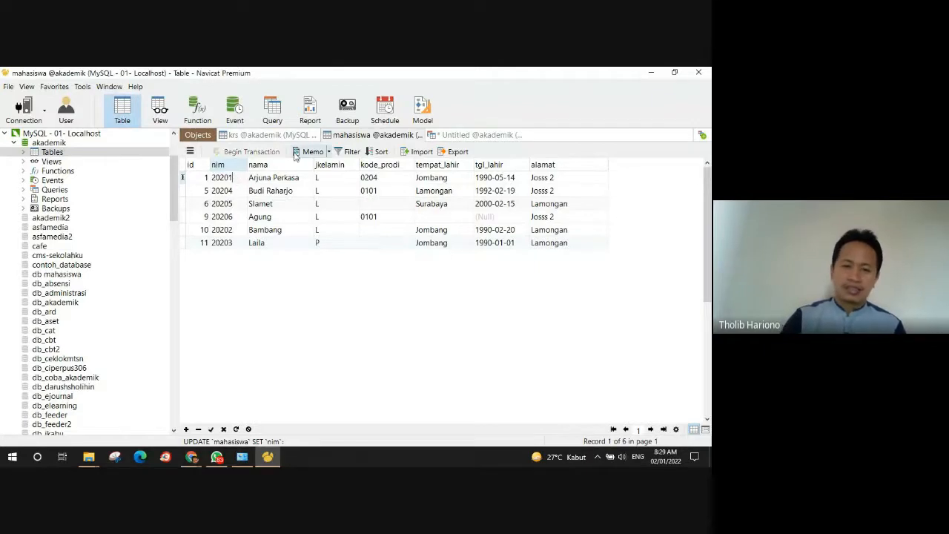
key("Down")
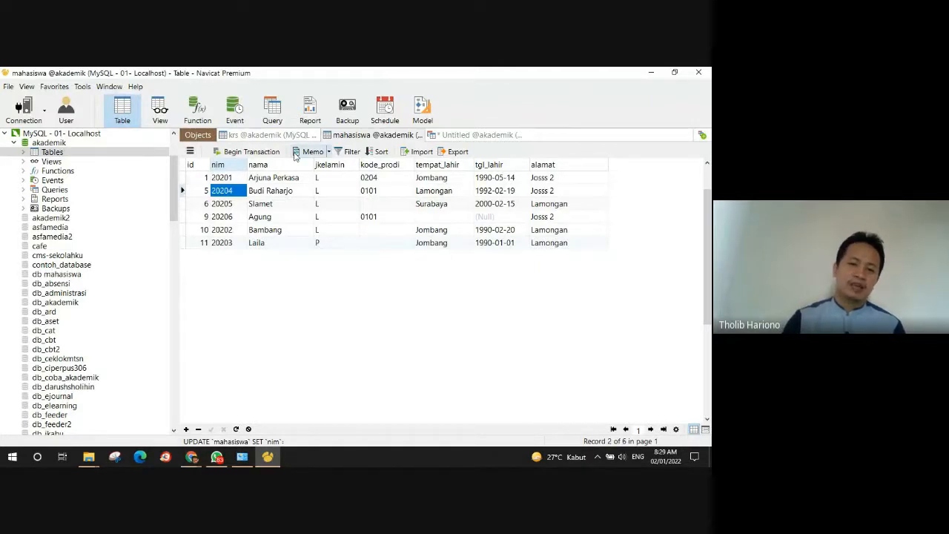
double_click(240, 177)
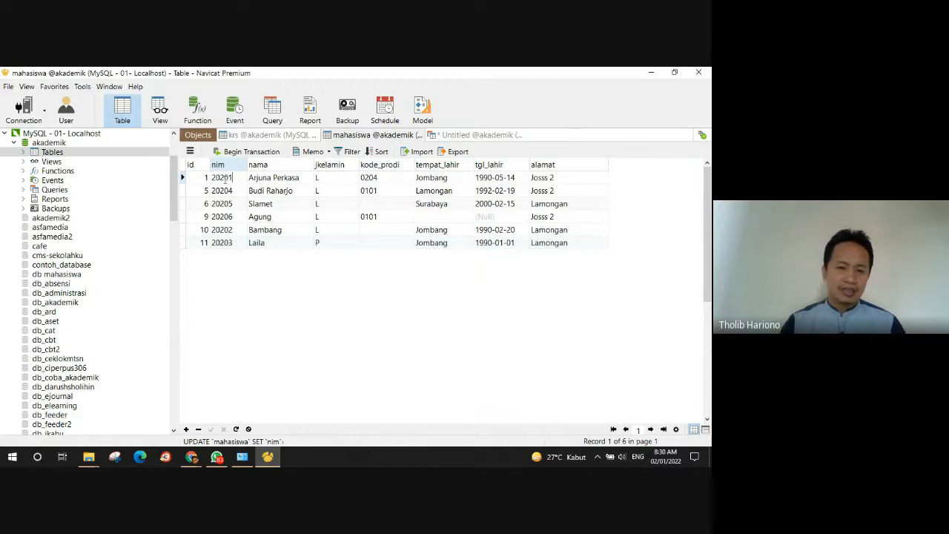
left_click(239, 135)
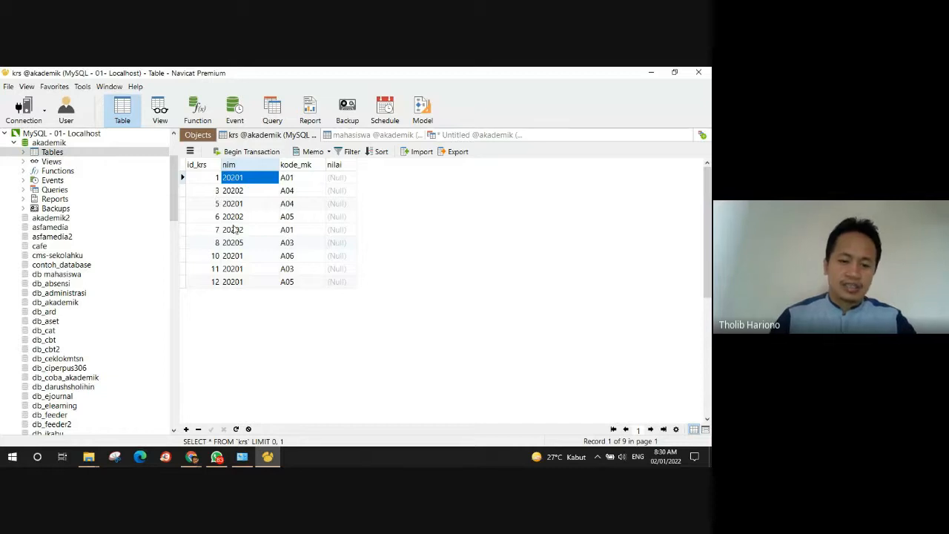
Step: Switch to phpMyAdmin in the browser and open the akademik database, discarding the unsaved SQL text
mouse_move(191, 458)
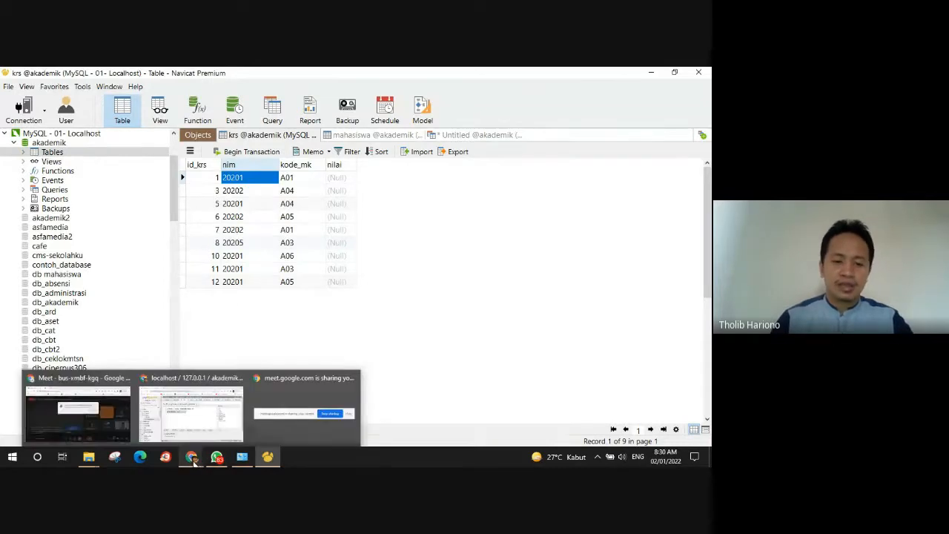
left_click(101, 400)
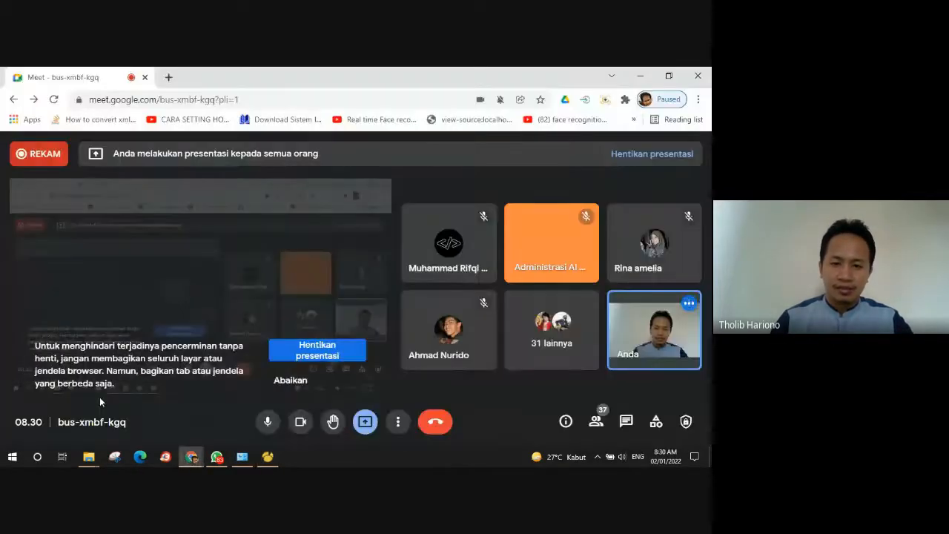
mouse_move(191, 456)
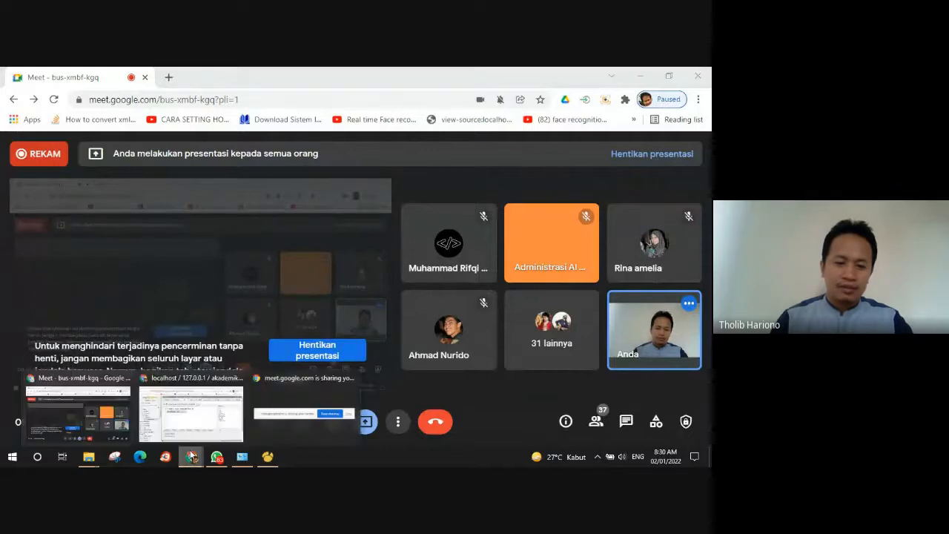
left_click(219, 412)
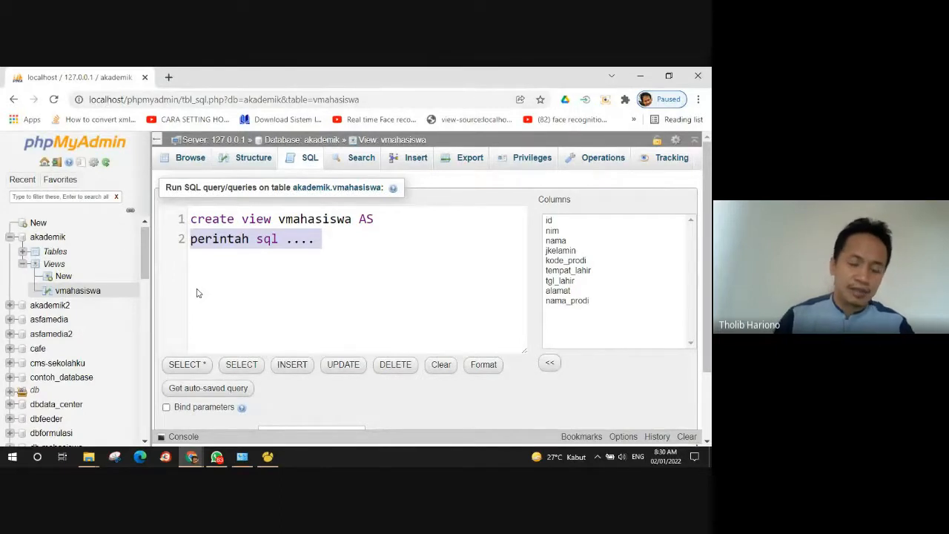
left_click(47, 238)
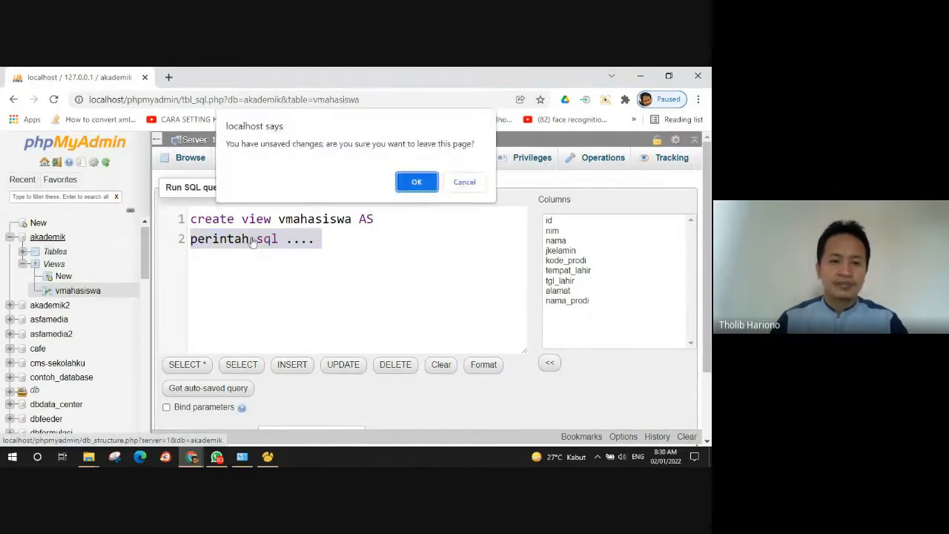
left_click(417, 181)
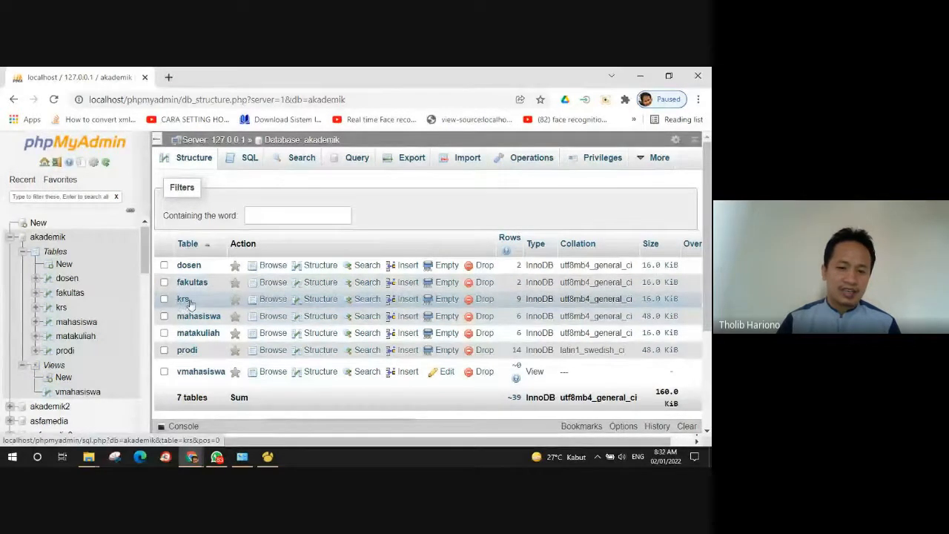
Step: Open the structure of the krs table and review its columns and indexes
left_click(320, 300)
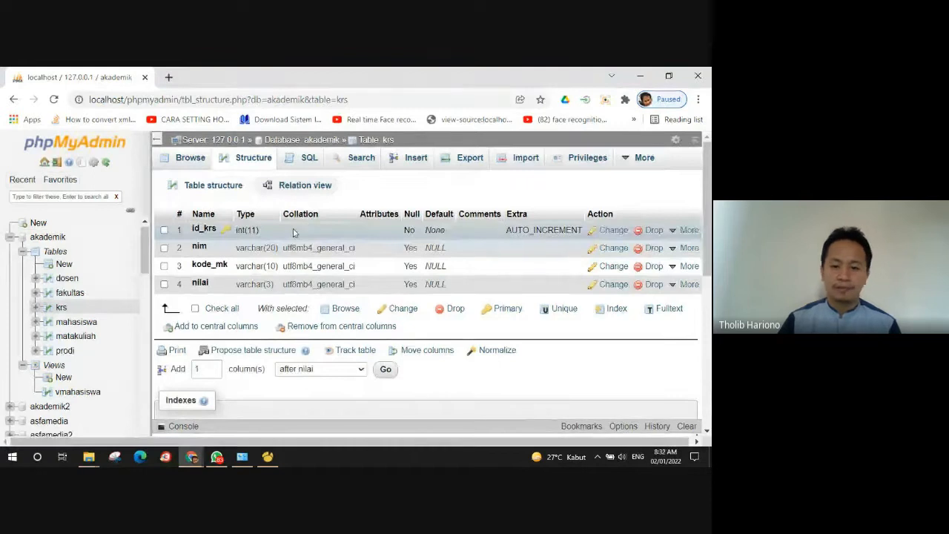
scroll(459, 250, "down", 3)
scroll(460, 249, "up", 1)
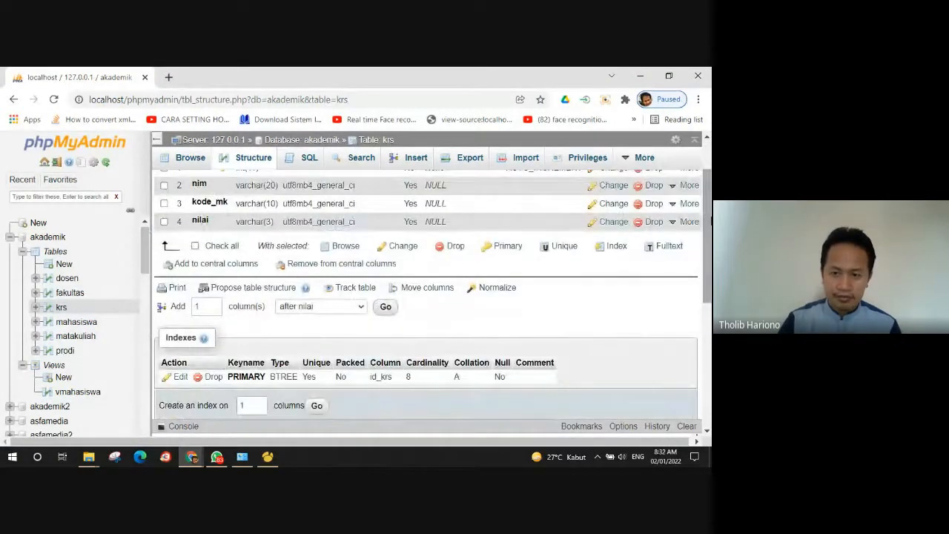
left_click_drag(705, 223, 685, 194)
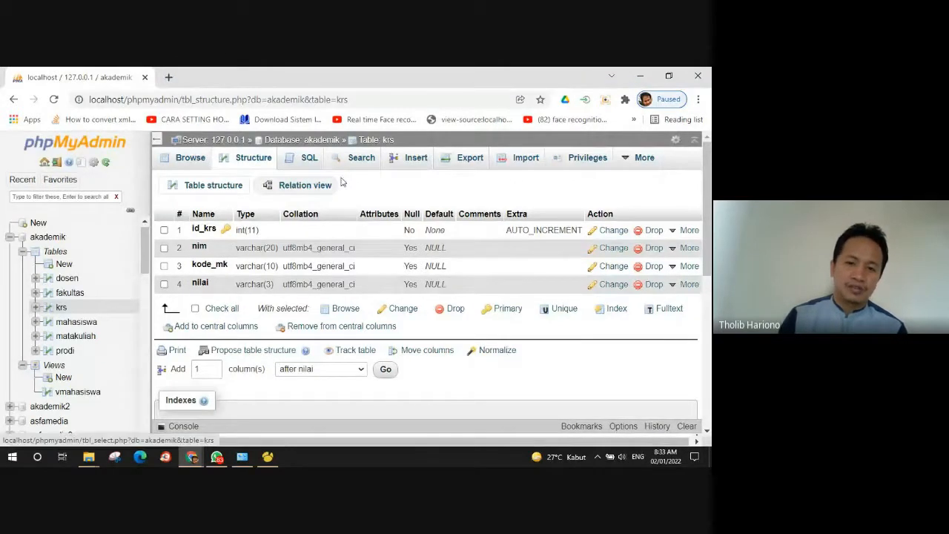
Step: Open the relation view of the krs table and name the new foreign key constraint relasi_krs_mhs
left_click(303, 189)
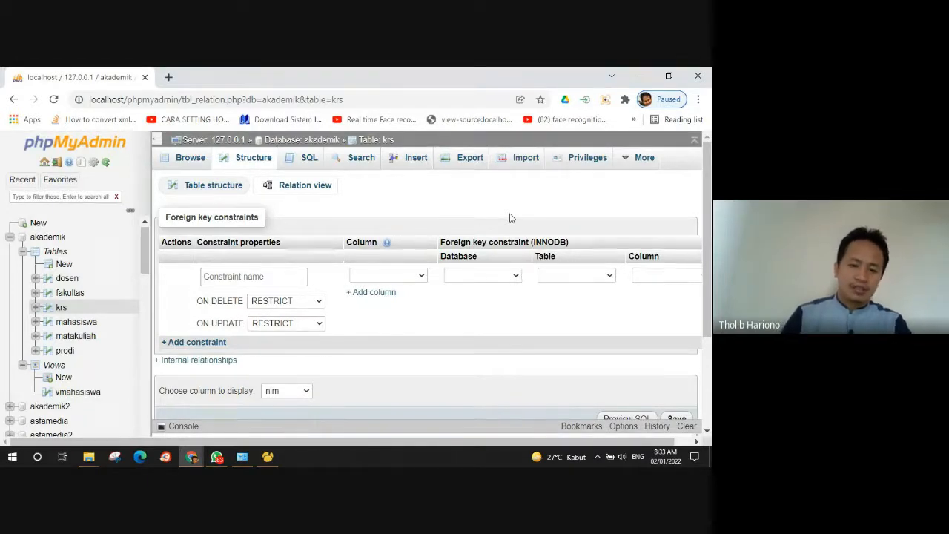
type("f")
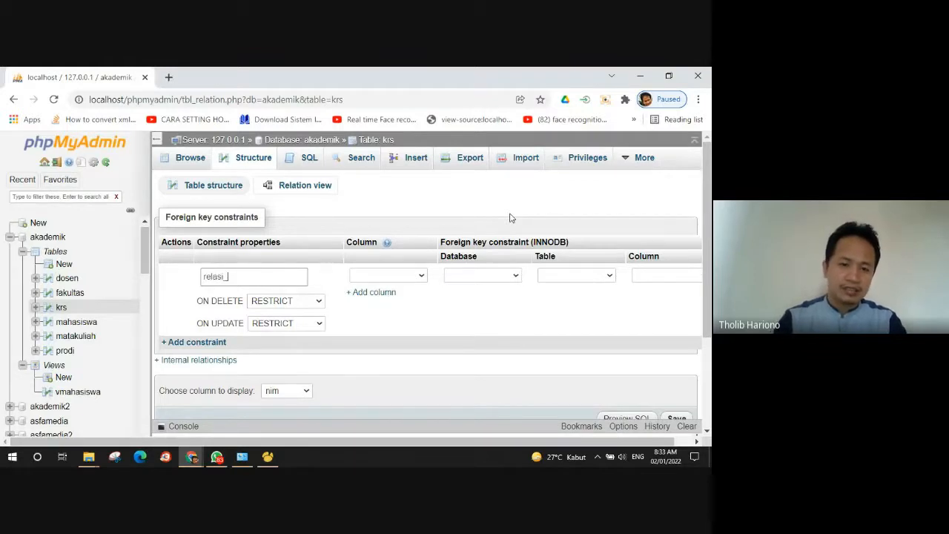
type("elasi_krs_mhs")
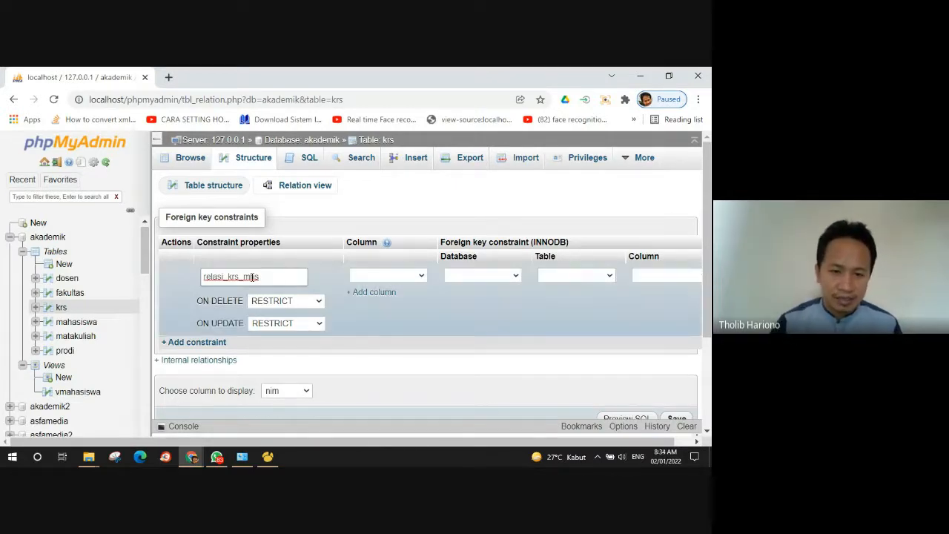
Step: Set nim as the krs column that the relasi_krs_mhs constraint applies to
left_click_drag(265, 278, 192, 282)
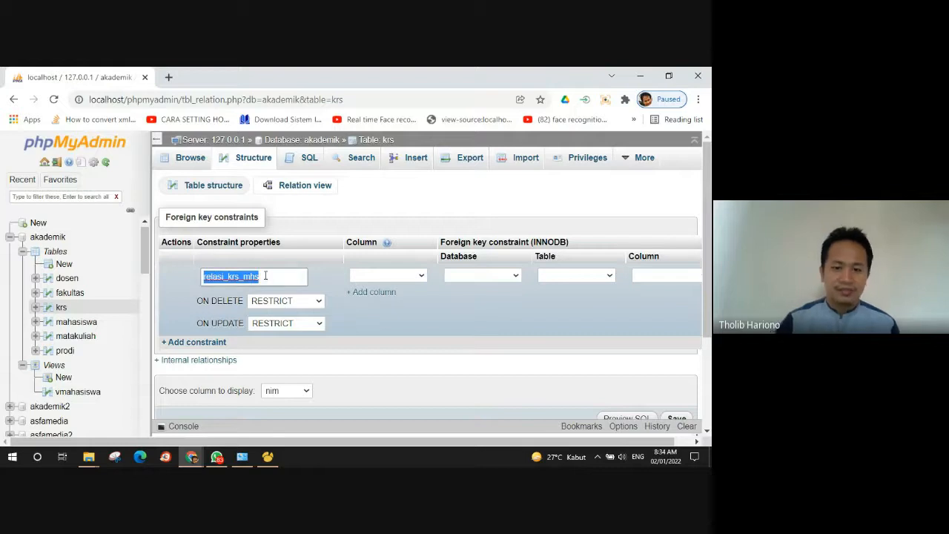
left_click(269, 276)
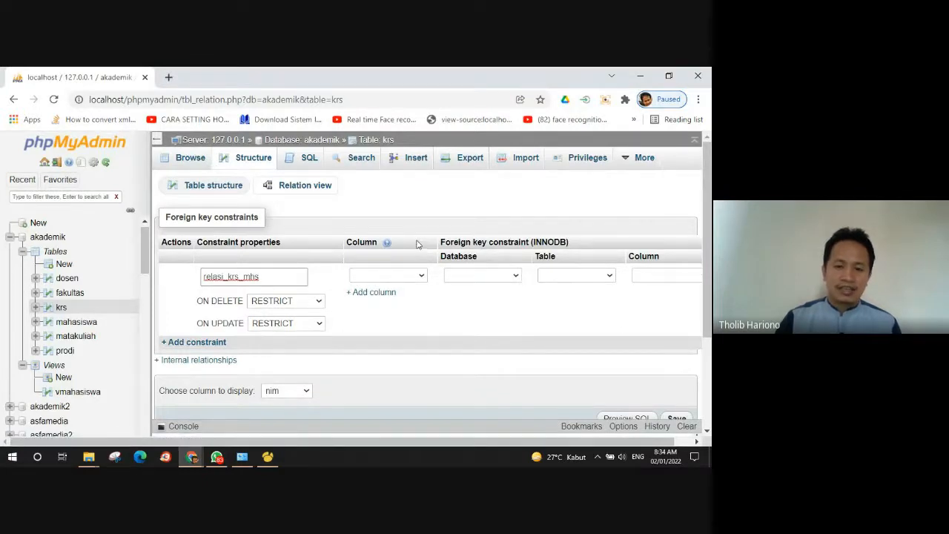
left_click(423, 276)
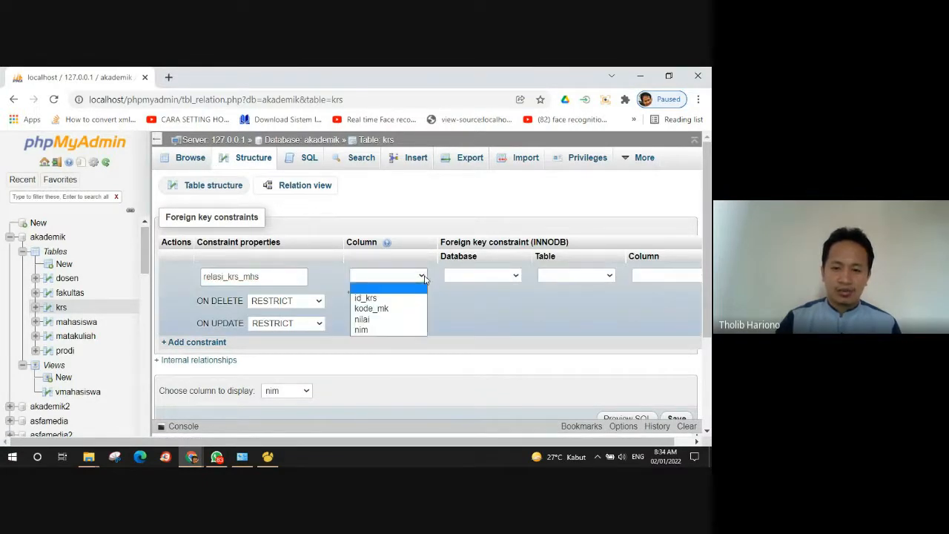
left_click(365, 331)
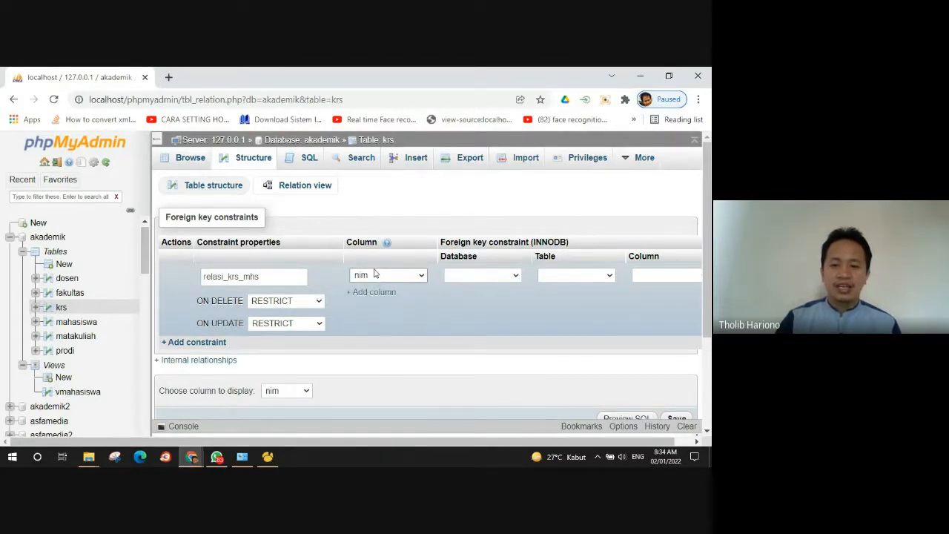
Step: Point the foreign key at the nim column of the mahasiswa table in the akademik database
left_click(609, 277)
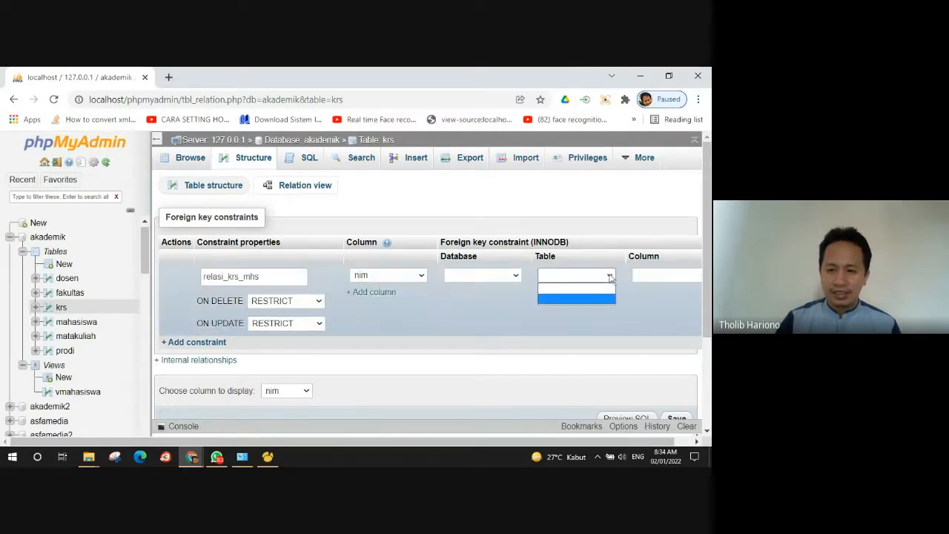
left_click(606, 278)
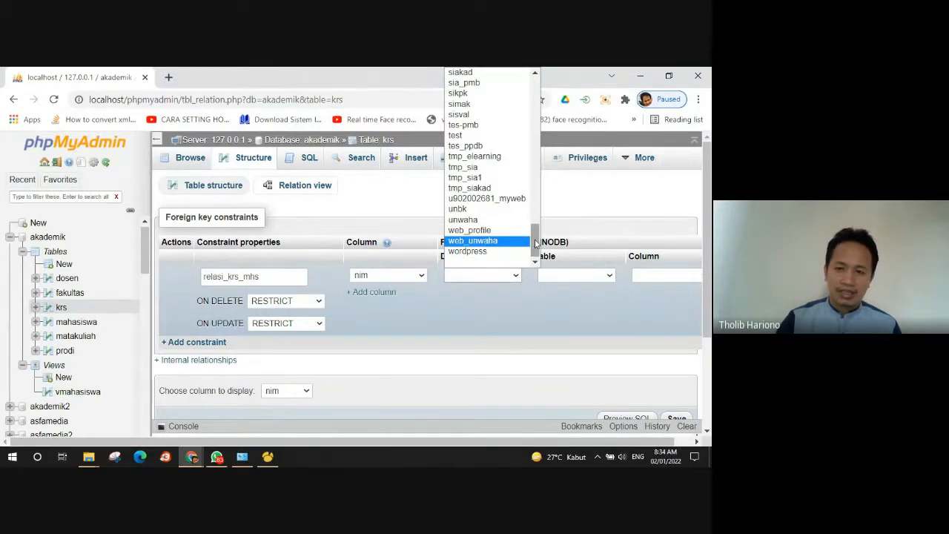
left_click_drag(535, 244, 522, 91)
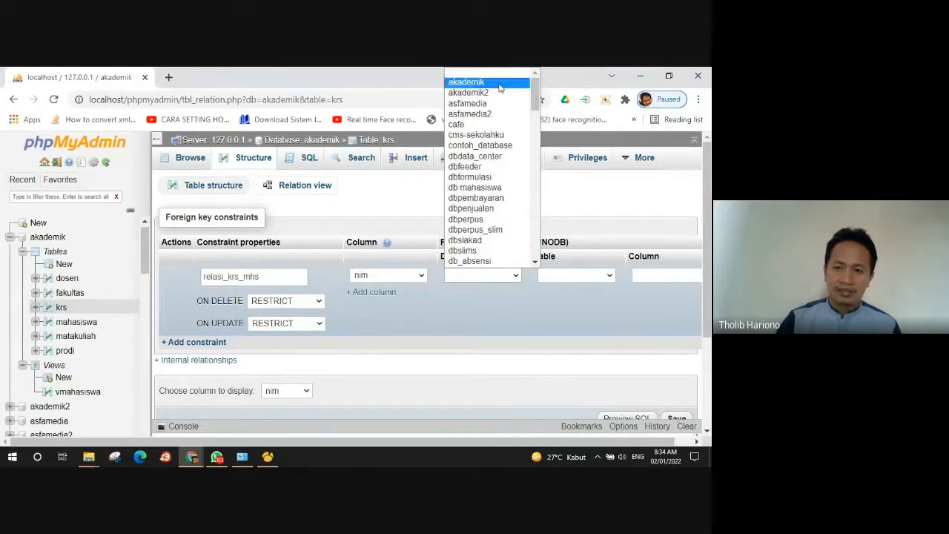
left_click(460, 87)
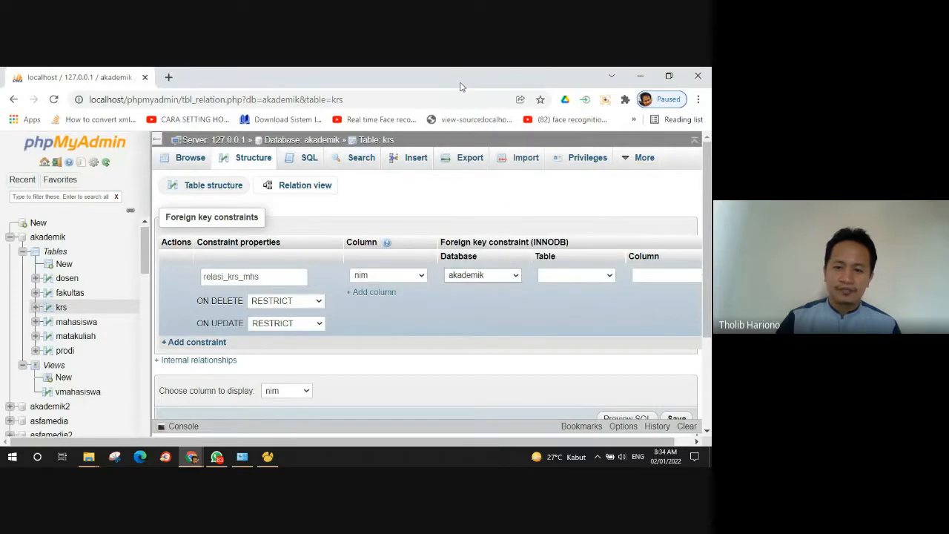
left_click(608, 279)
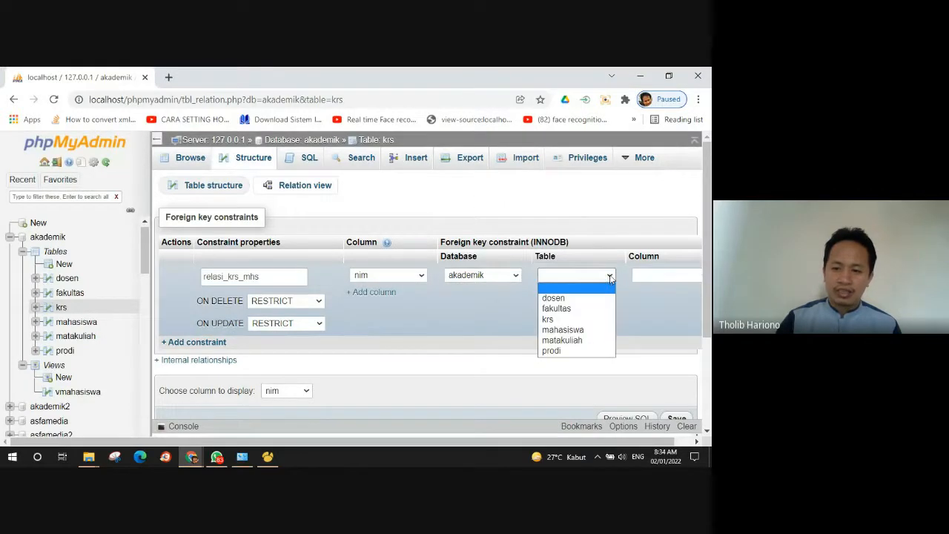
left_click(561, 330)
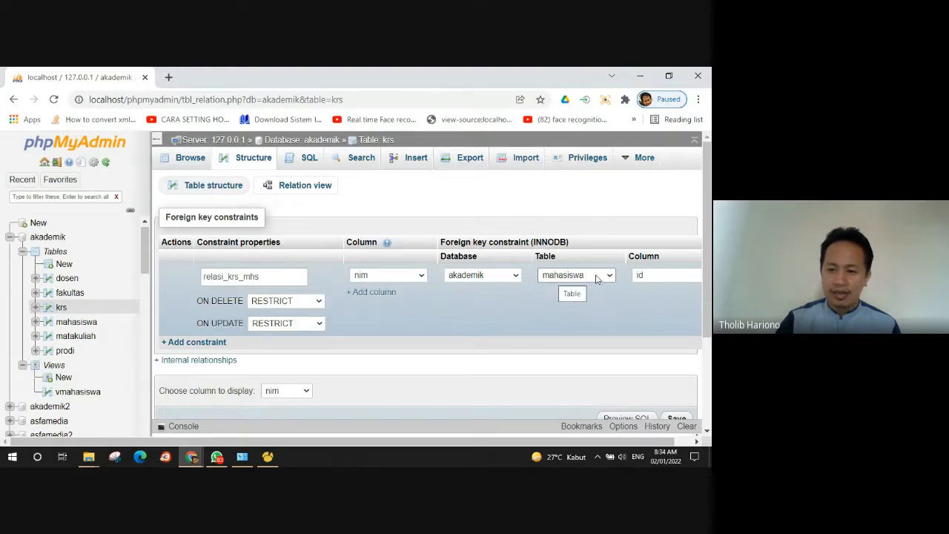
left_click(669, 279)
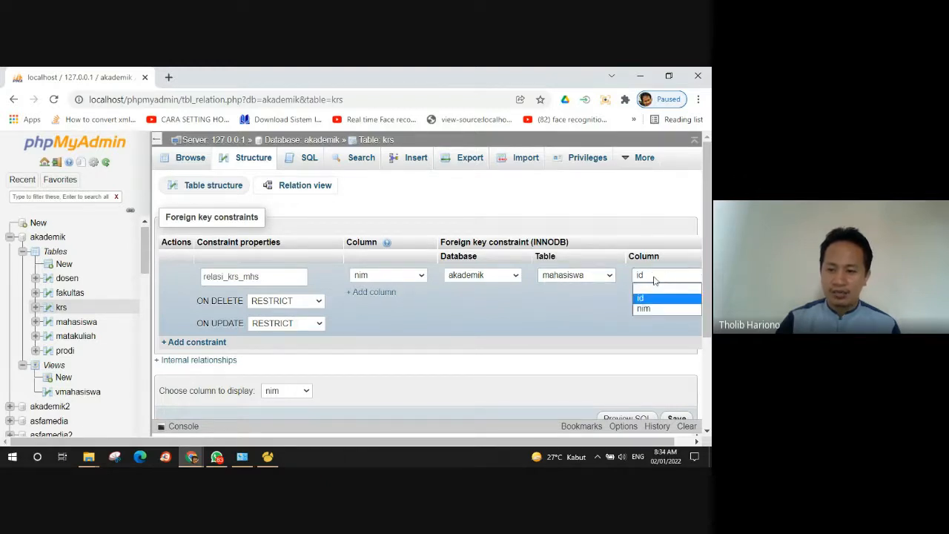
left_click(642, 309)
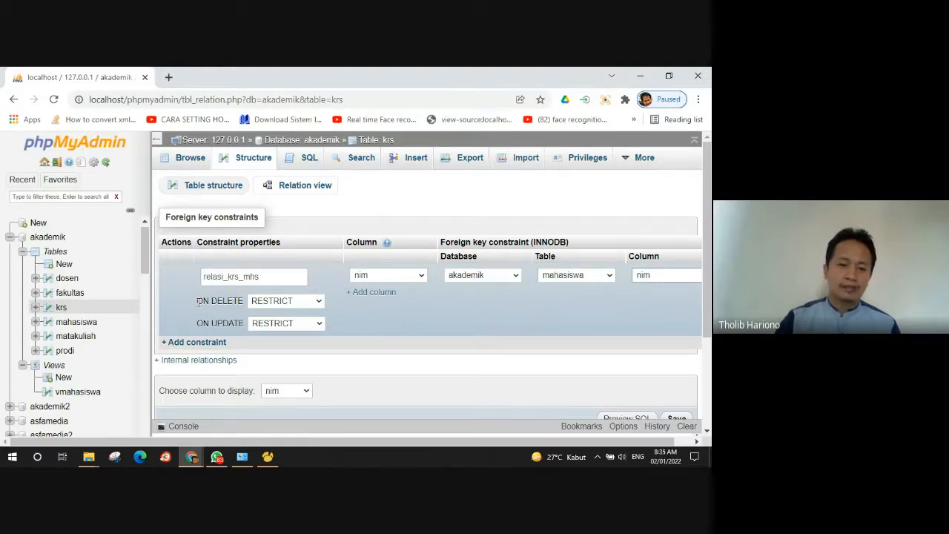
Step: Examine the ON DELETE and ON UPDATE settings and the available ON DELETE options, keeping RESTRICT
scroll(212, 303, "down", 2)
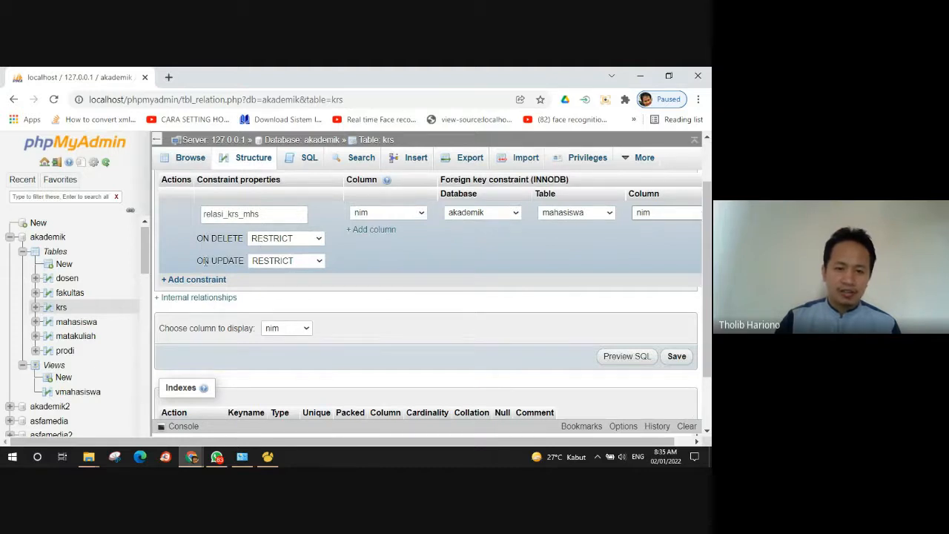
scroll(372, 256, "up", 2)
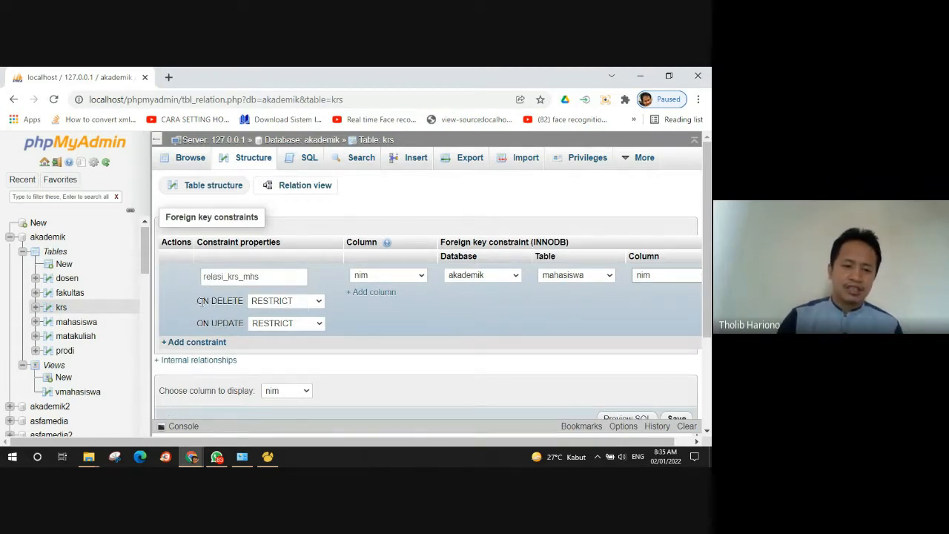
left_click_drag(199, 301, 248, 304)
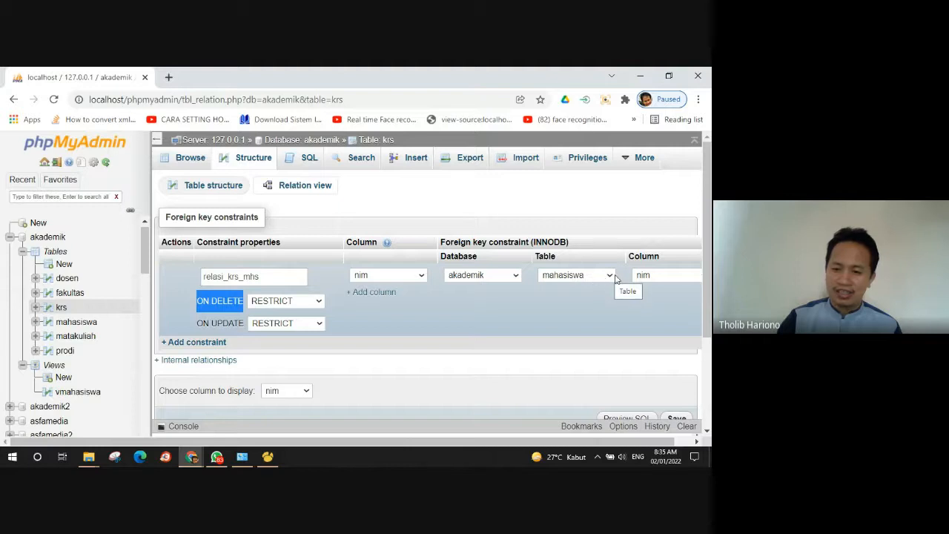
left_click(219, 301)
left_click(315, 301)
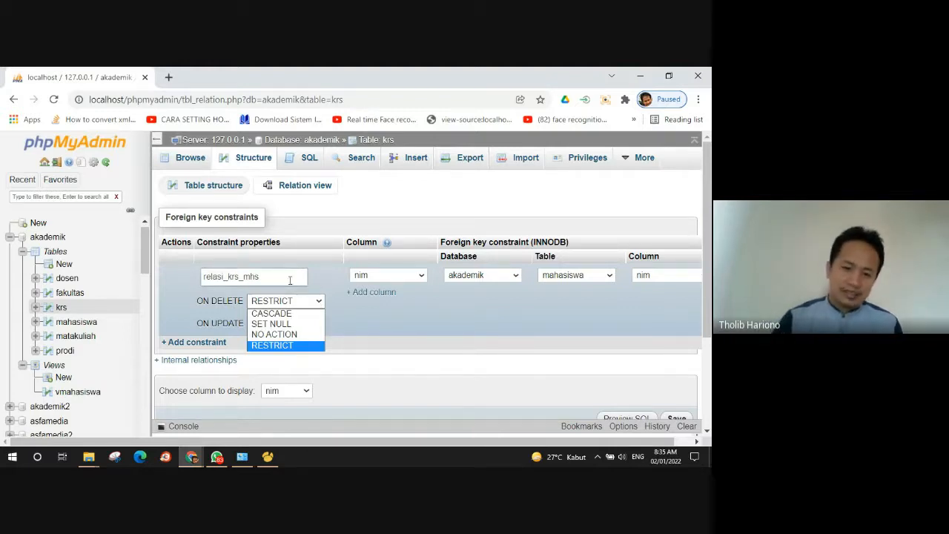
left_click(291, 346)
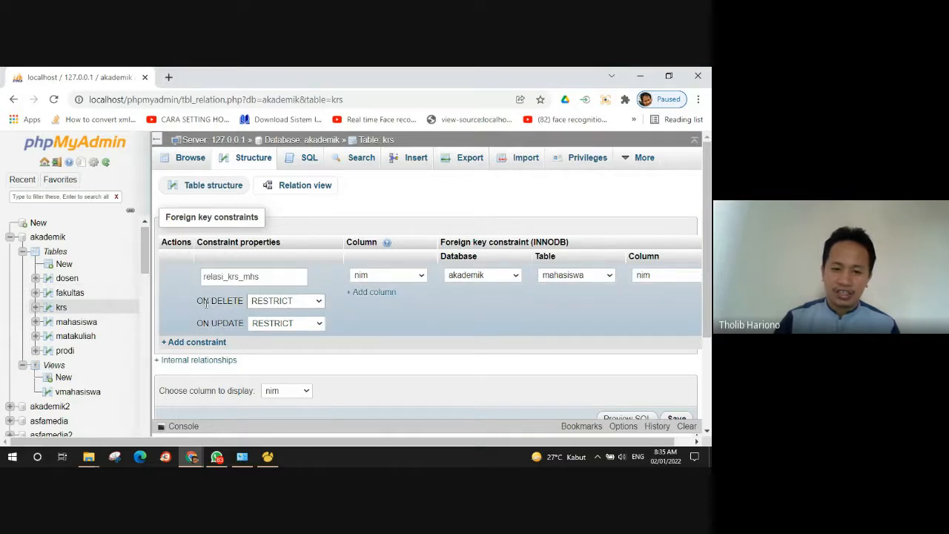
left_click_drag(206, 302, 243, 302)
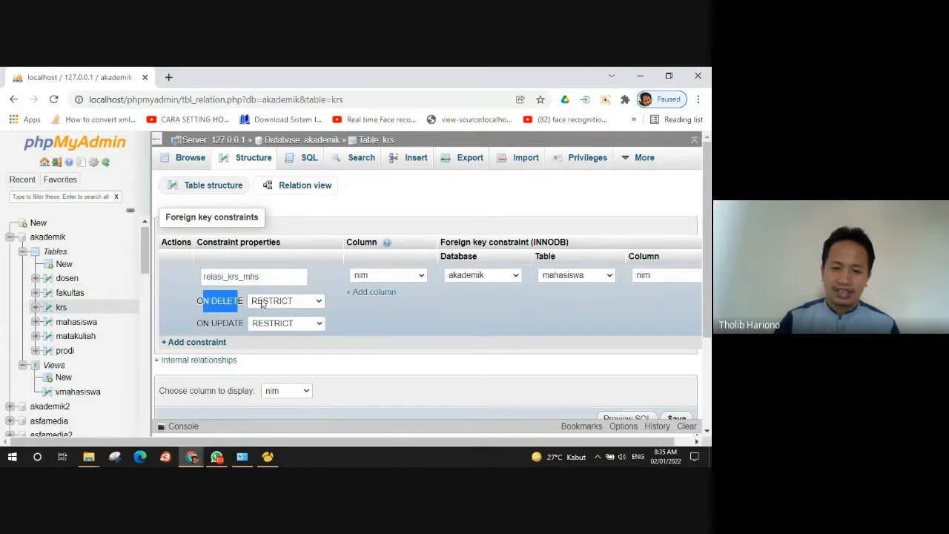
left_click(318, 302)
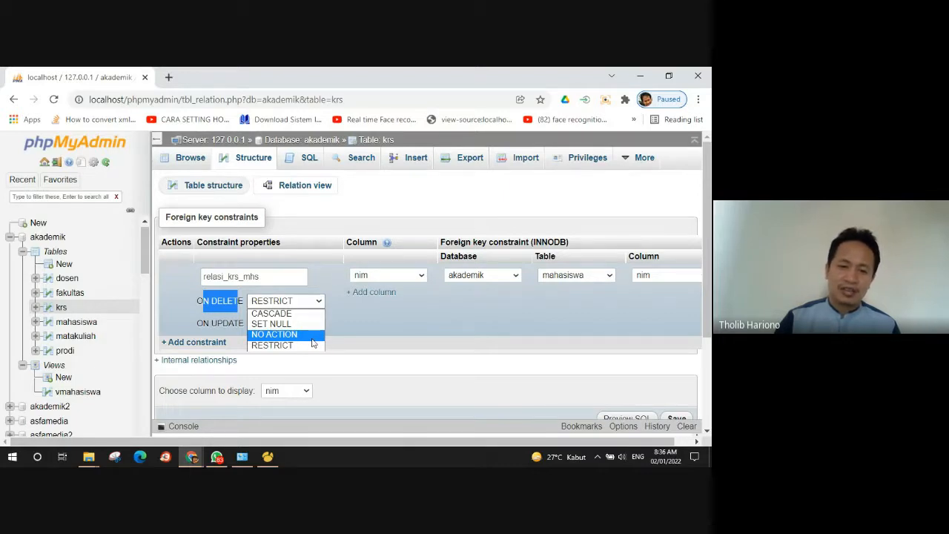
left_click(534, 290)
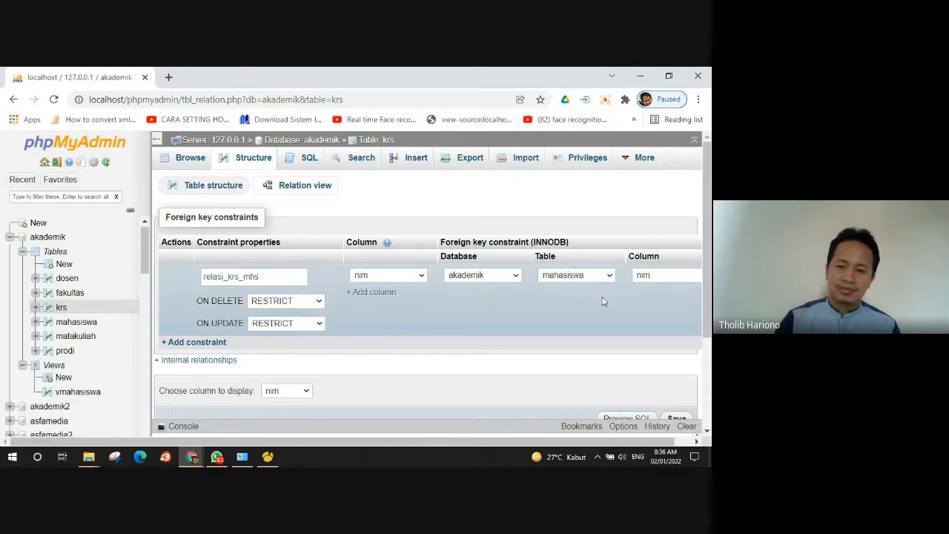
Step: Try SET NULL, NO ACTION and CASCADE in turn as the constraint's ON DELETE action
left_click(312, 302)
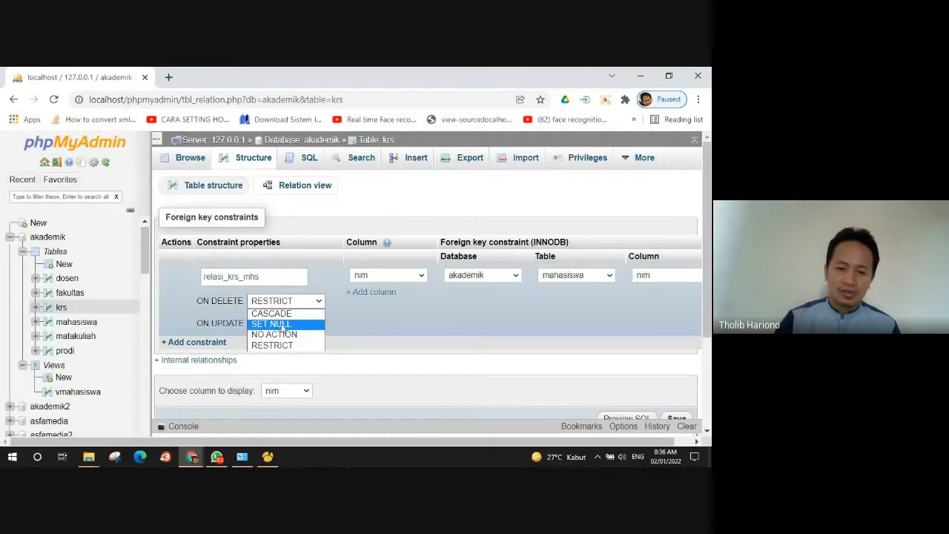
left_click(267, 324)
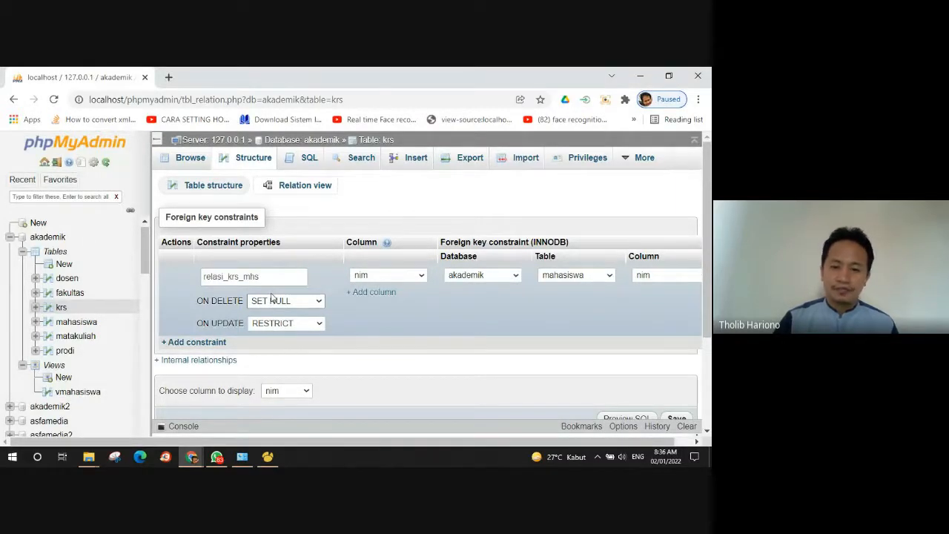
left_click(314, 301)
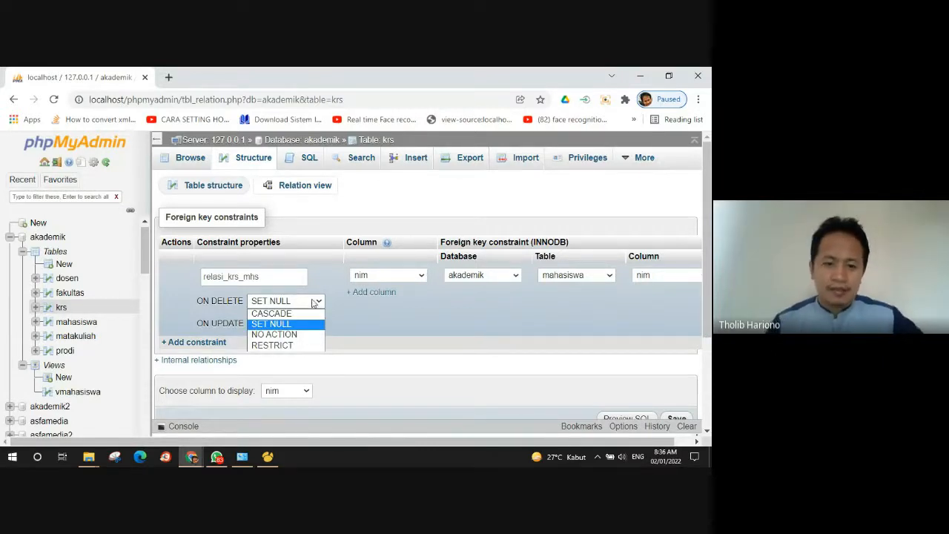
left_click(274, 329)
left_click(320, 304)
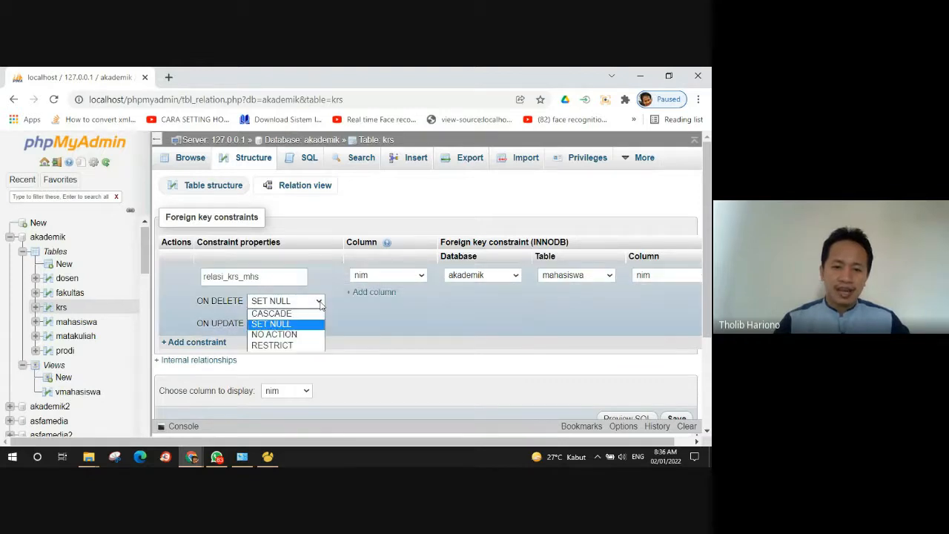
left_click(285, 333)
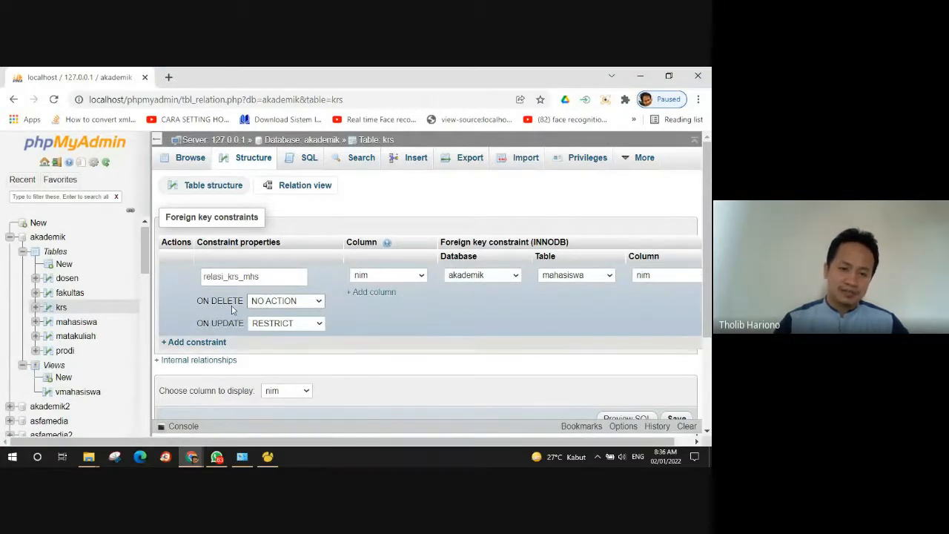
left_click(313, 302)
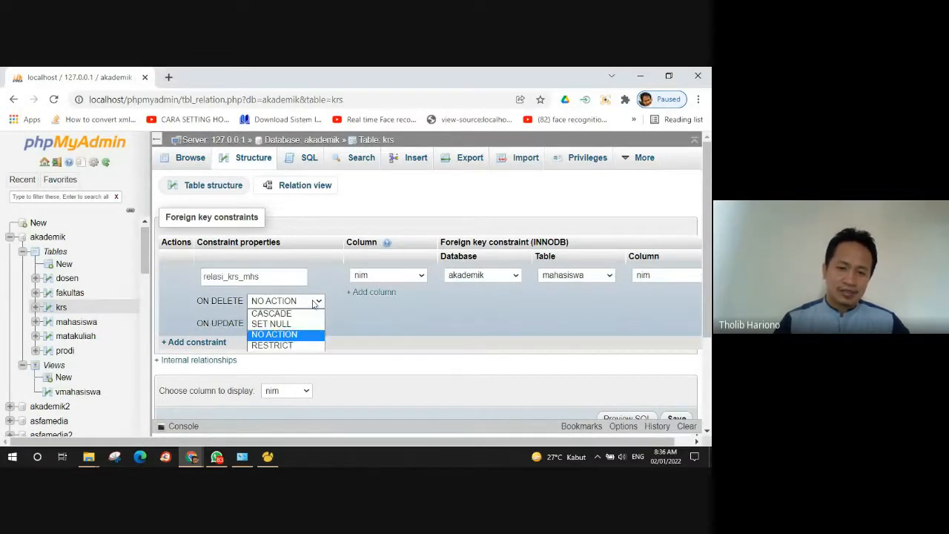
left_click(266, 314)
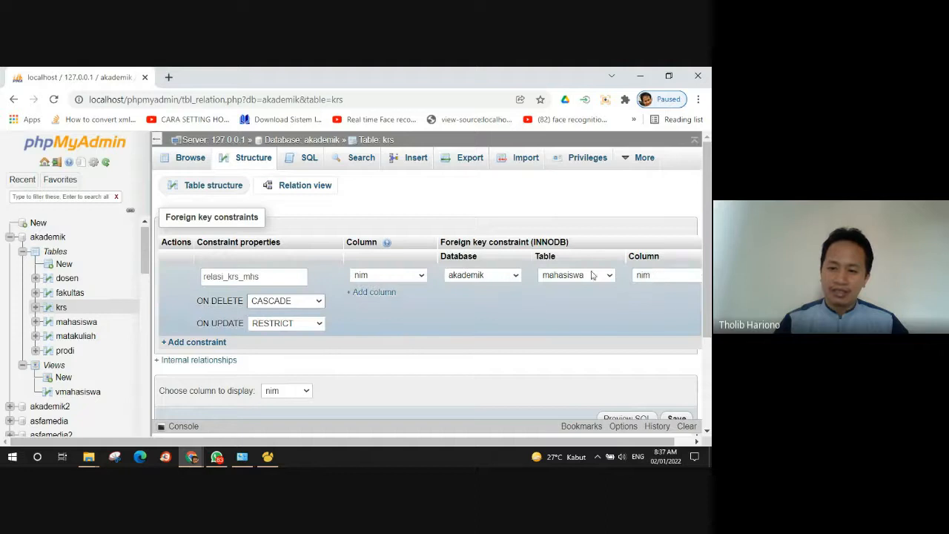
Step: Examine the ON UPDATE options of the constraint and keep RESTRICT selected
left_click(322, 327)
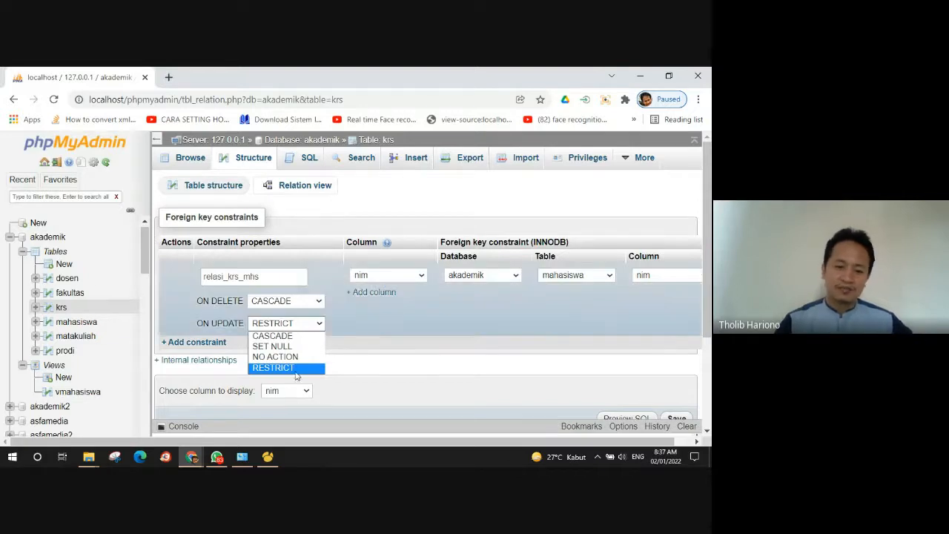
left_click(229, 324)
left_click(312, 326)
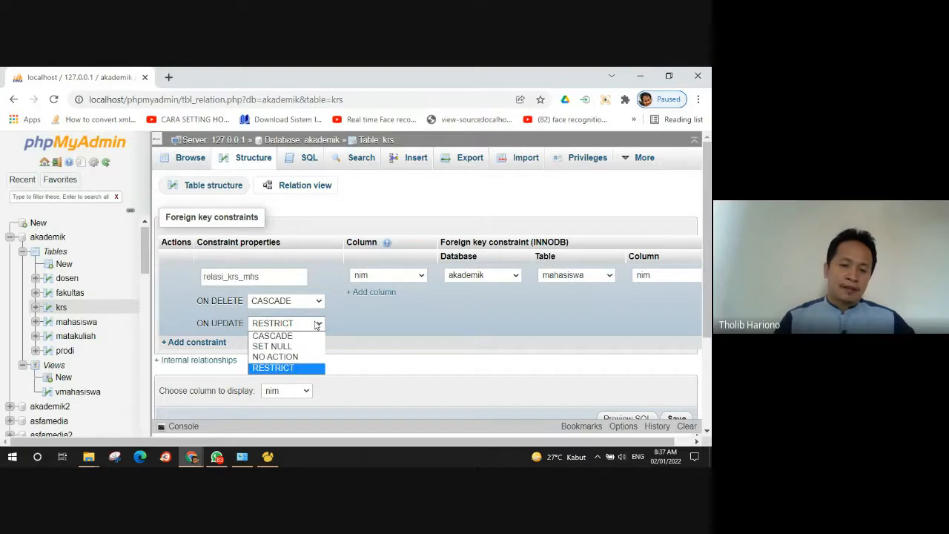
left_click(268, 369)
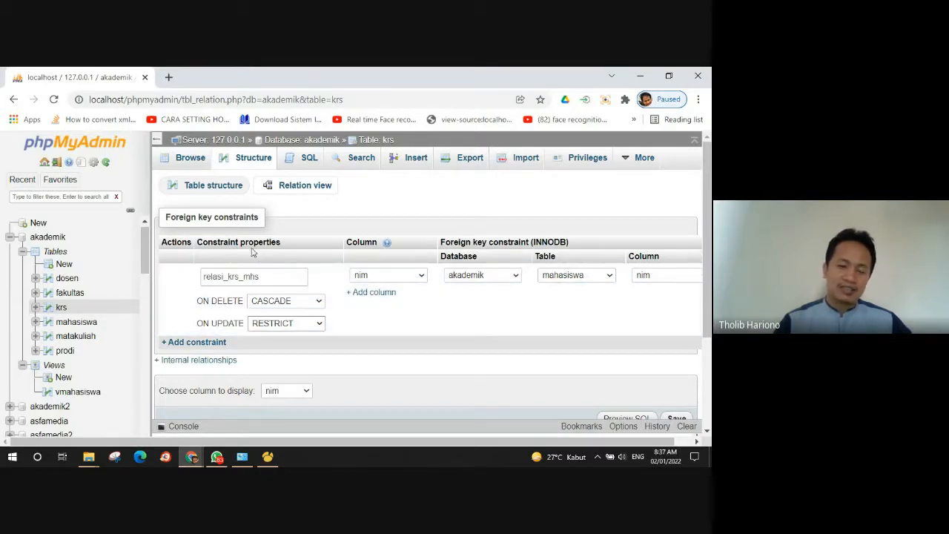
Step: Set the constraint's ON DELETE action to RESTRICT and save the foreign key on the krs table
left_click(316, 306)
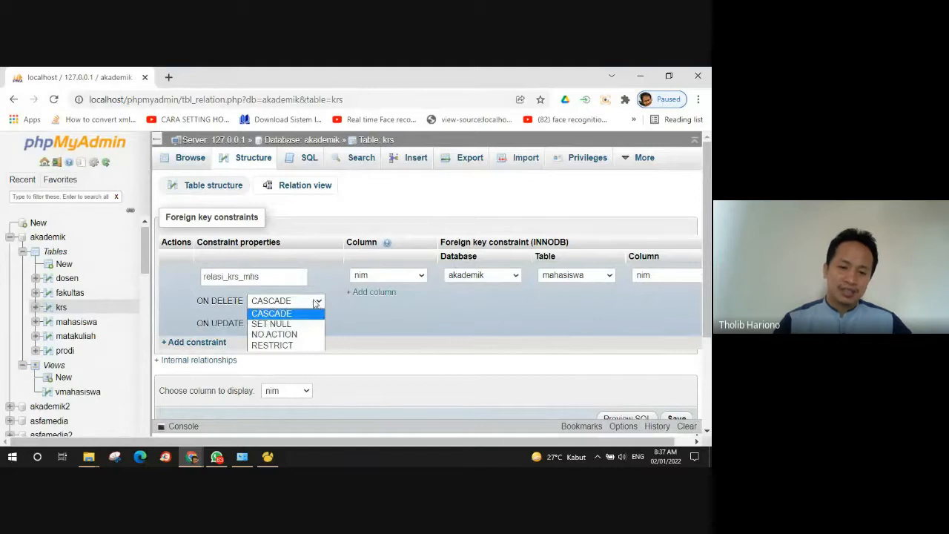
left_click(272, 345)
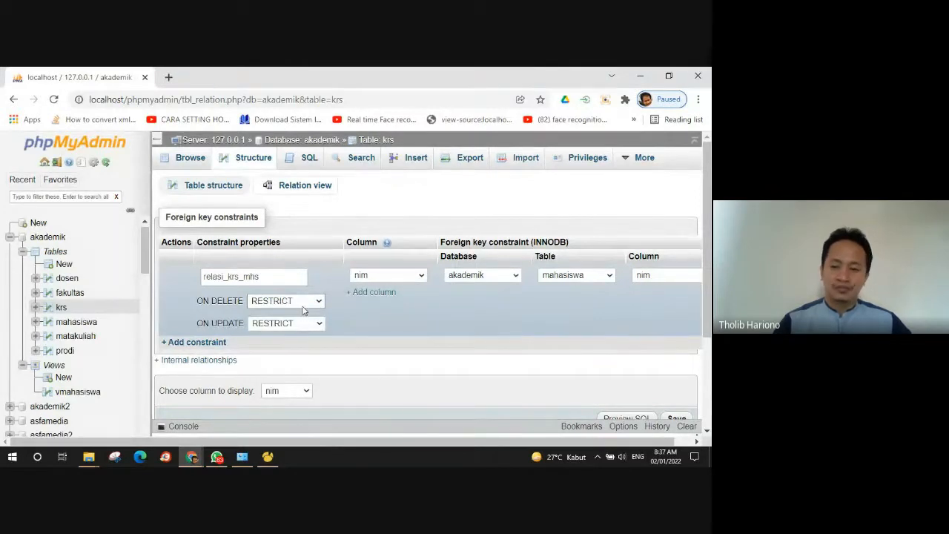
scroll(440, 293, "down", 1)
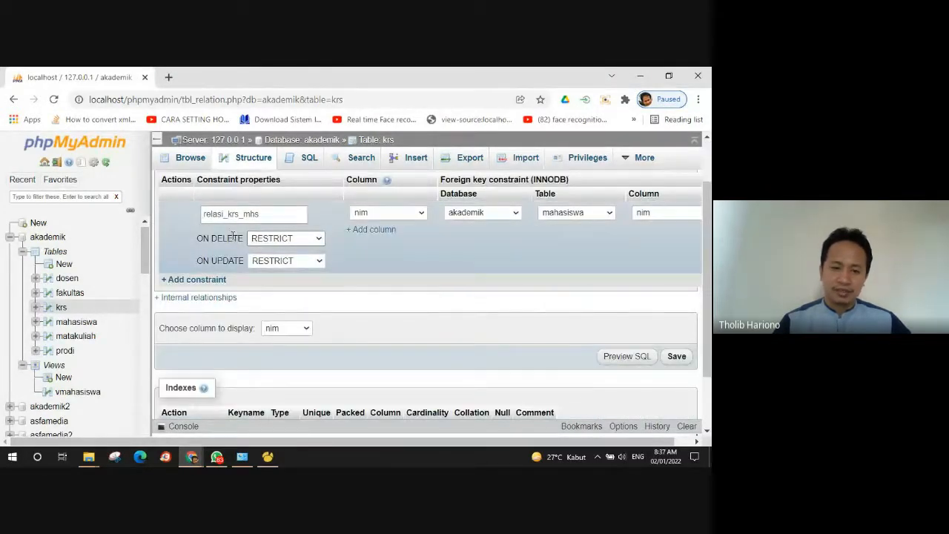
left_click(678, 356)
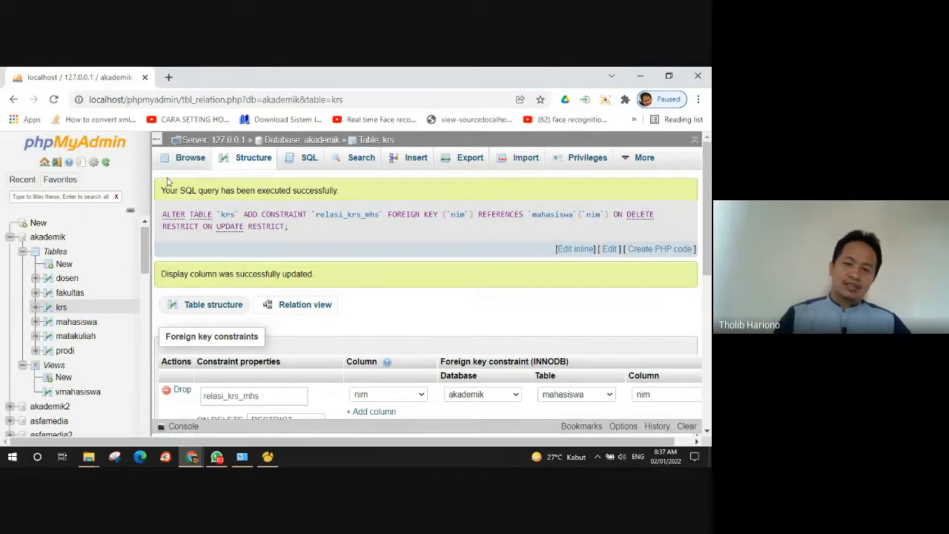
Step: Switch to Navicat, refresh the krs table's data, and close and reopen the mahasiswa table
left_click(268, 456)
right_click(527, 265)
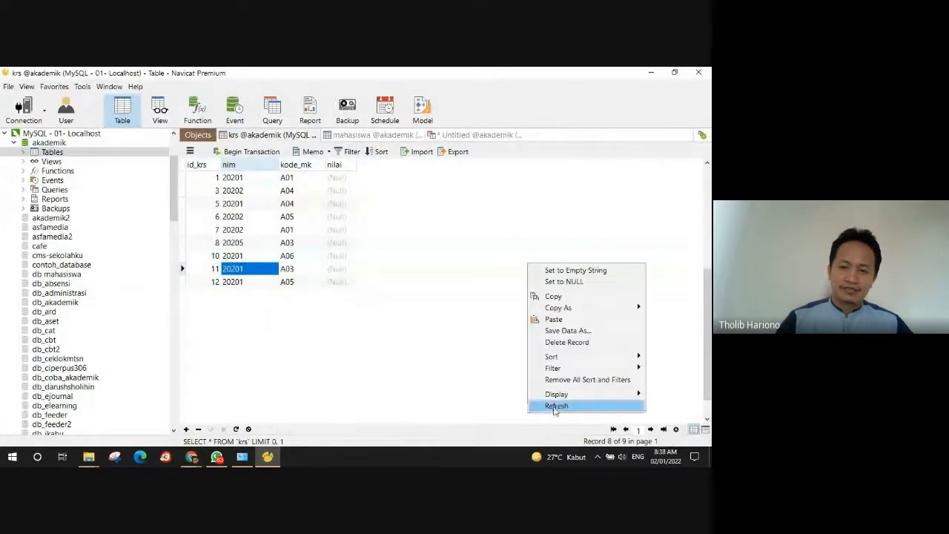
left_click(556, 405)
left_click(365, 137)
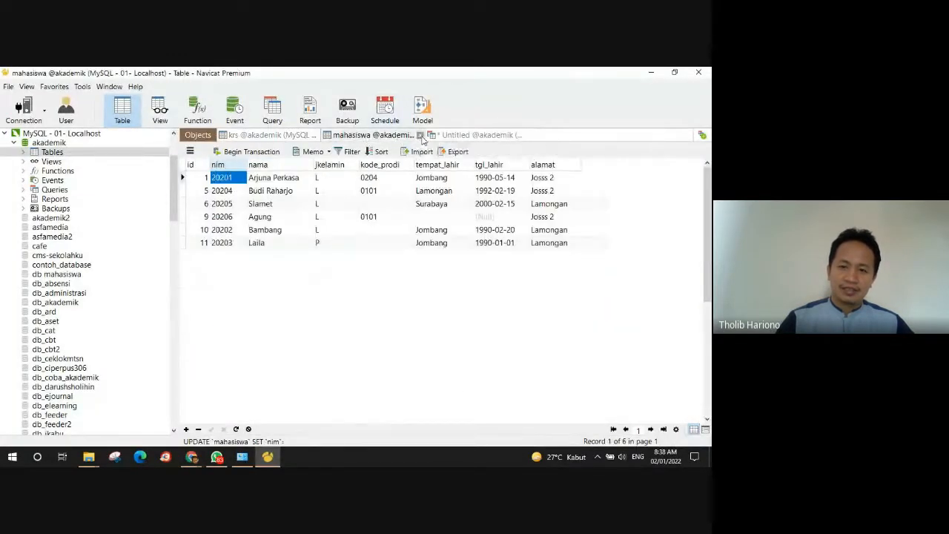
left_click(420, 137)
left_click(238, 137)
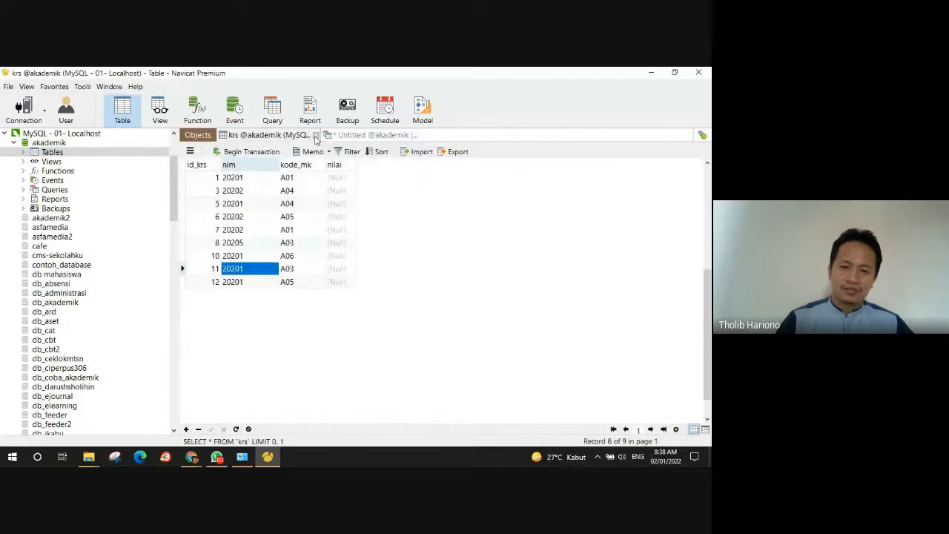
left_click(197, 134)
double_click(215, 195)
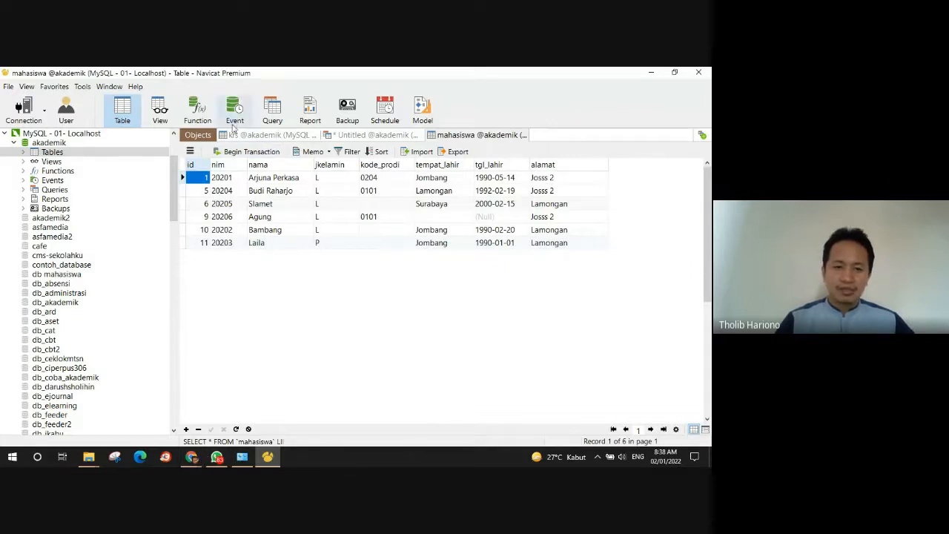
Step: Compare the first mahasiswa record's nim with the nim values in the krs table
double_click(237, 178)
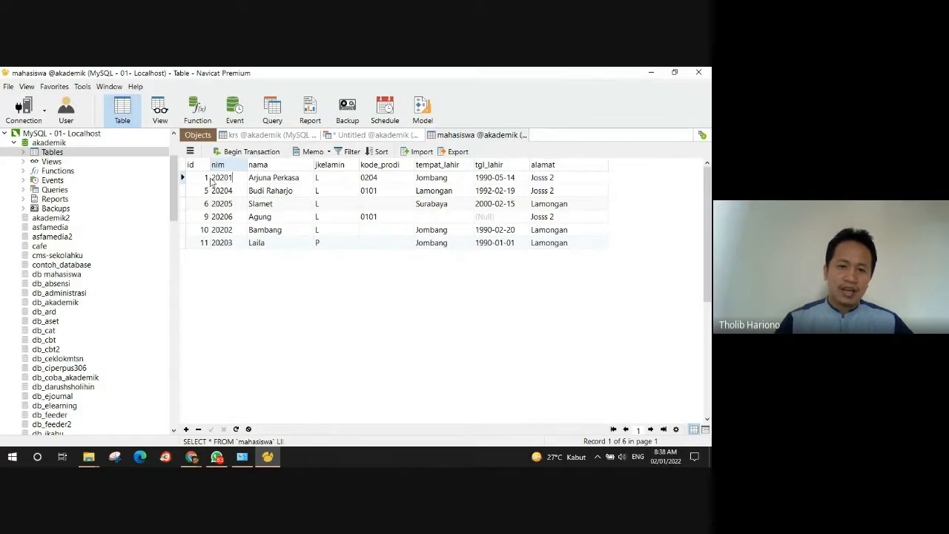
left_click(186, 179)
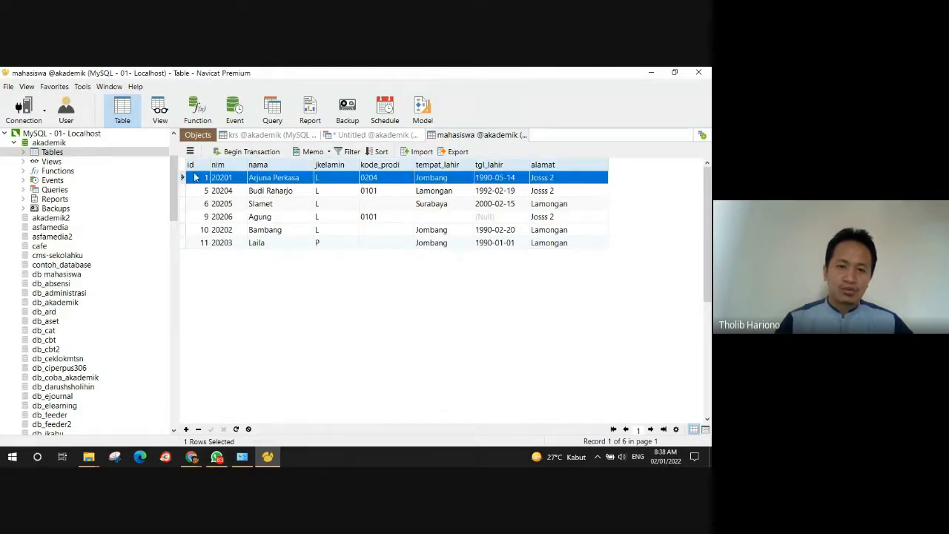
left_click(245, 140)
left_click(257, 181)
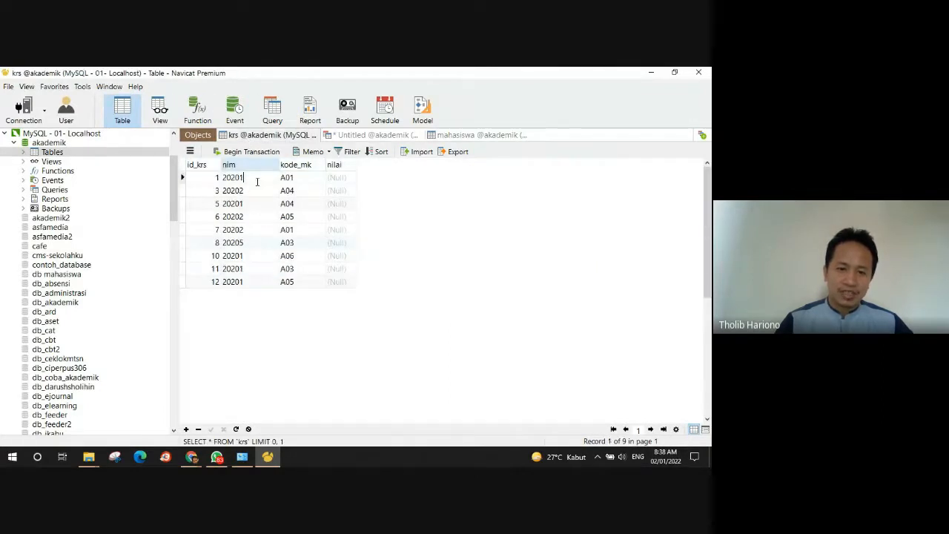
left_click(462, 135)
Step: Try to append a 1 to the nim of the first mahasiswa record and save the row
left_click(232, 178)
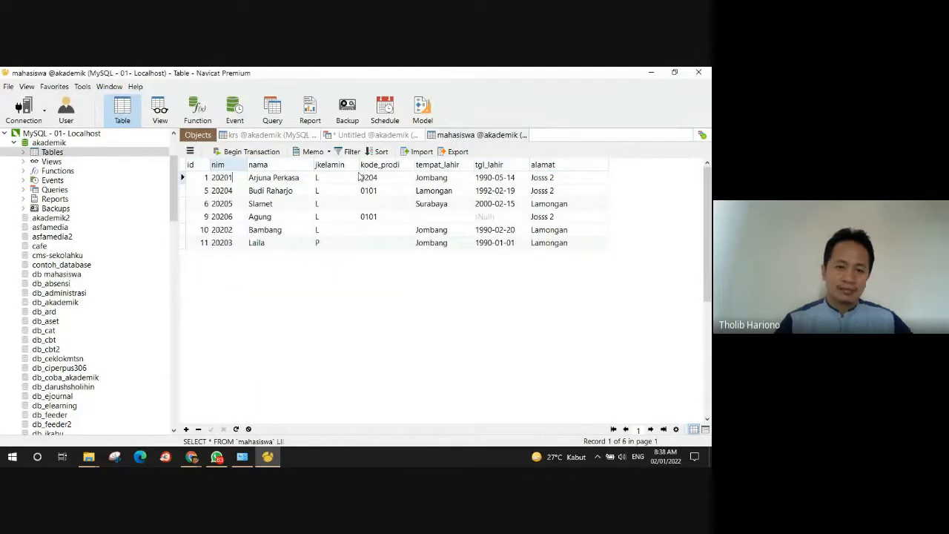
type("1")
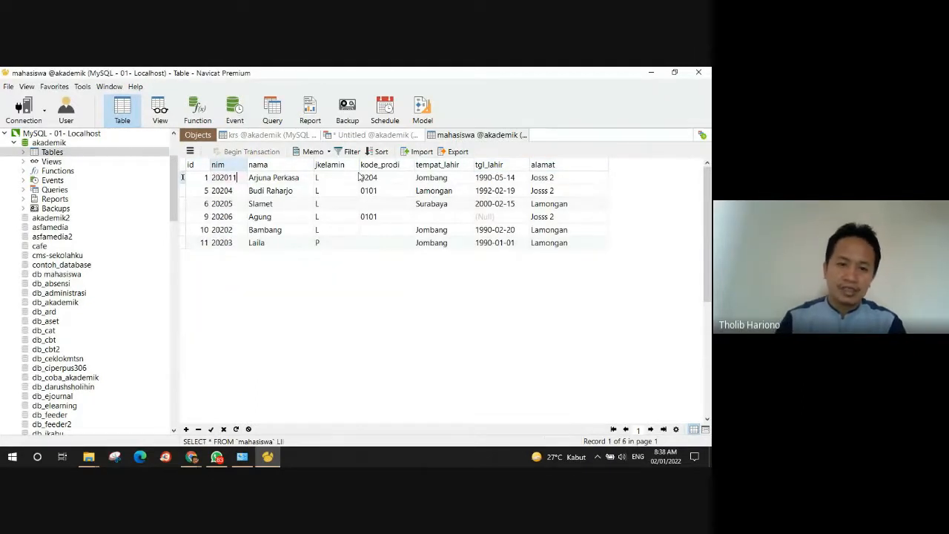
key("Down")
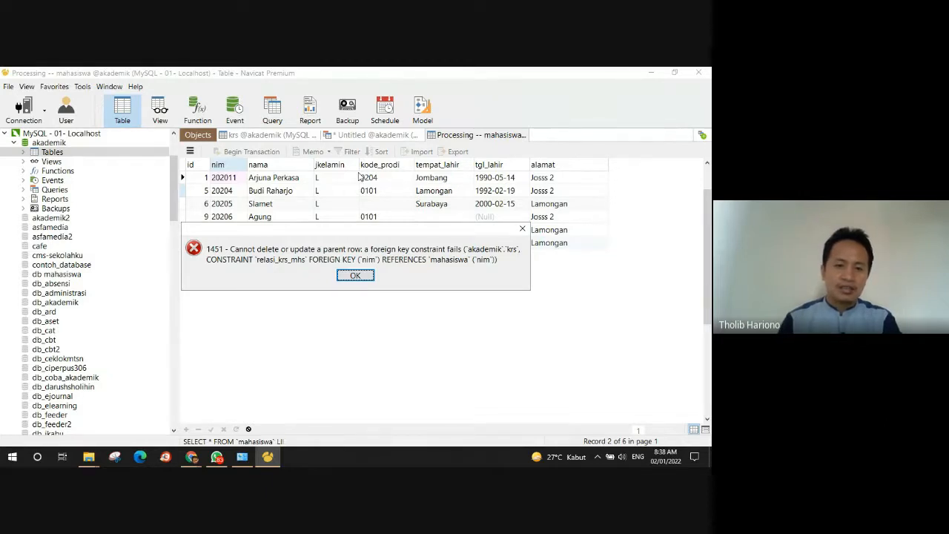
key("Return")
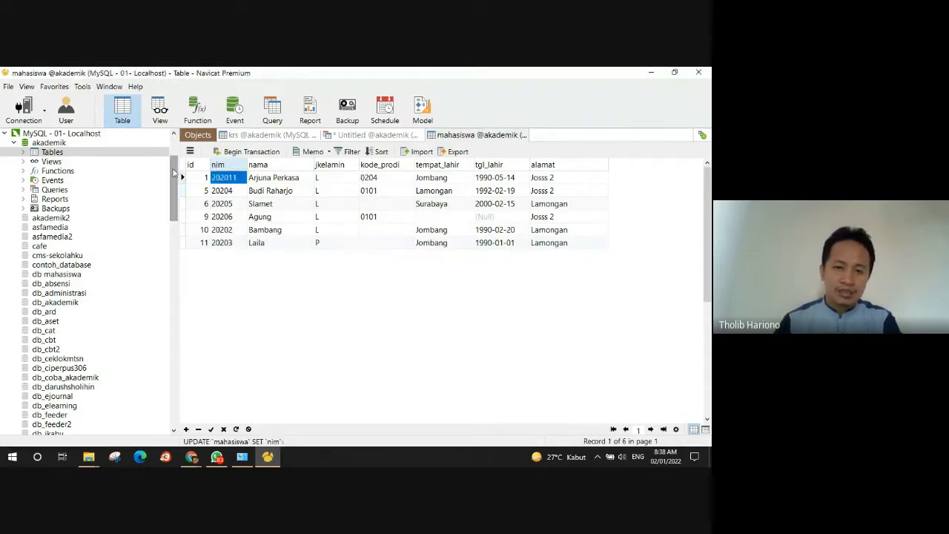
Step: Check the krs data, then switch to phpMyAdmin and examine the relasi_krs_mhs constraint's ON DELETE and ON UPDATE rules in the relation view
left_click(230, 136)
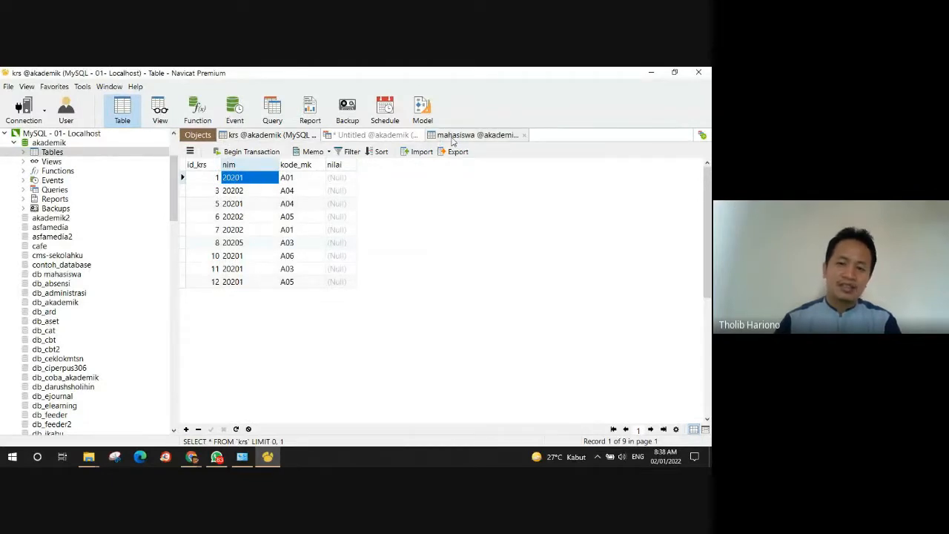
mouse_move(191, 456)
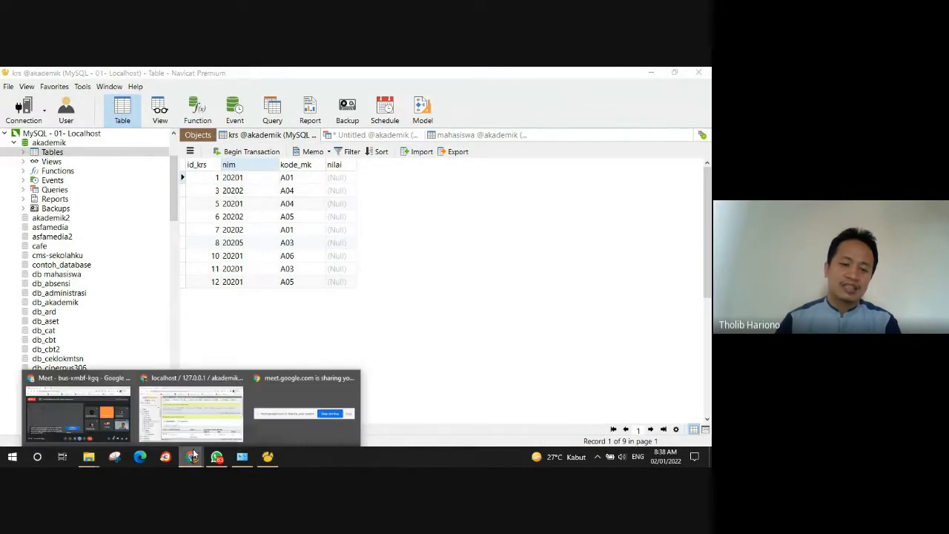
left_click(225, 383)
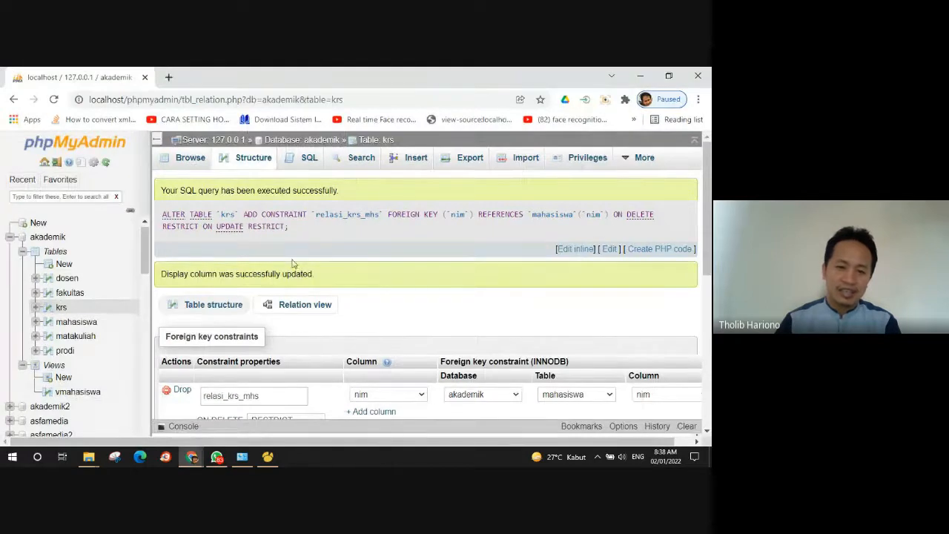
scroll(299, 273, "down", 1)
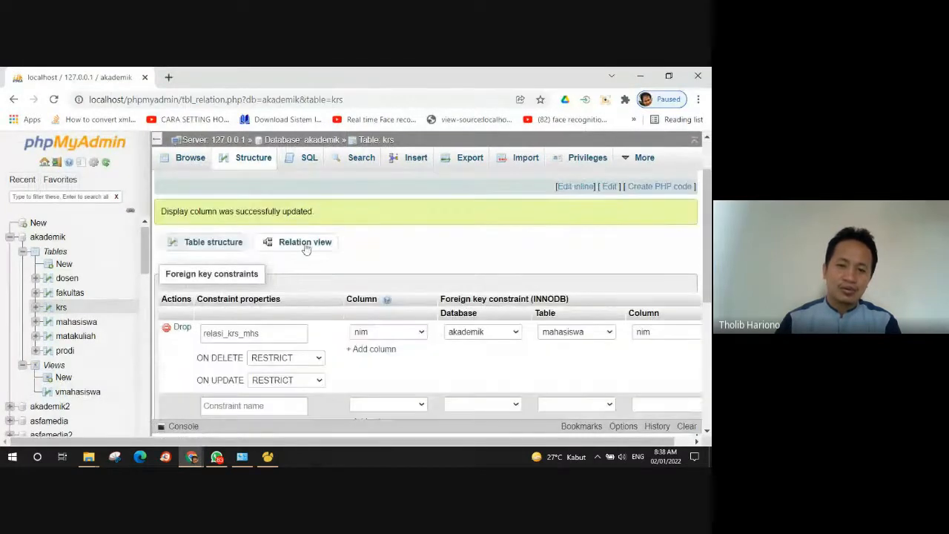
left_click(305, 242)
scroll(305, 242, "down", 4)
scroll(321, 242, "up", 1)
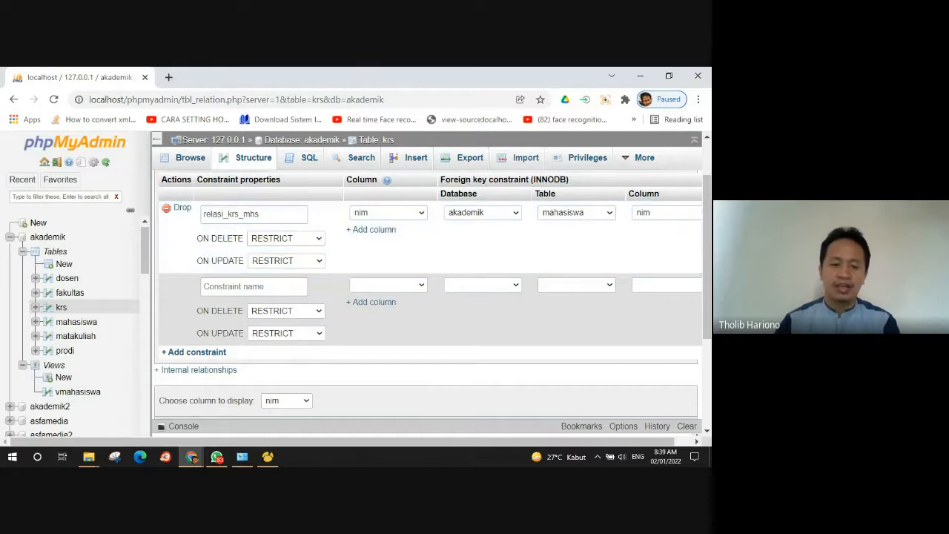
Step: Switch to Navicat and discard the pending nim change on the first mahasiswa record
left_click(268, 457)
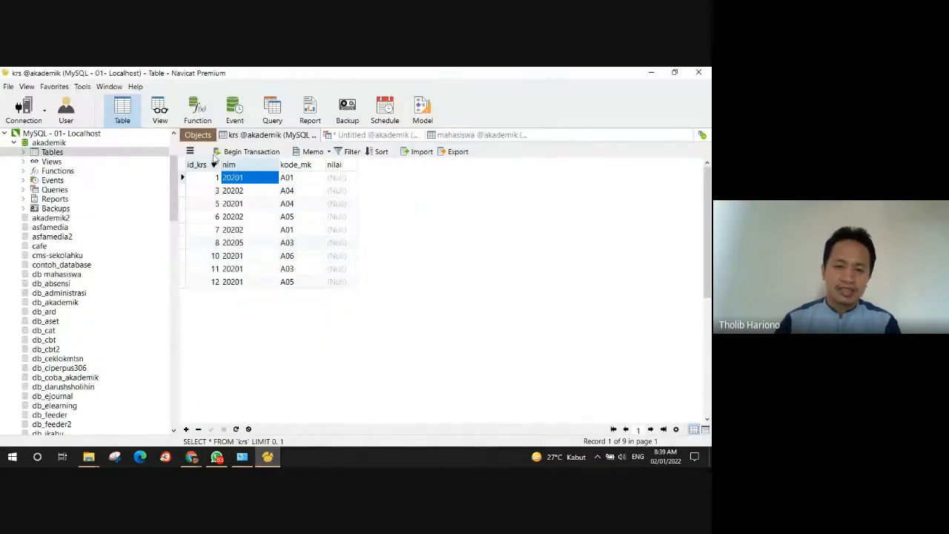
left_click(472, 135)
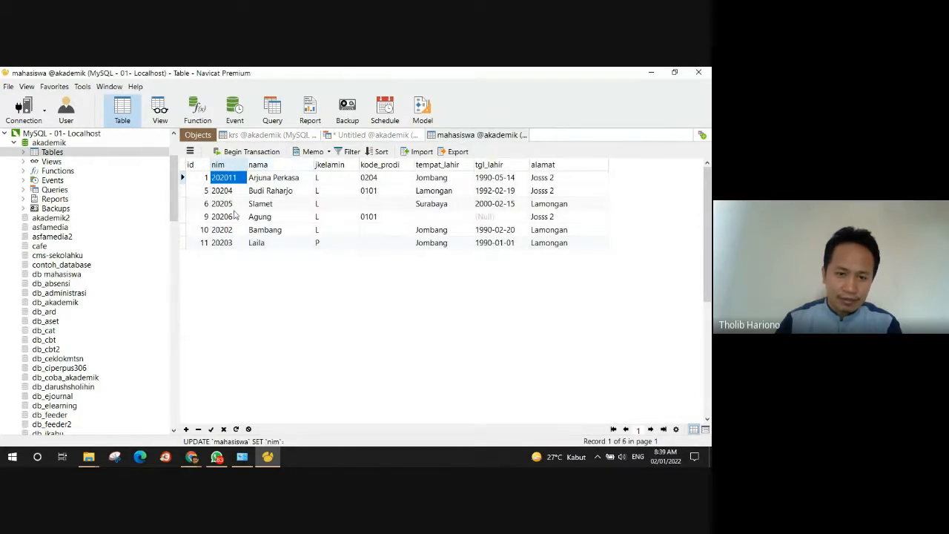
left_click(234, 246)
left_click(520, 226)
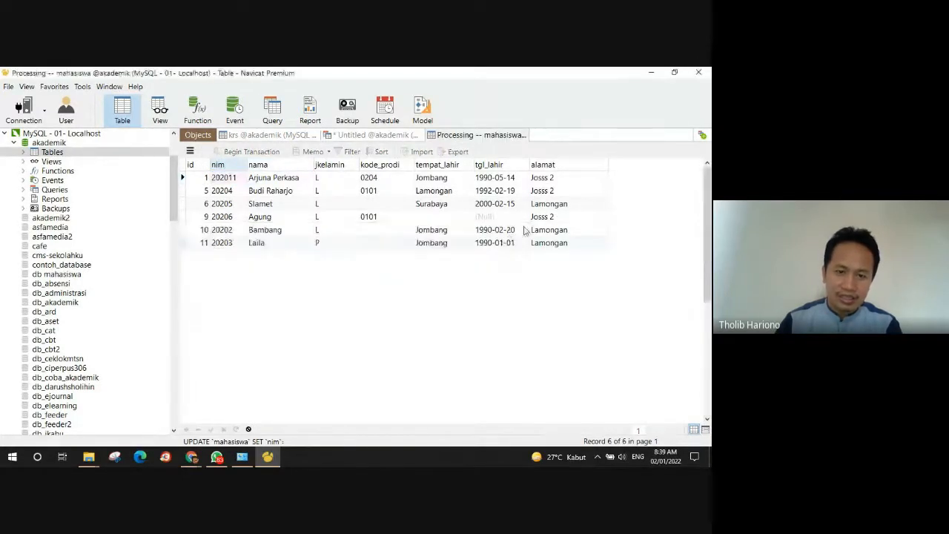
left_click(223, 190)
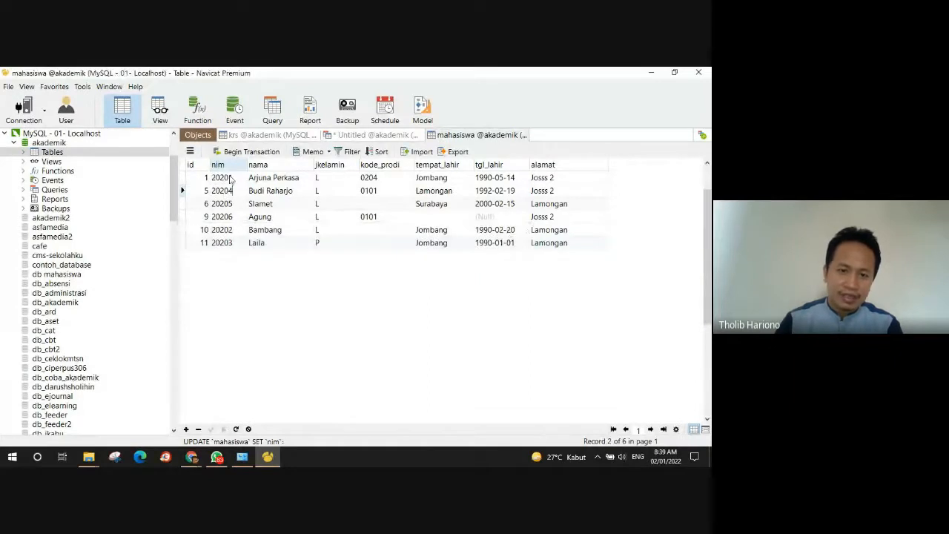
Step: Look up the last mahasiswa record's nim in the krs table, then append a 1 to that nim and save the row
left_click(222, 243)
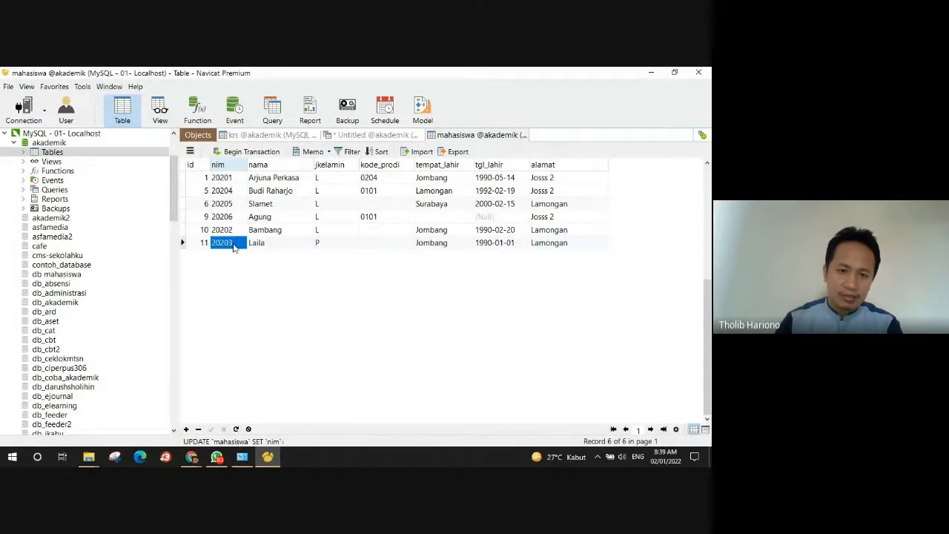
left_click(268, 135)
left_click(452, 136)
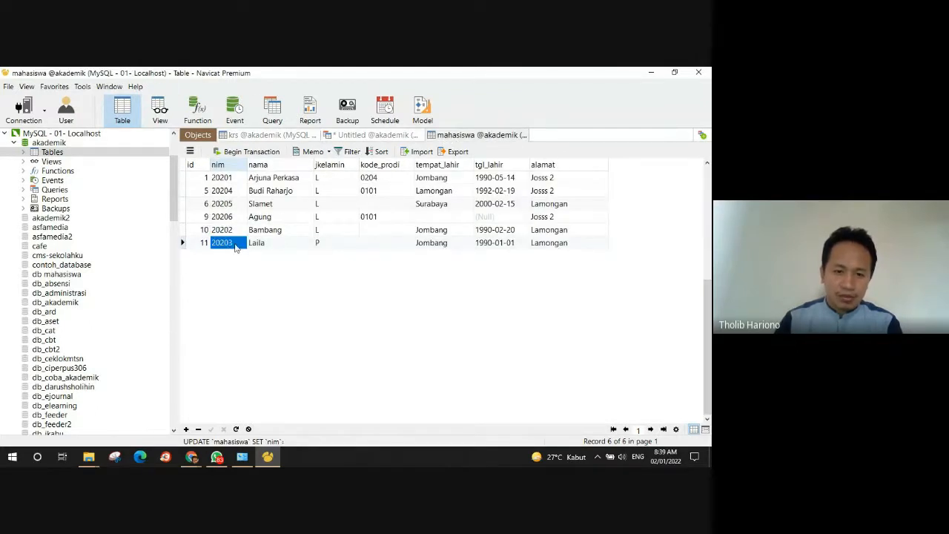
left_click(234, 245)
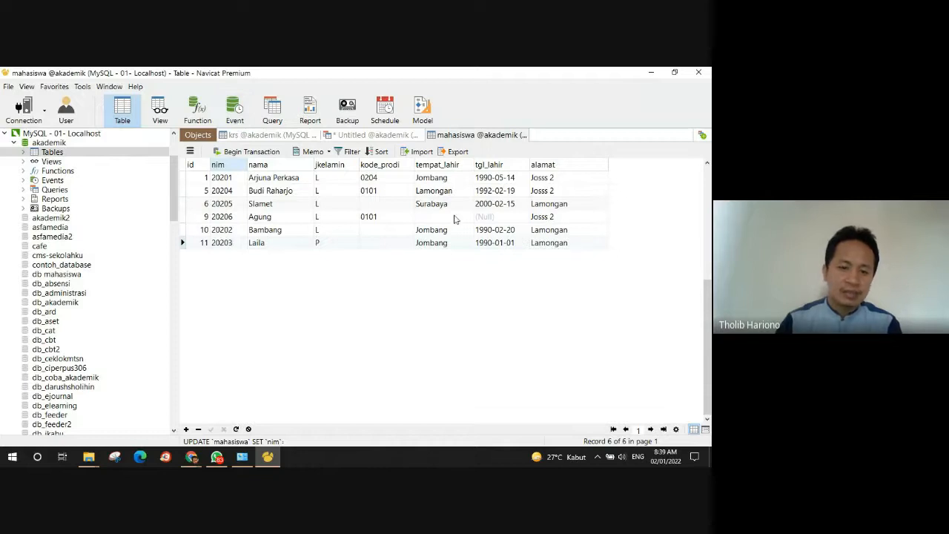
type("1")
left_click(240, 229)
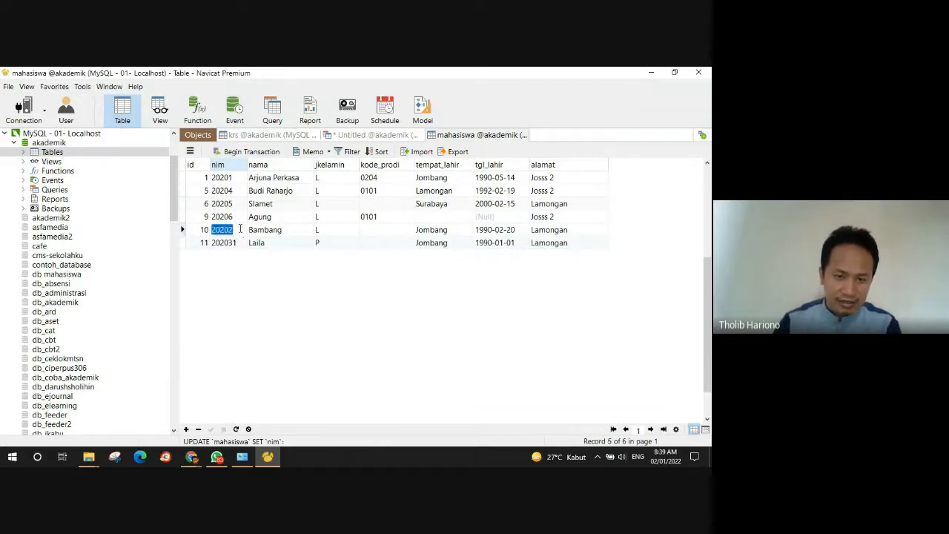
left_click(240, 229)
left_click(237, 243)
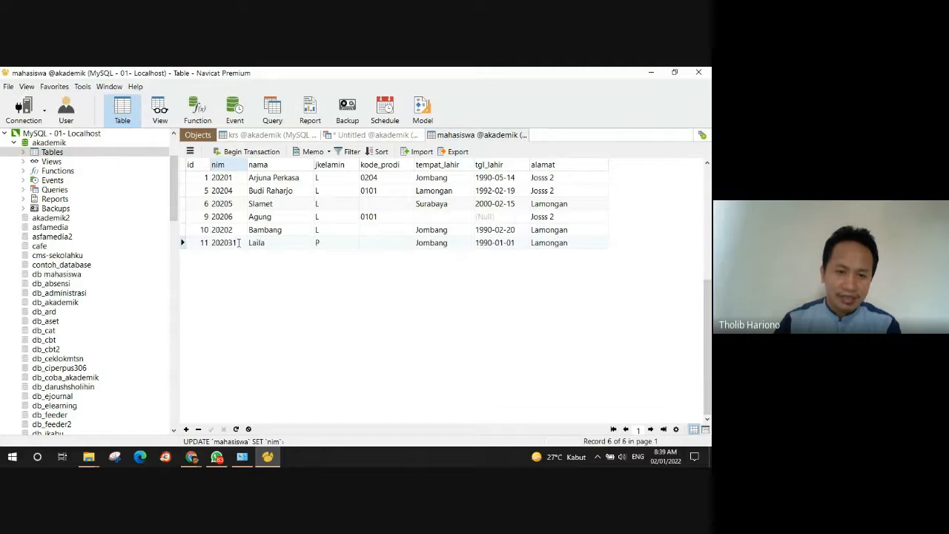
Step: Compare the last mahasiswa record with the krs data, then remove the trailing 1 from its nim and save the row
left_click(183, 242)
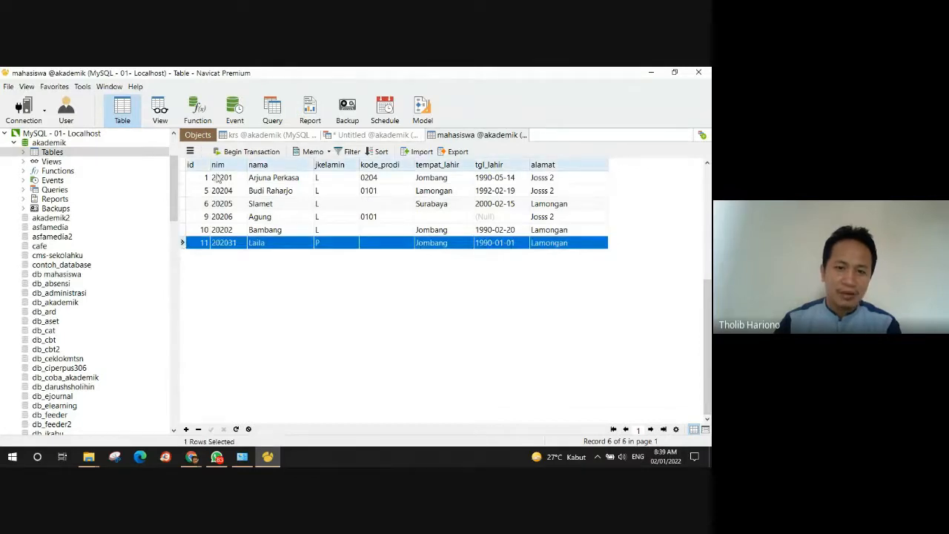
left_click(231, 136)
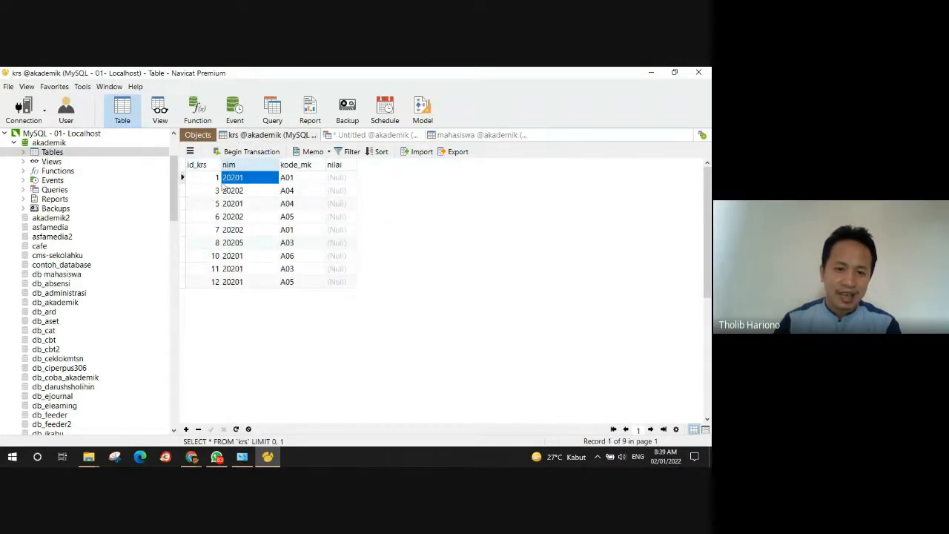
left_click(474, 134)
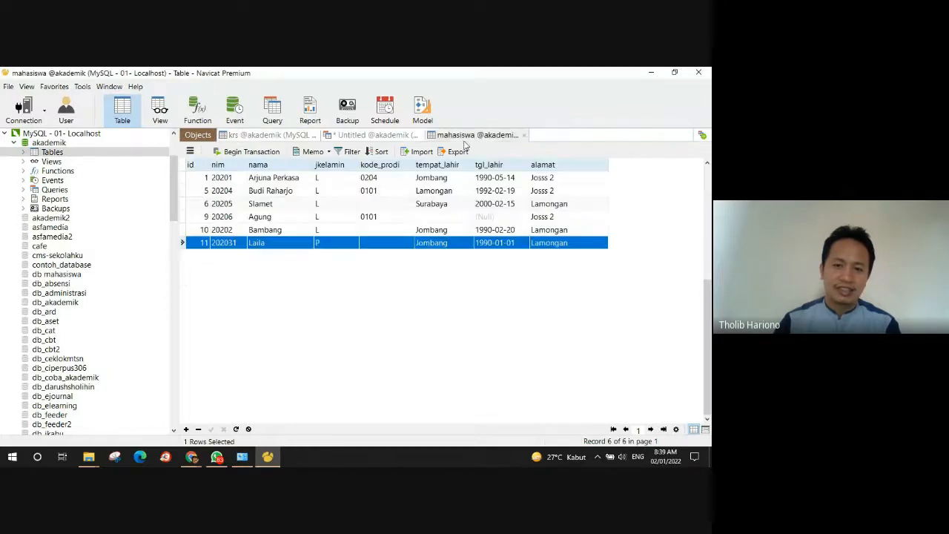
left_click(236, 244)
key("BackSpace")
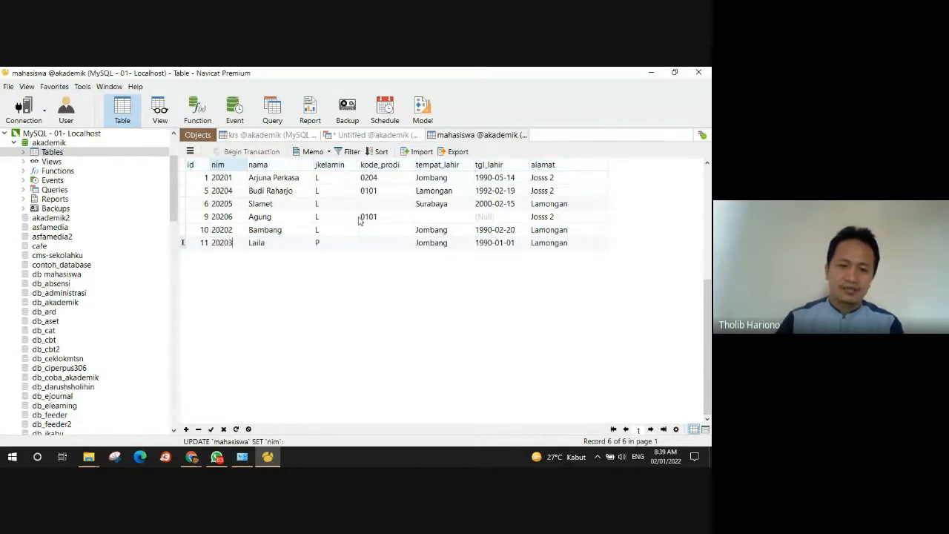
left_click(233, 231)
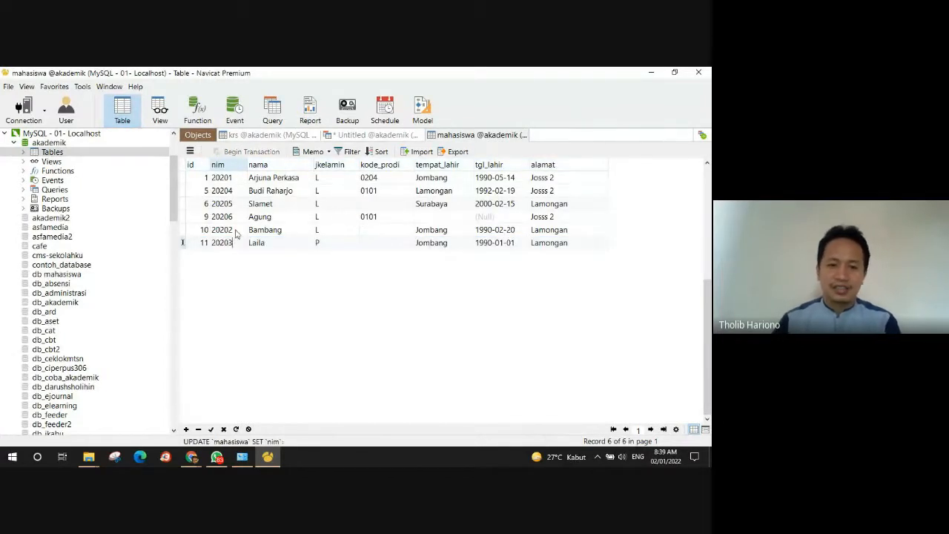
Step: Switch to phpMyAdmin, set the relasi_krs_mhs constraint's ON UPDATE action to CASCADE and save the krs table's relations
left_click(191, 458)
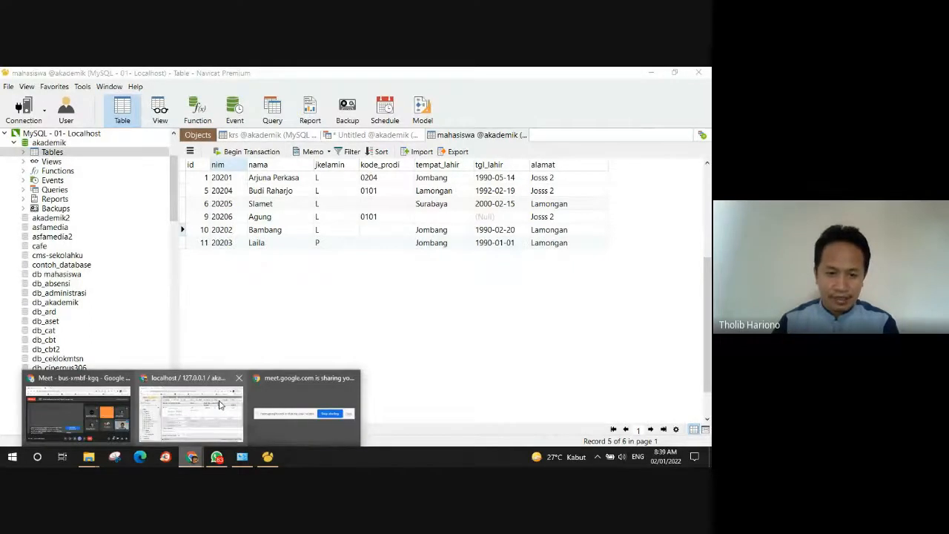
left_click(219, 404)
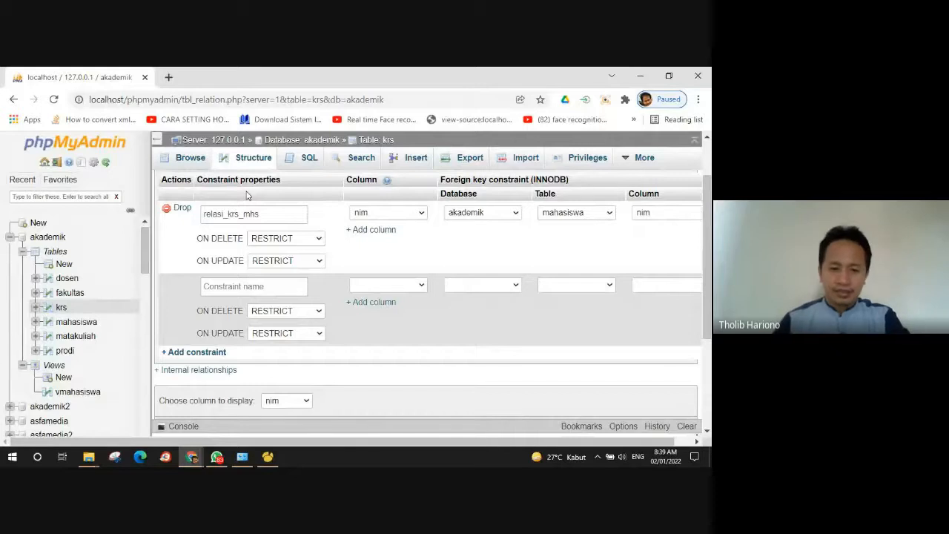
left_click(318, 263)
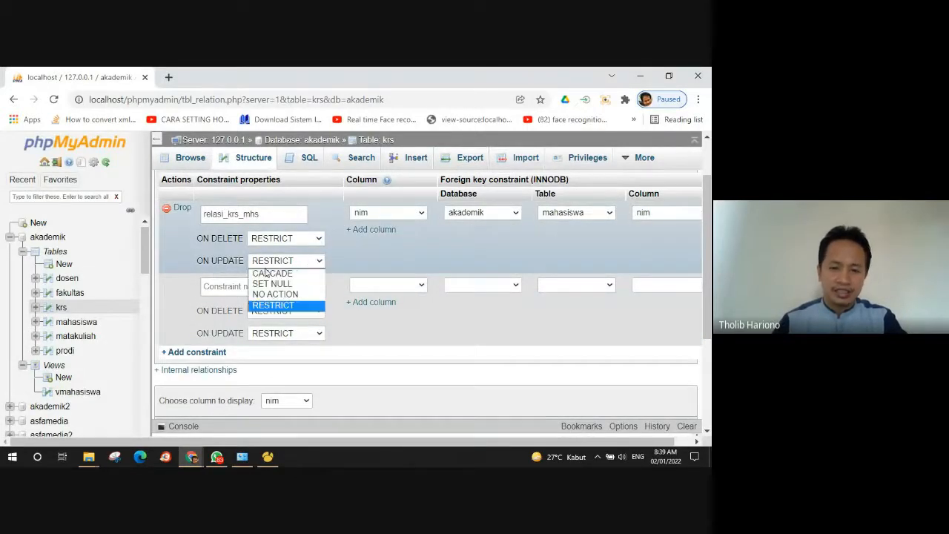
left_click(300, 272)
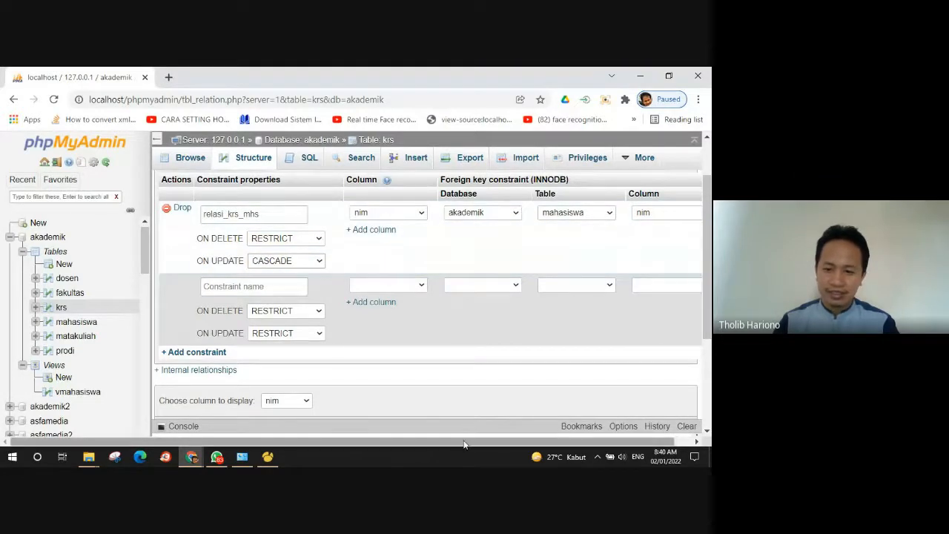
left_click_drag(466, 443, 586, 448)
scroll(574, 336, "down", 2)
scroll(573, 336, "down", 2)
left_click(652, 266)
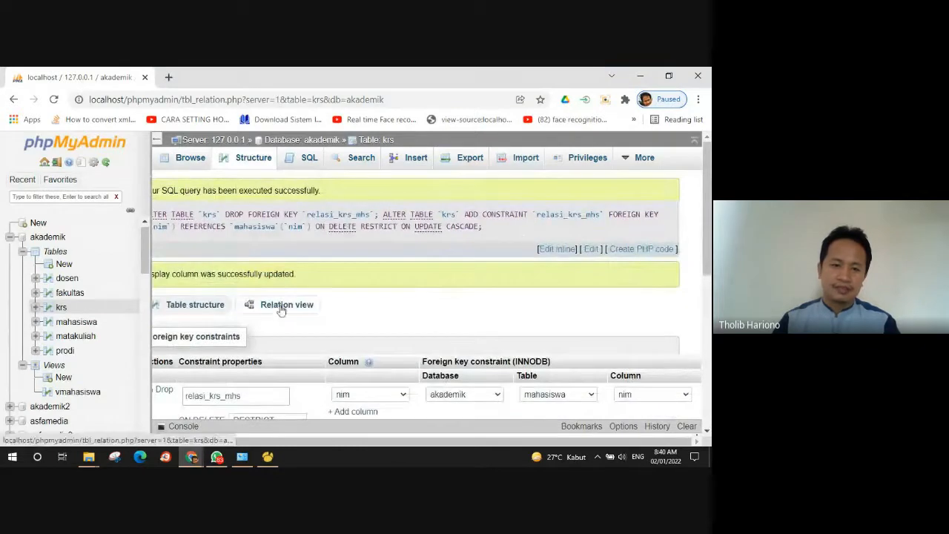
Step: Review the saved relasi_krs_mhs rules, then switch to Navicat, append a 1 to the first mahasiswa record's nim and save the row
scroll(273, 299, "down", 3)
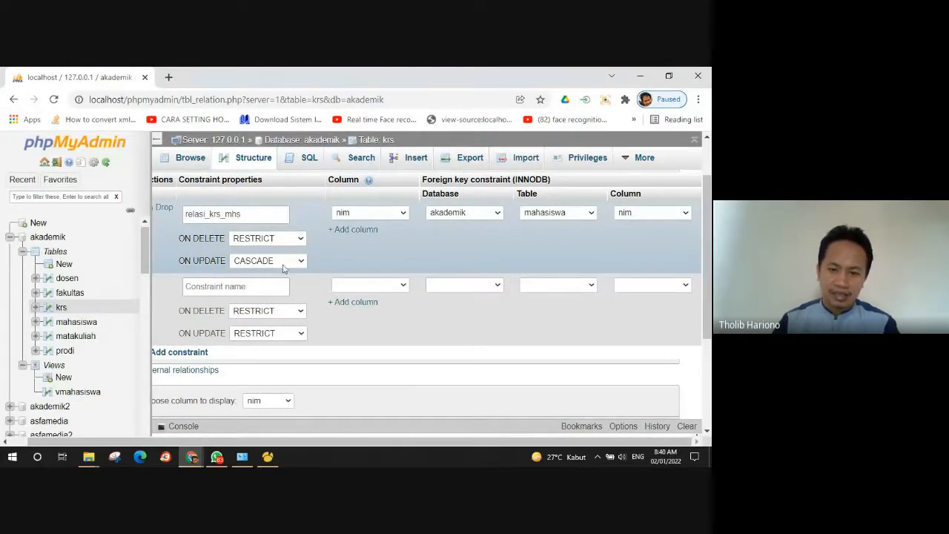
left_click(268, 457)
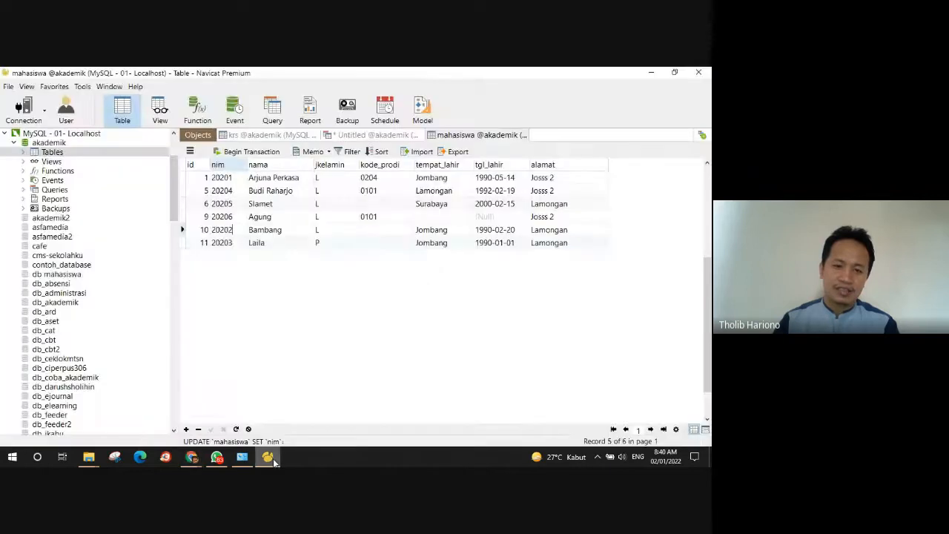
left_click(283, 296)
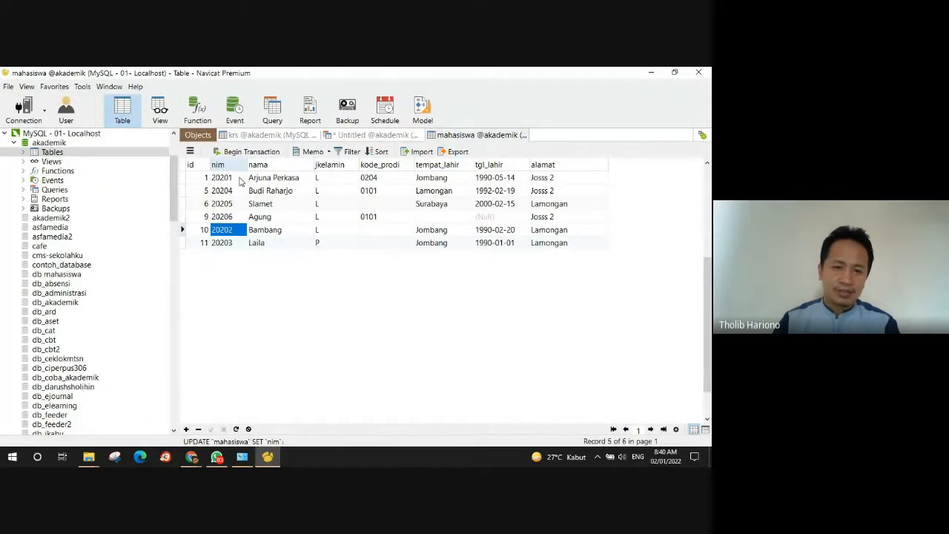
double_click(237, 178)
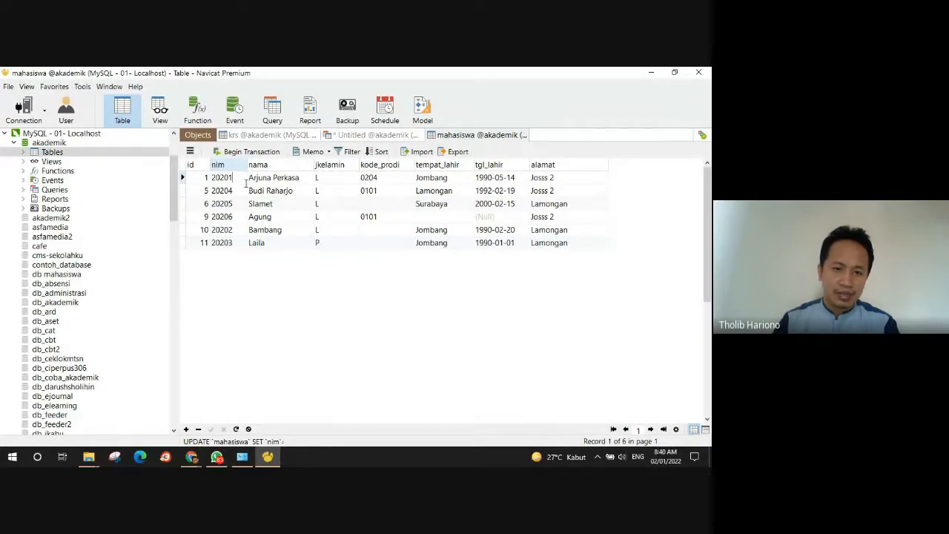
type("1")
double_click(232, 190)
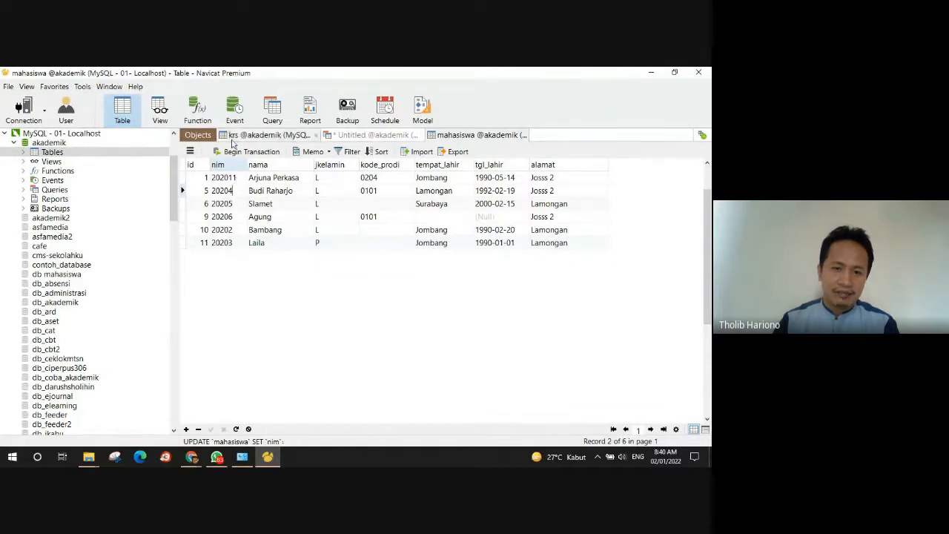
Step: Open the krs table data and refresh it to compare its nim values with the edited mahasiswa record
left_click(233, 135)
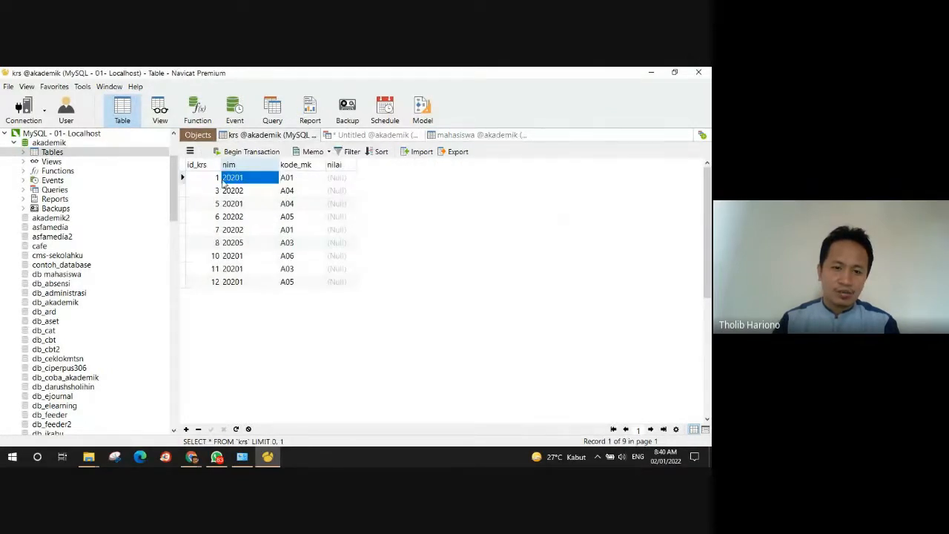
key("Down")
right_click(406, 189)
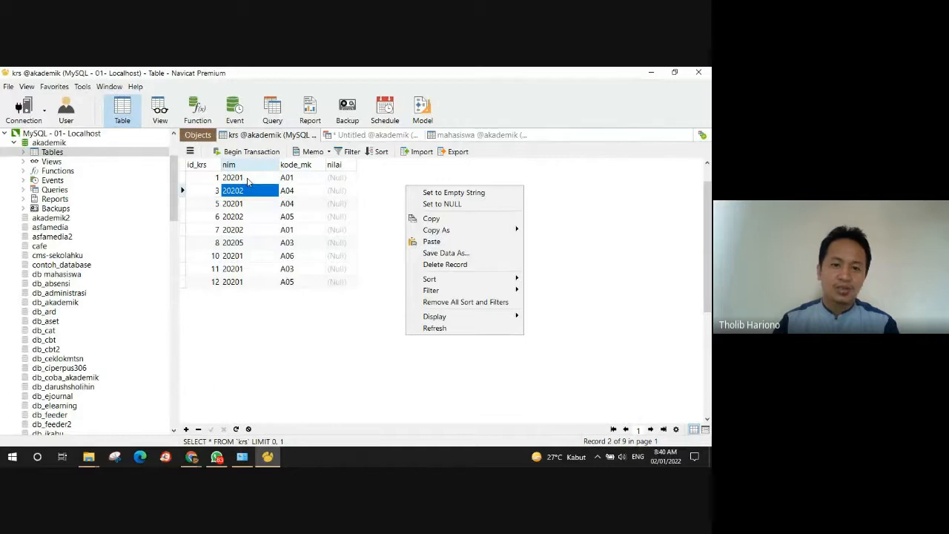
left_click(432, 328)
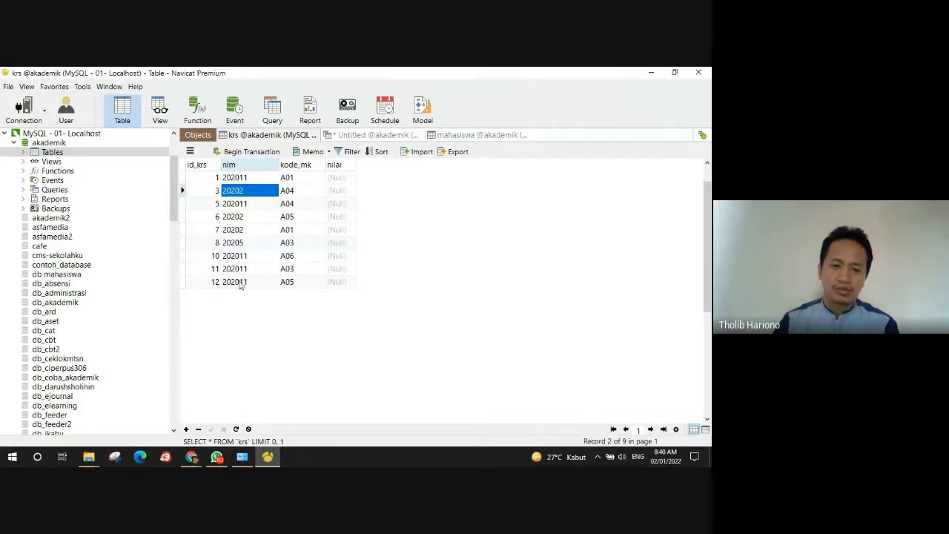
Step: Replace the last digit of the first mahasiswa record's nim with 2, save the row and refresh the krs table data
left_click(455, 137)
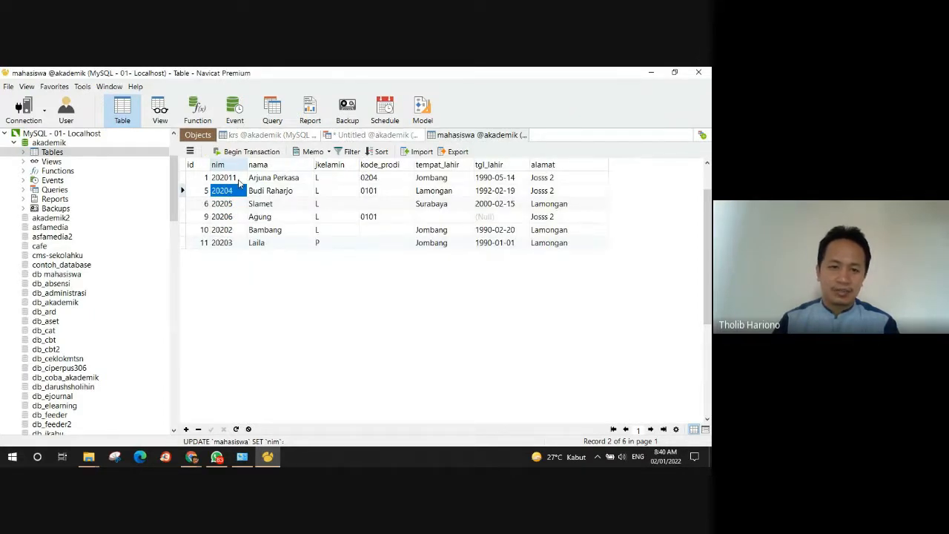
double_click(239, 179)
key("BackSpace")
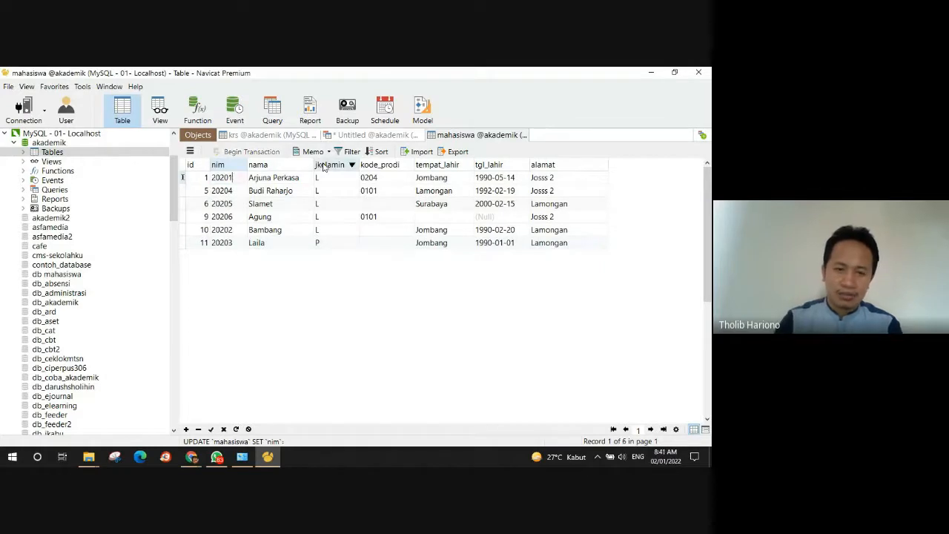
type("2")
left_click(244, 192)
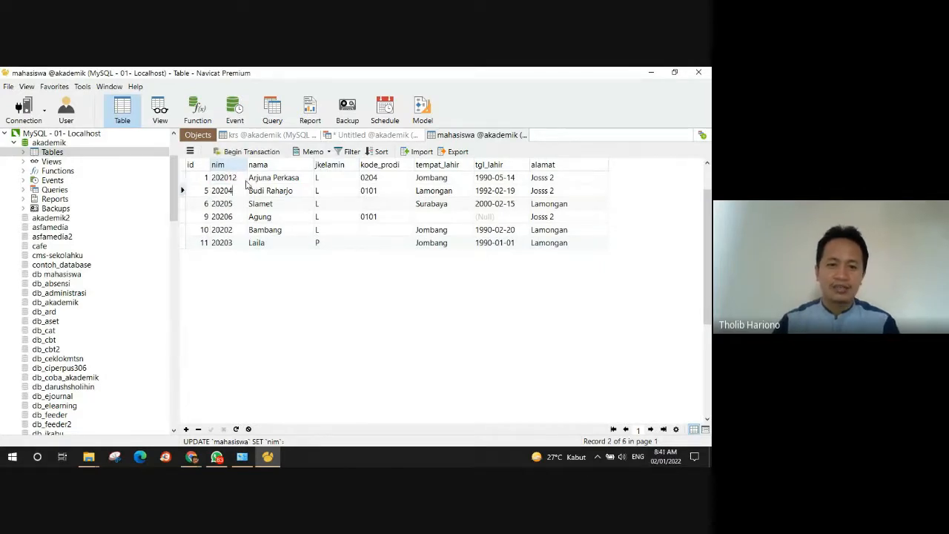
left_click(258, 136)
right_click(437, 205)
left_click(462, 346)
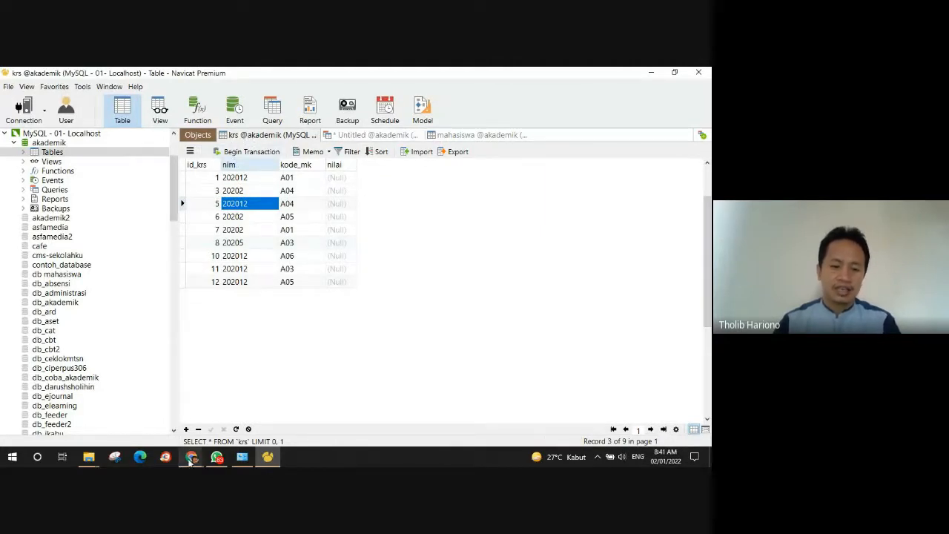
Step: Review the constraint's ON DELETE rule in phpMyAdmin, then try to delete the first mahasiswa record in Navicat
mouse_move(190, 458)
left_click(197, 260)
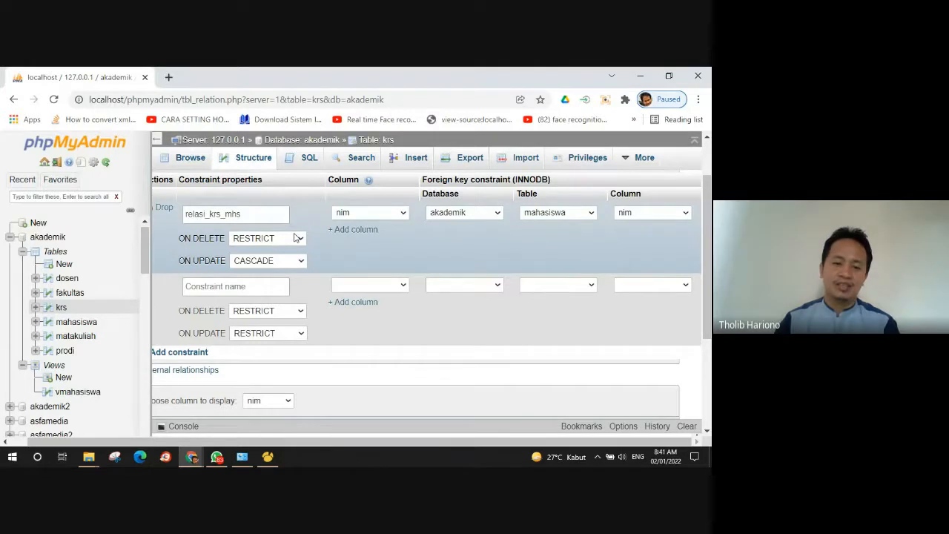
left_click(268, 455)
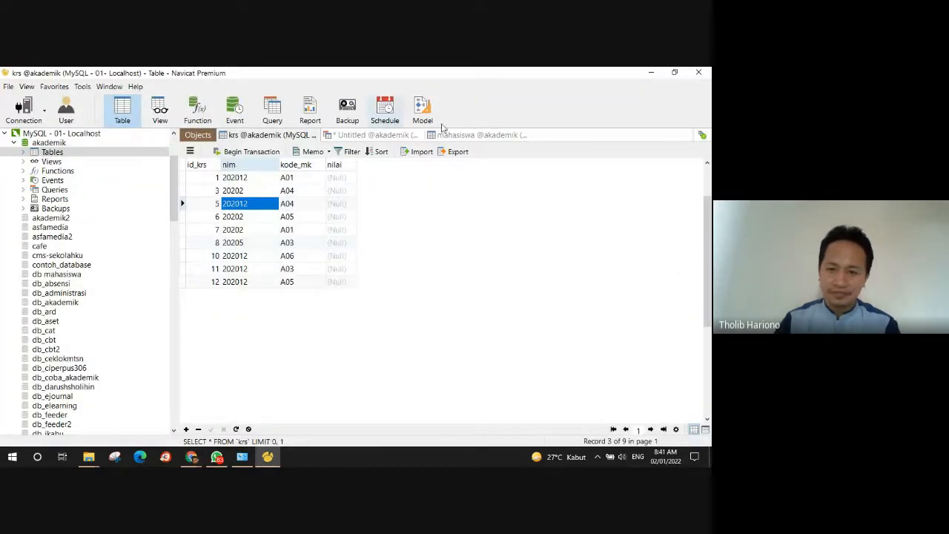
left_click(478, 135)
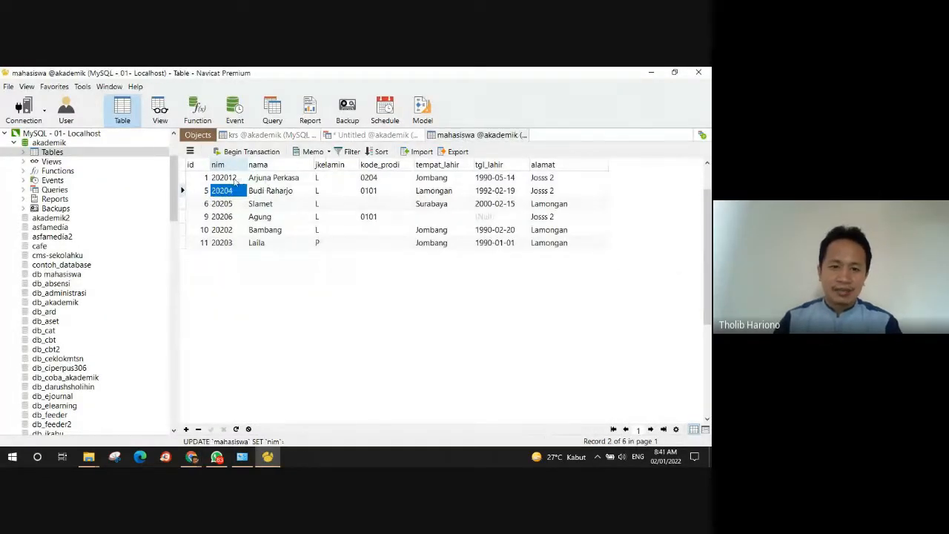
left_click(236, 180)
left_click(182, 179)
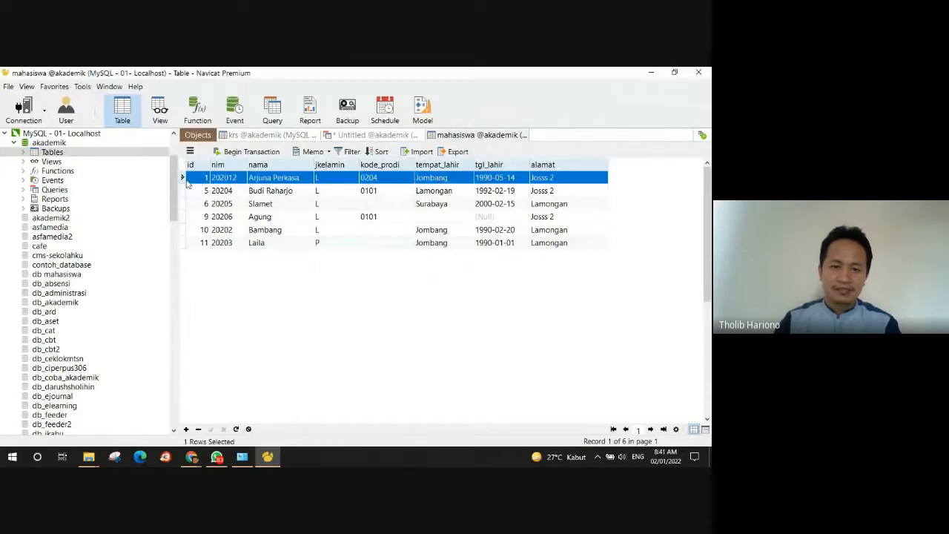
right_click(184, 179)
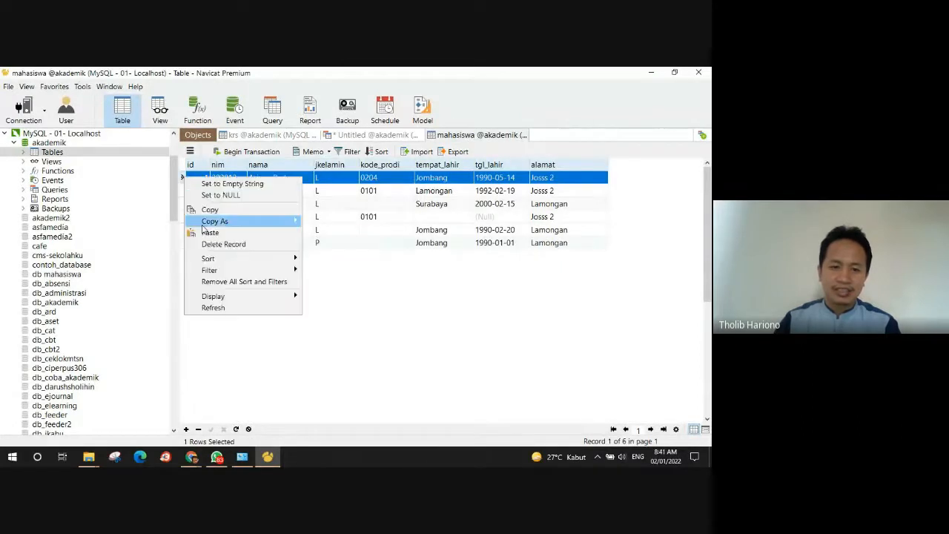
left_click(210, 245)
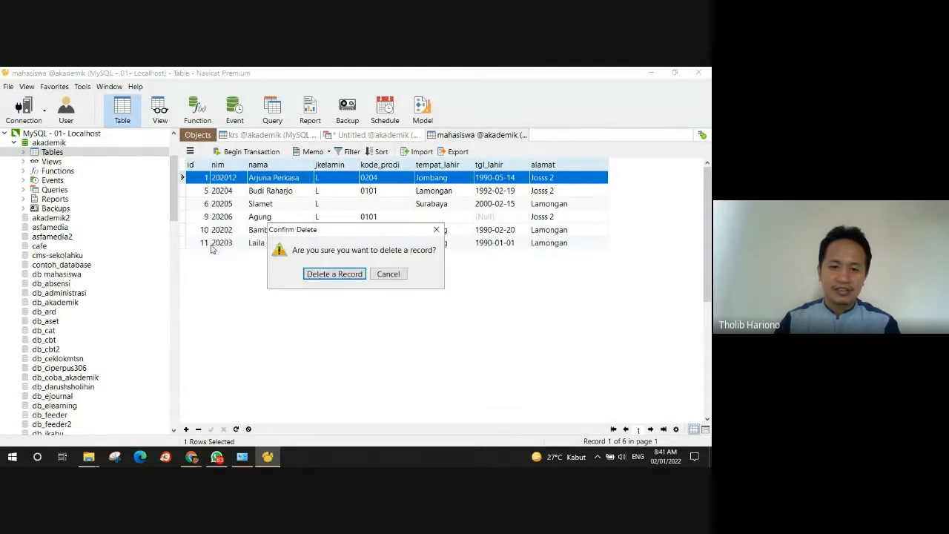
left_click(334, 276)
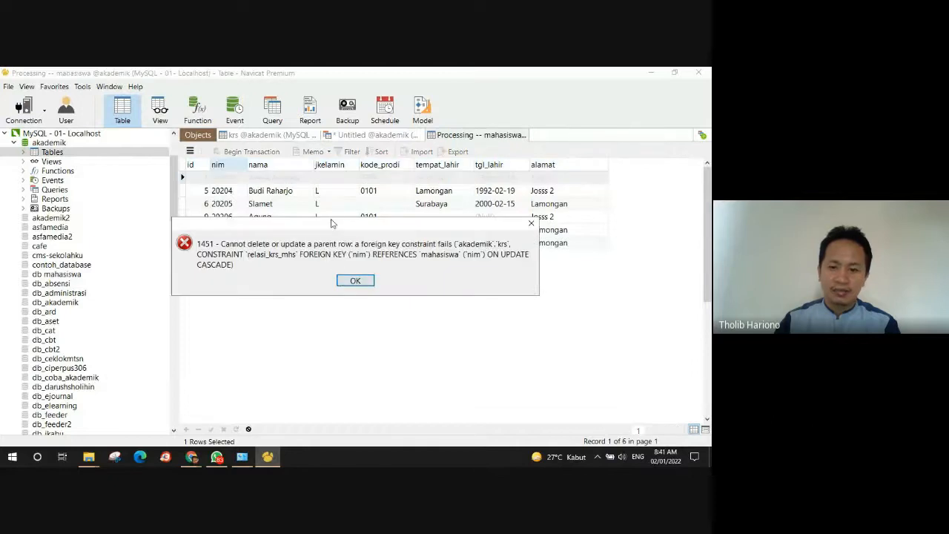
left_click(355, 280)
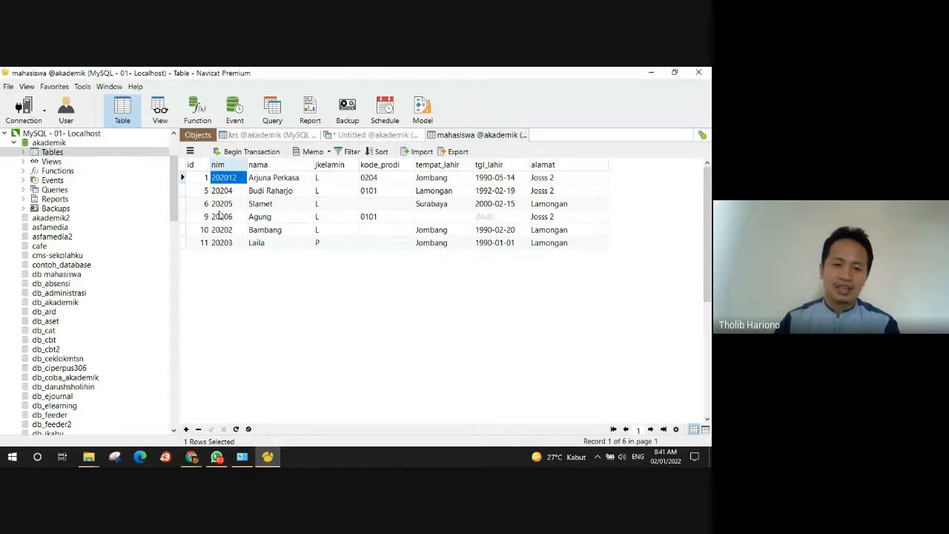
Step: Delete the last mahasiswa record, then check the krs table data for references to its nim
left_click(182, 243)
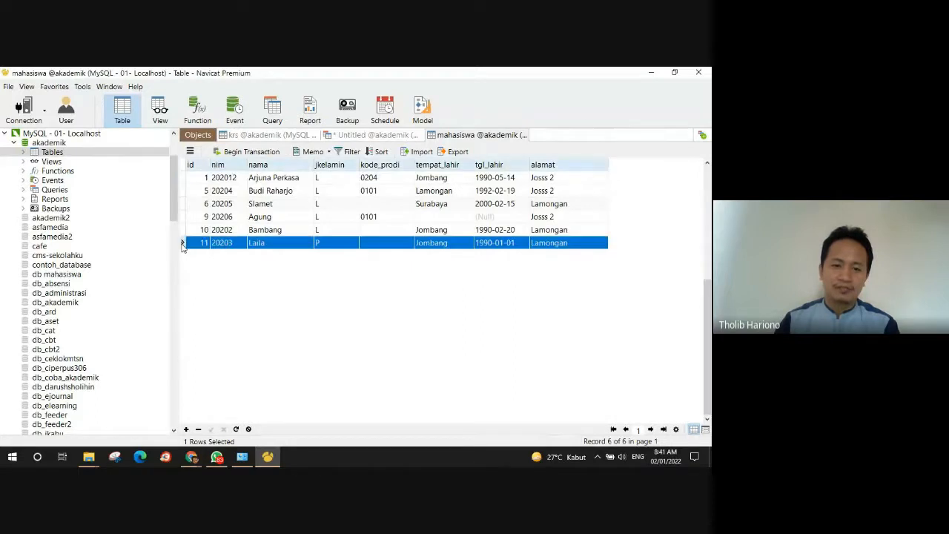
right_click(182, 244)
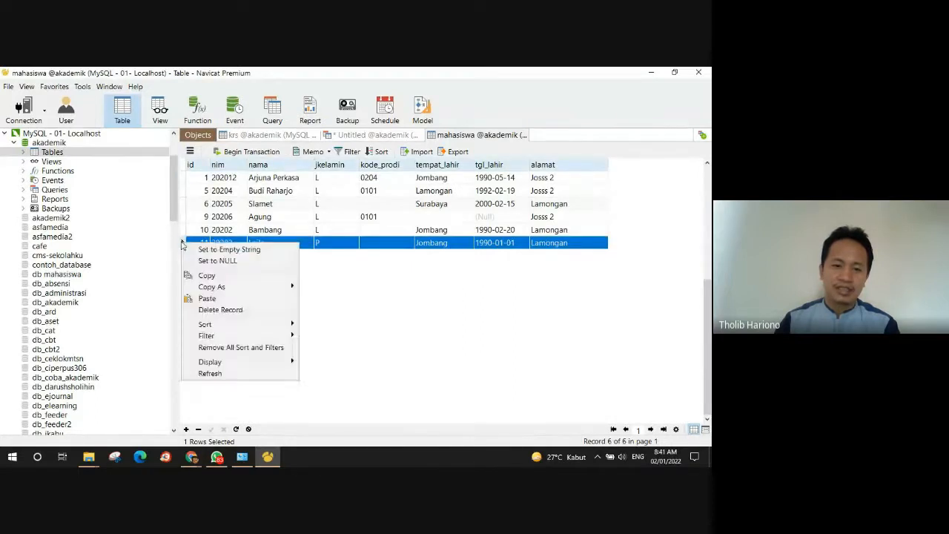
left_click(206, 312)
left_click(332, 274)
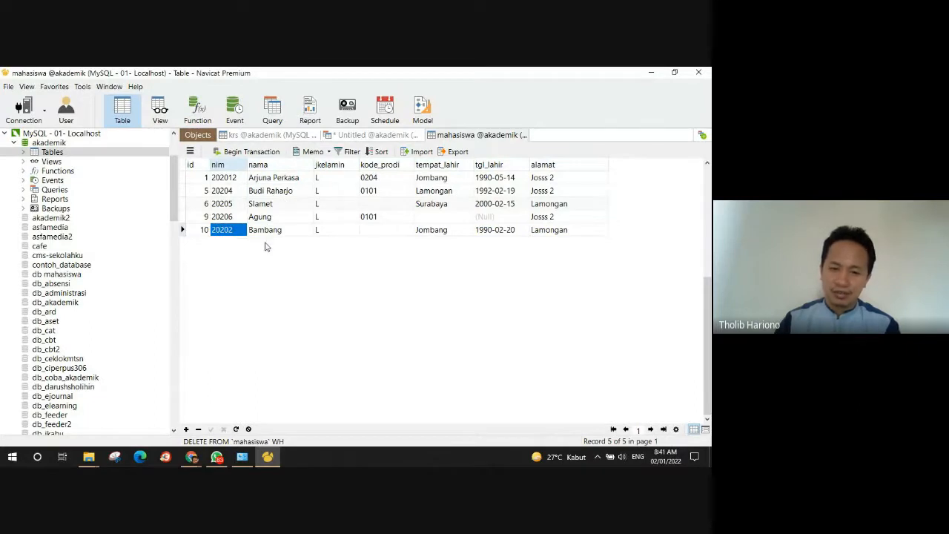
left_click(256, 136)
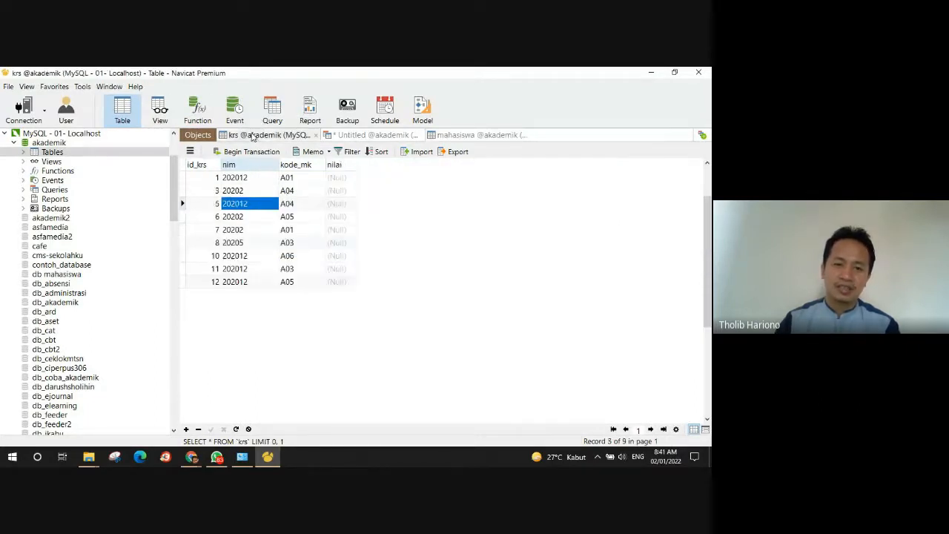
left_click(460, 134)
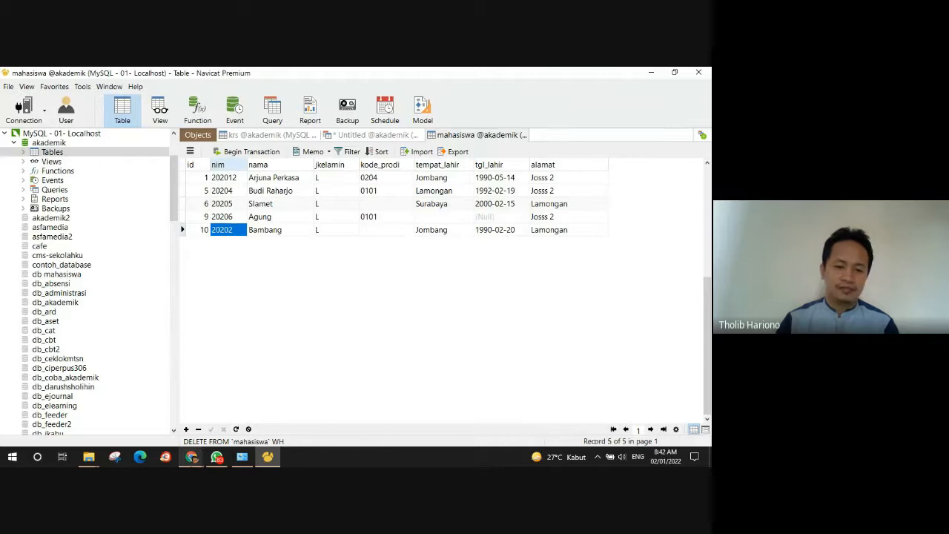
Step: Switch to phpMyAdmin, try CASCADE as the ON DELETE action of relasi_krs_mhs, then set it back to RESTRICT
mouse_move(191, 458)
left_click(184, 404)
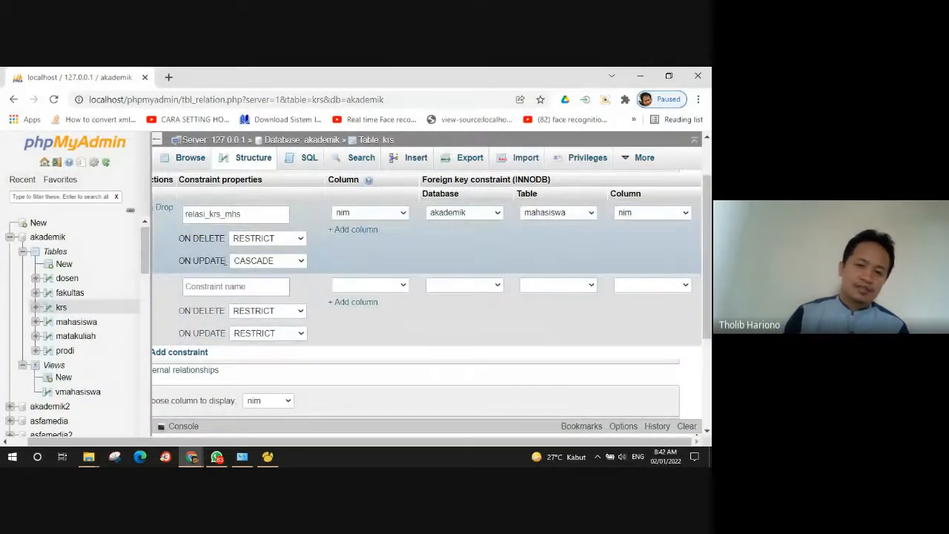
left_click(295, 240)
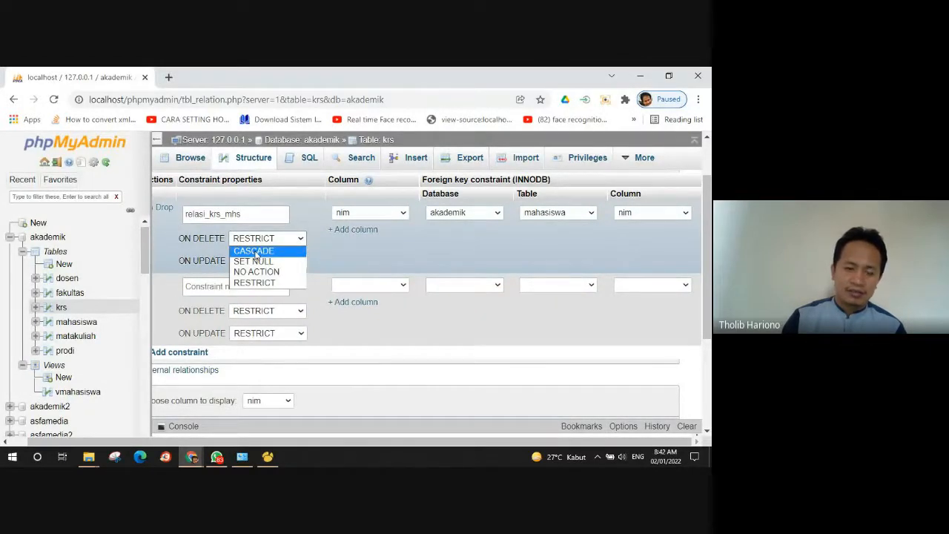
left_click(256, 252)
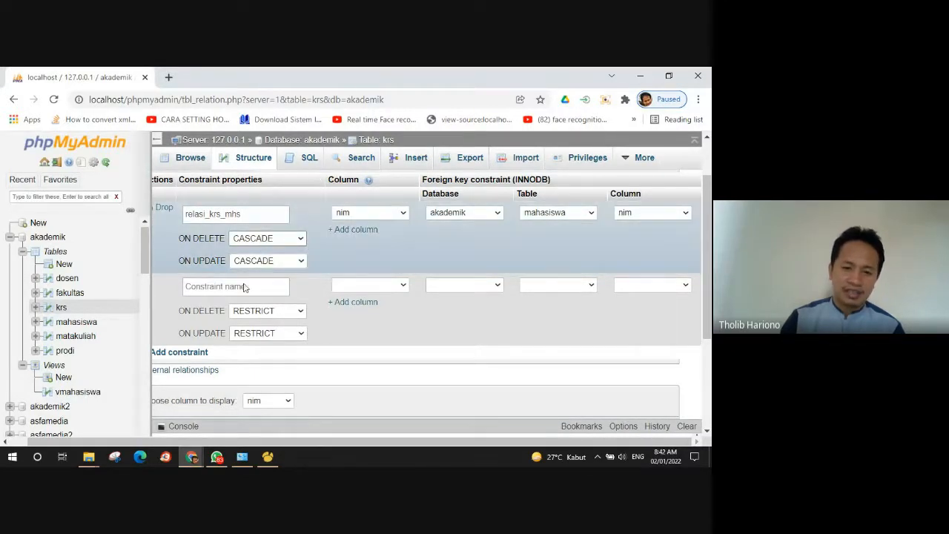
left_click(293, 243)
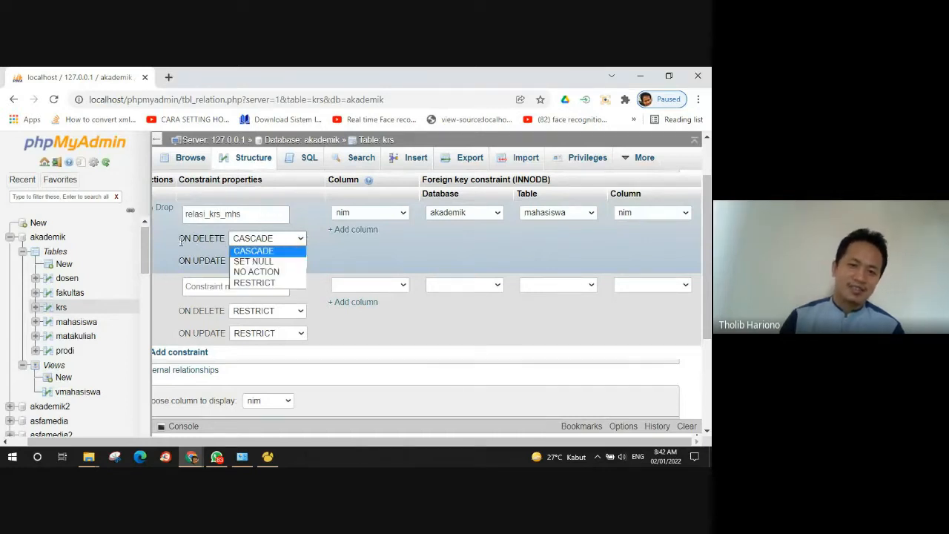
left_click(263, 240)
left_click(290, 243)
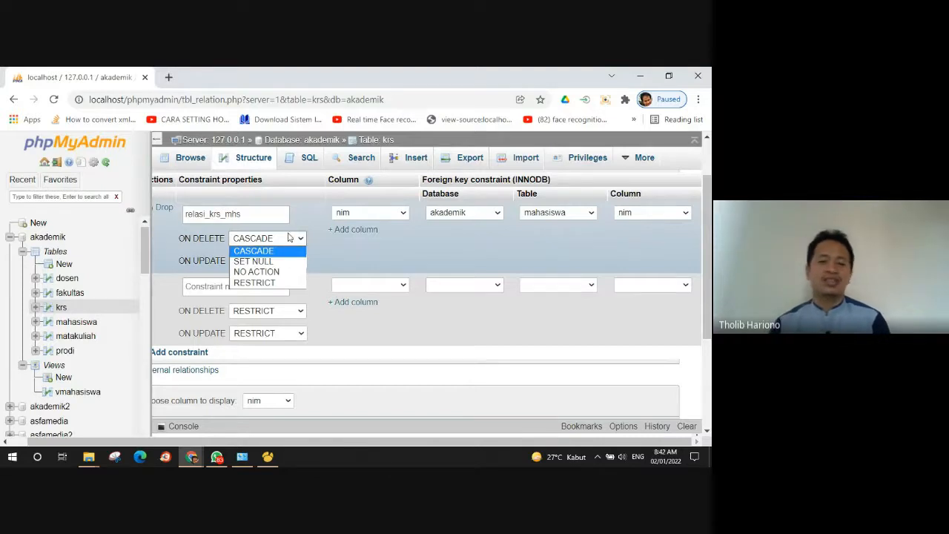
left_click(261, 282)
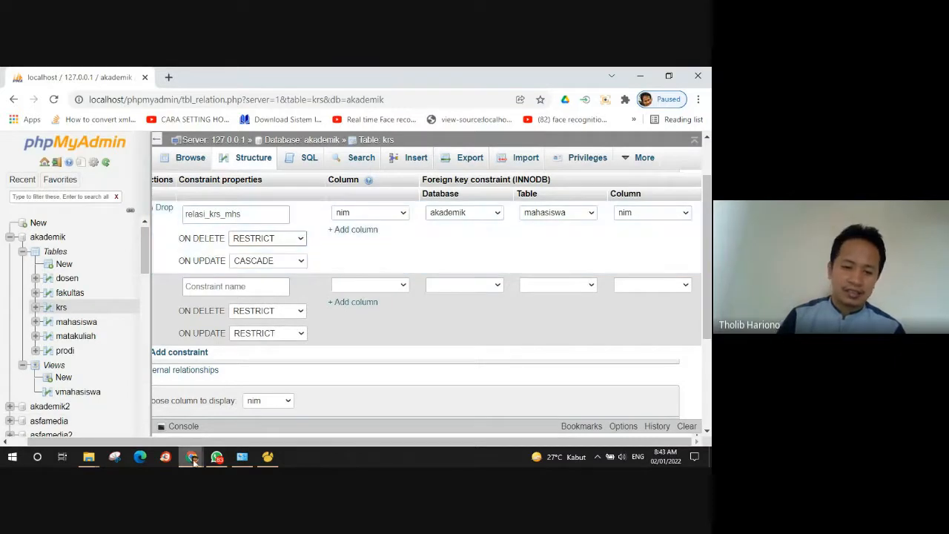
Step: Switch between phpMyAdmin and the Google Meet window to check on the ongoing call
mouse_move(192, 460)
left_click(92, 407)
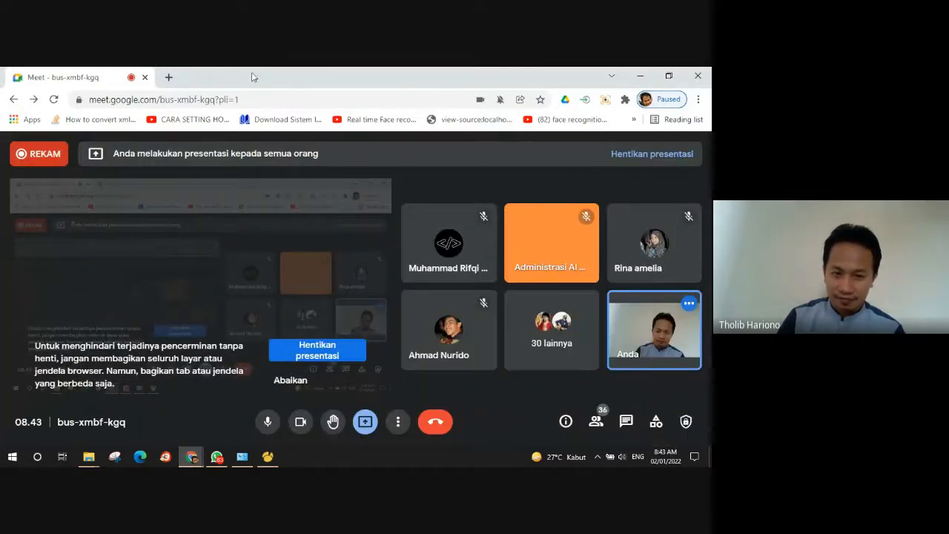
left_click(192, 455)
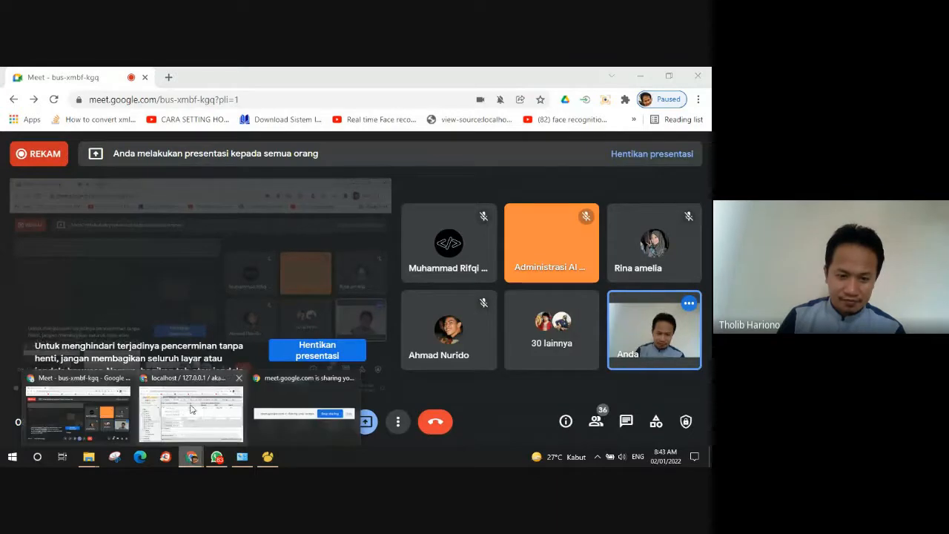
left_click(191, 408)
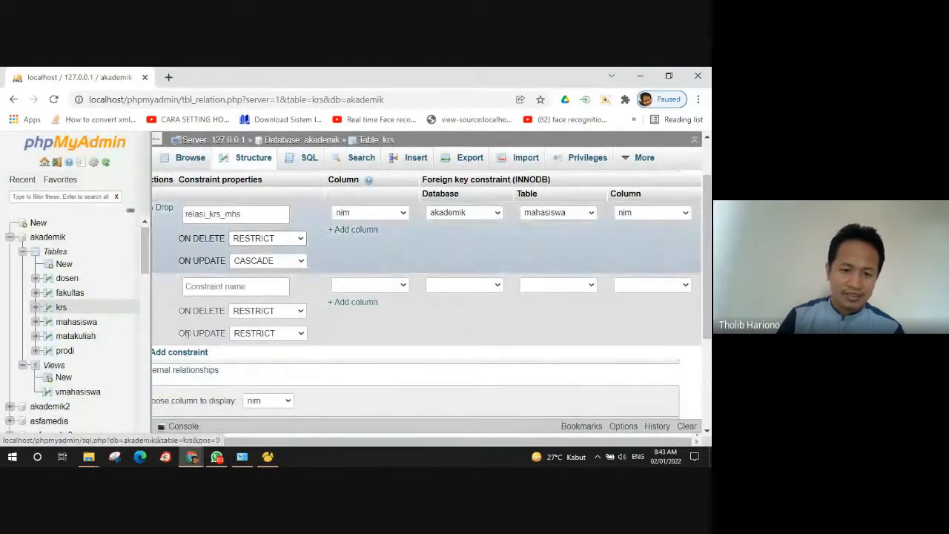
left_click(191, 457)
left_click(78, 407)
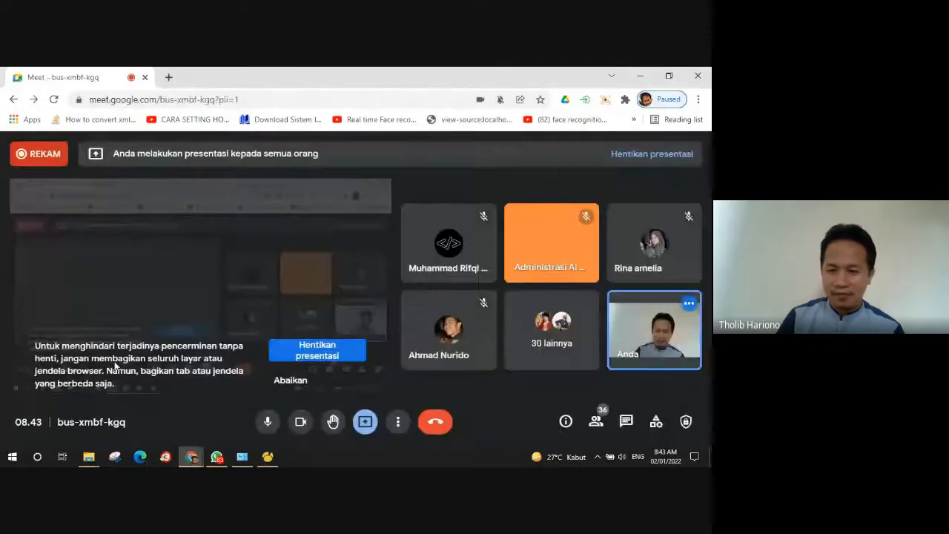
Step: Look through the Google Meet participant list to check who is present and whose microphone is on, then close the list
left_click(596, 422)
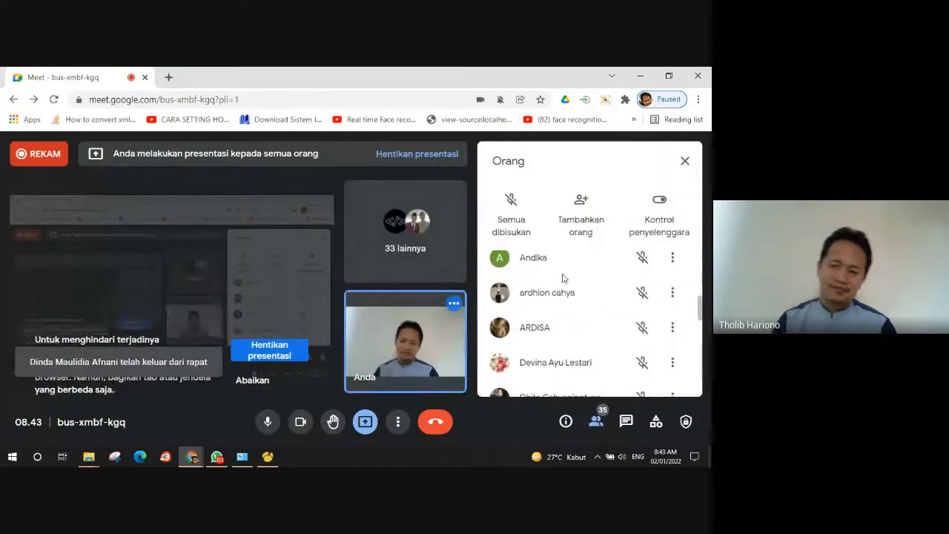
scroll(561, 277, "down", 5)
scroll(562, 278, "down", 1)
scroll(562, 277, "up", 2)
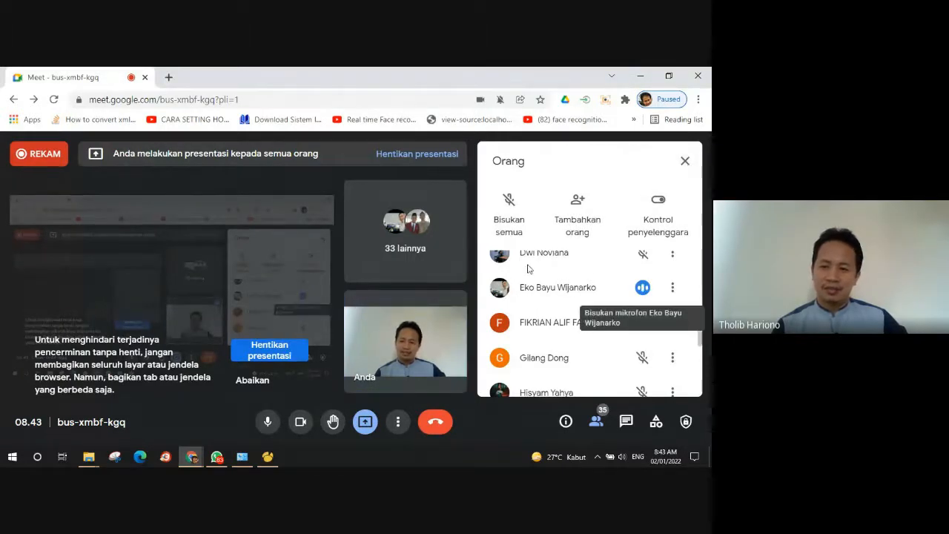
scroll(588, 269, "up", 1)
scroll(588, 269, "up", 1)
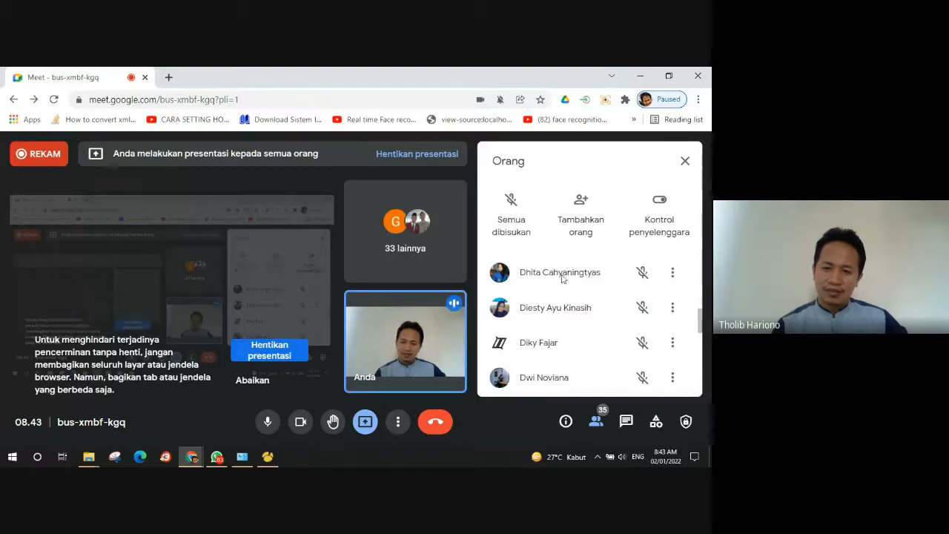
scroll(568, 326, "up", 1)
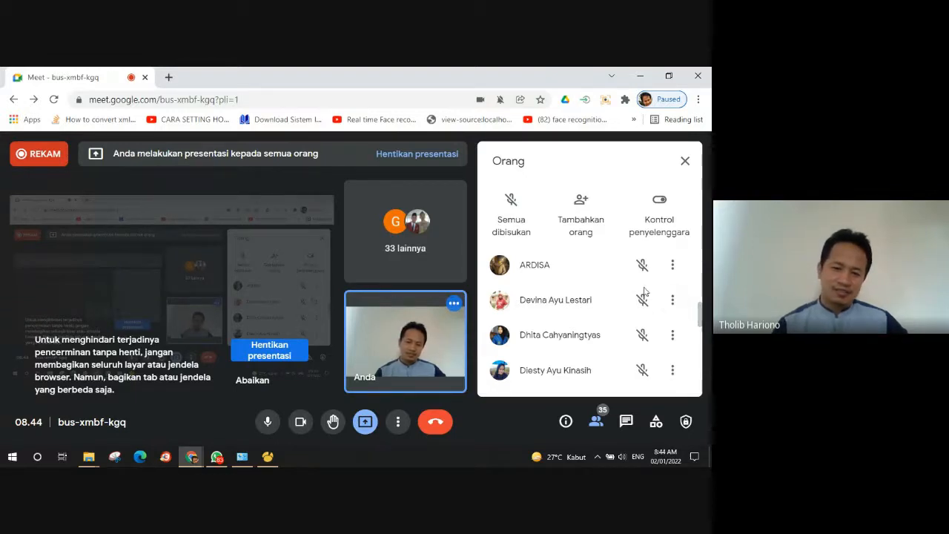
scroll(636, 302, "up", 3)
scroll(634, 306, "down", 4)
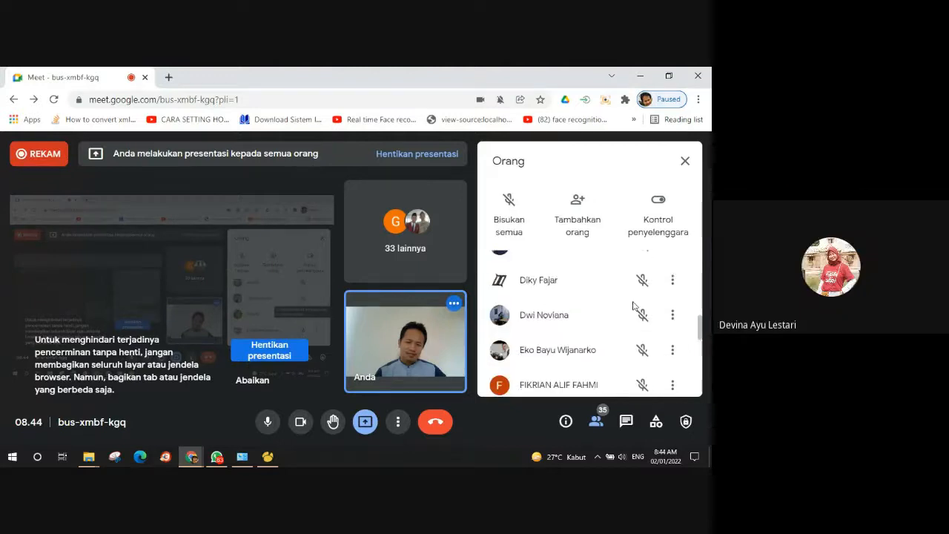
scroll(633, 307, "up", 2)
scroll(636, 307, "down", 1)
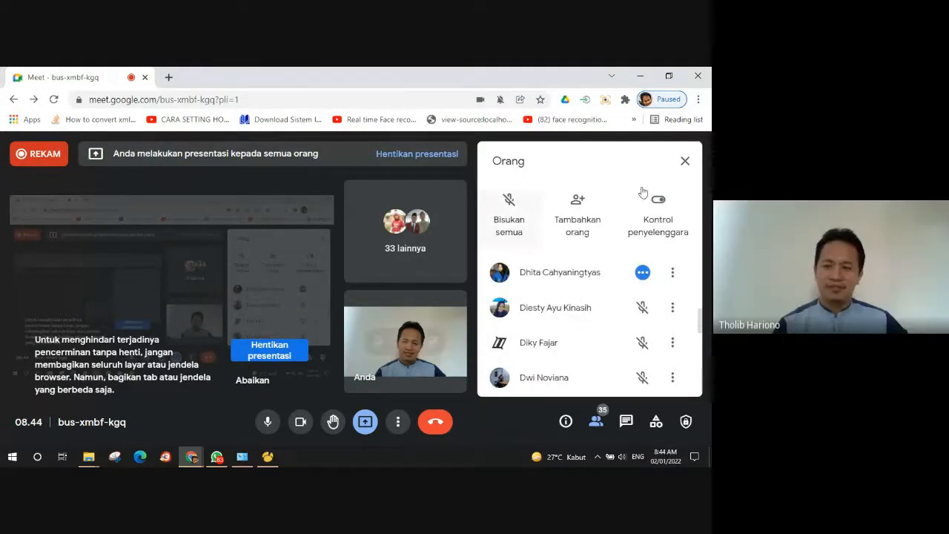
left_click(684, 161)
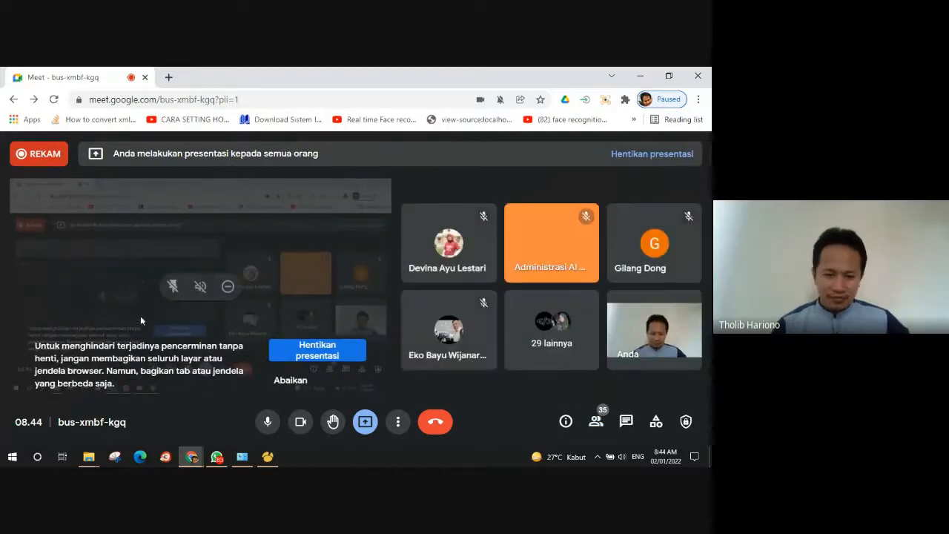
Step: Switch to phpMyAdmin, browse the krs table's rows, and reopen the relation view of its structure
mouse_move(186, 461)
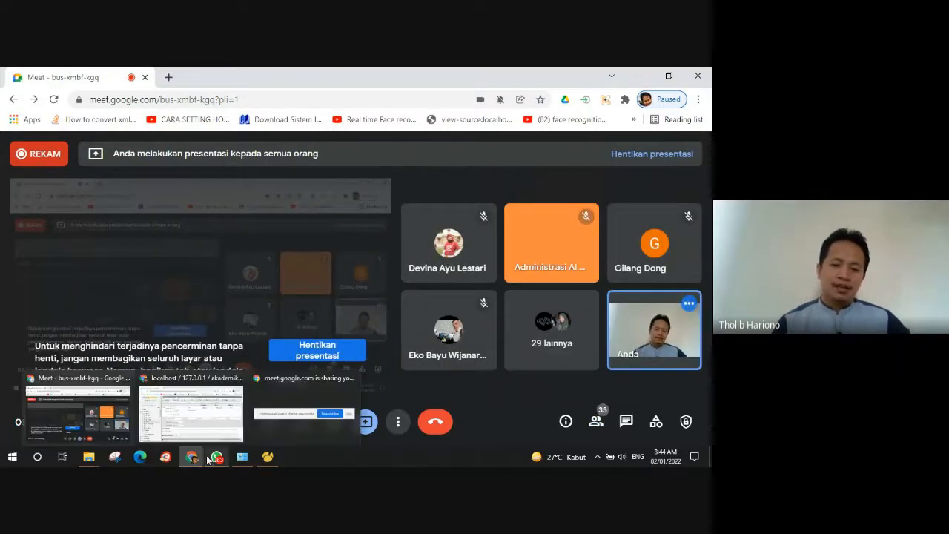
left_click(191, 421)
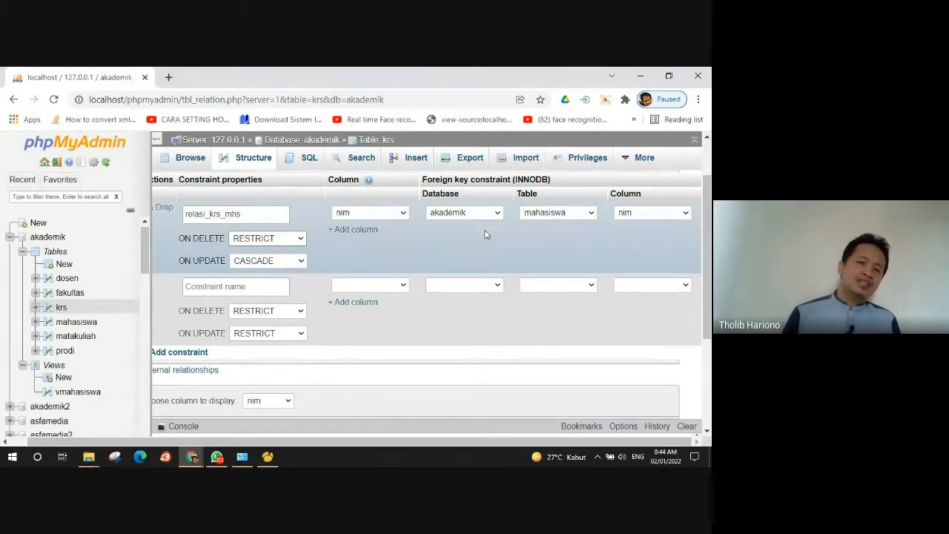
left_click(199, 161)
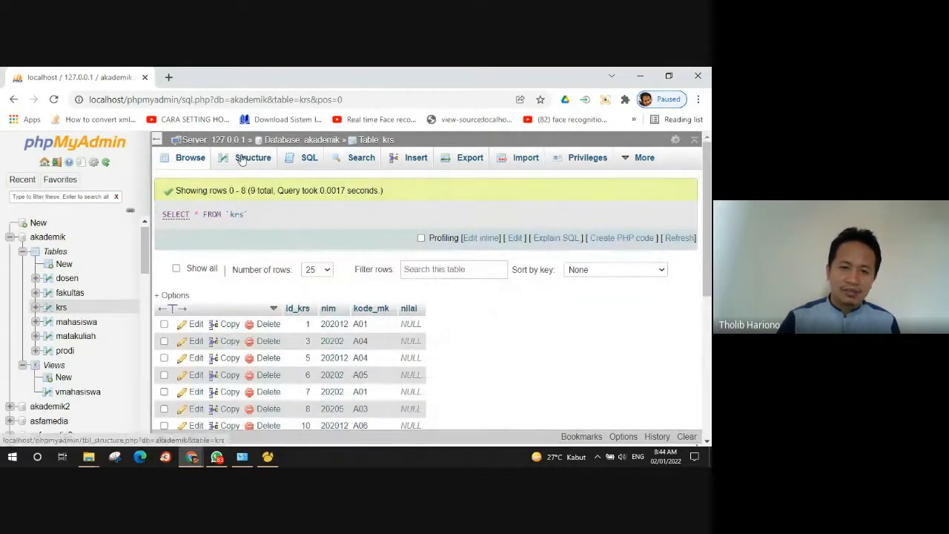
left_click(243, 159)
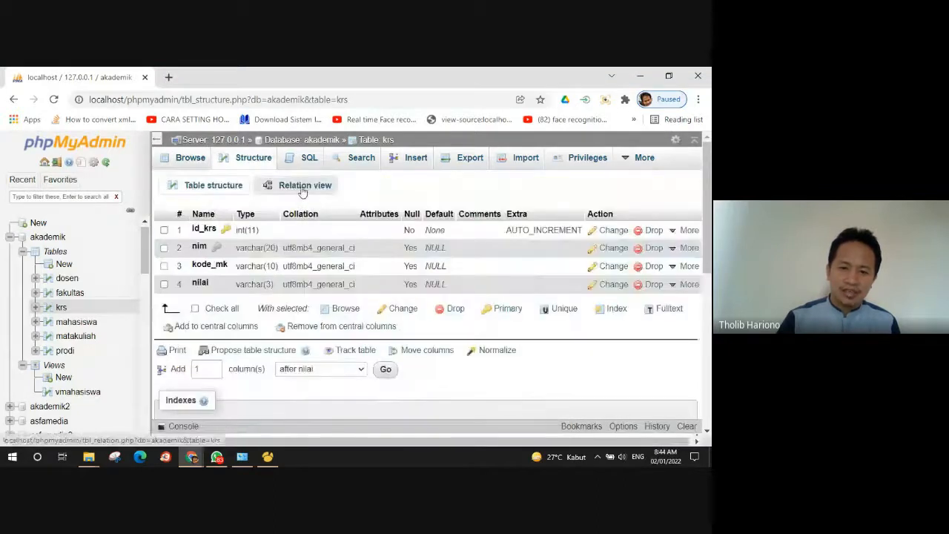
left_click(300, 186)
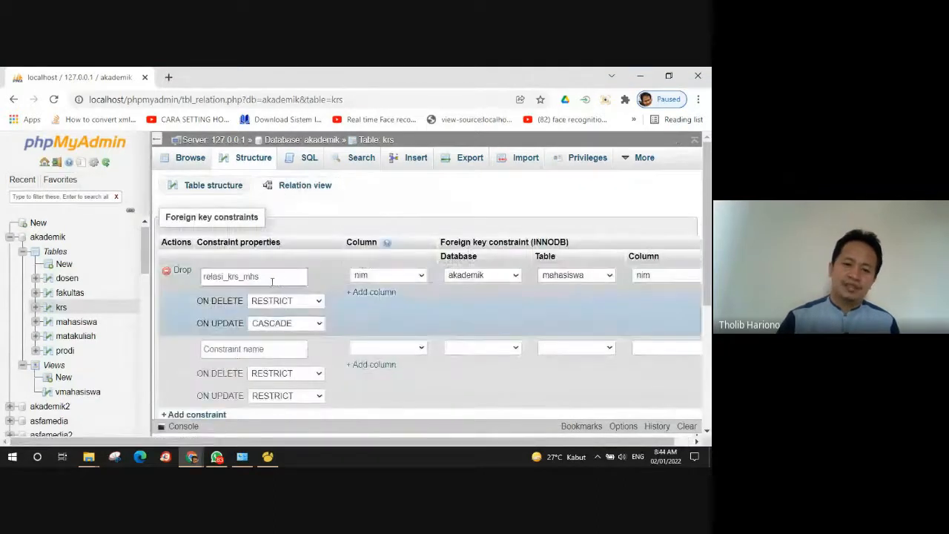
Step: Examine the krs foreign key constraint, highlighting its name relasi_krs_mhs and checking the referenced database, table and column
scroll(268, 280, "down", 3)
scroll(268, 280, "up", 1)
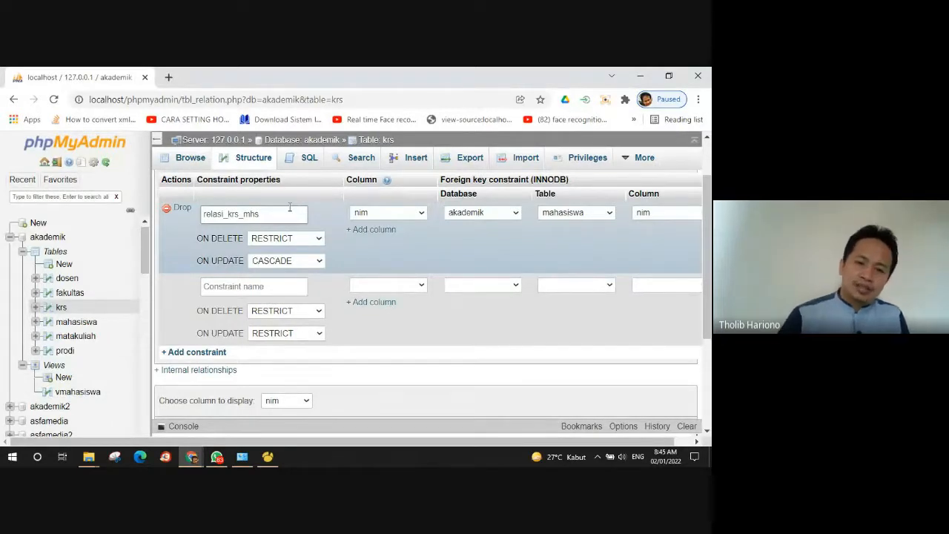
scroll(290, 207, "up", 1)
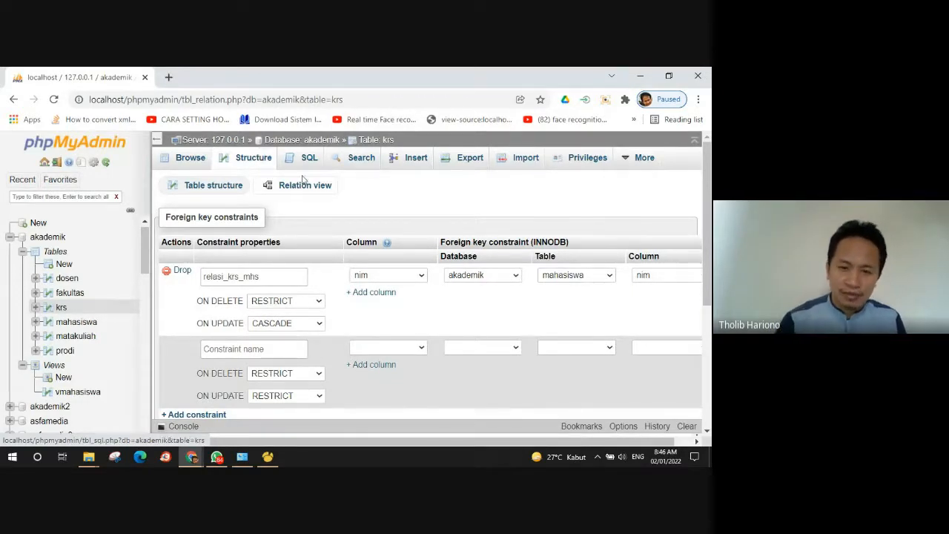
scroll(222, 272, "down", 1)
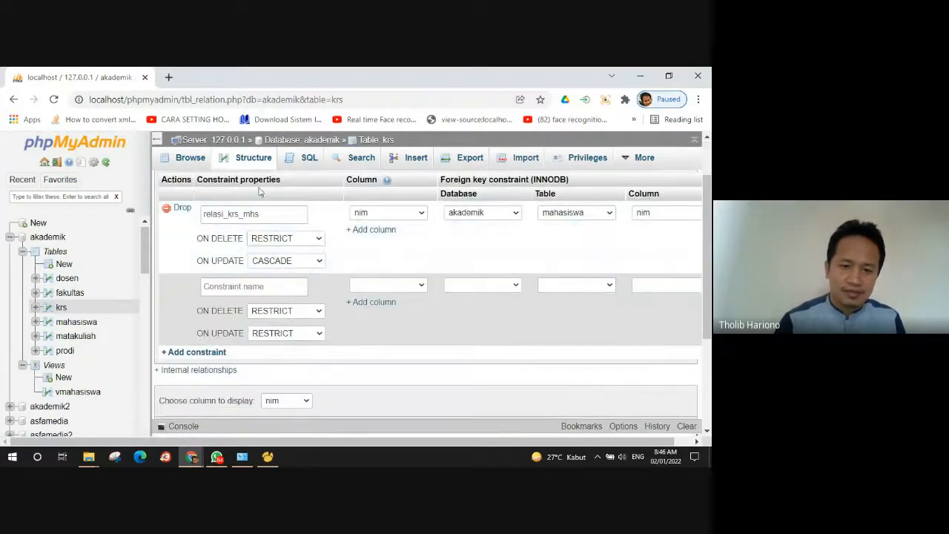
left_click(280, 215)
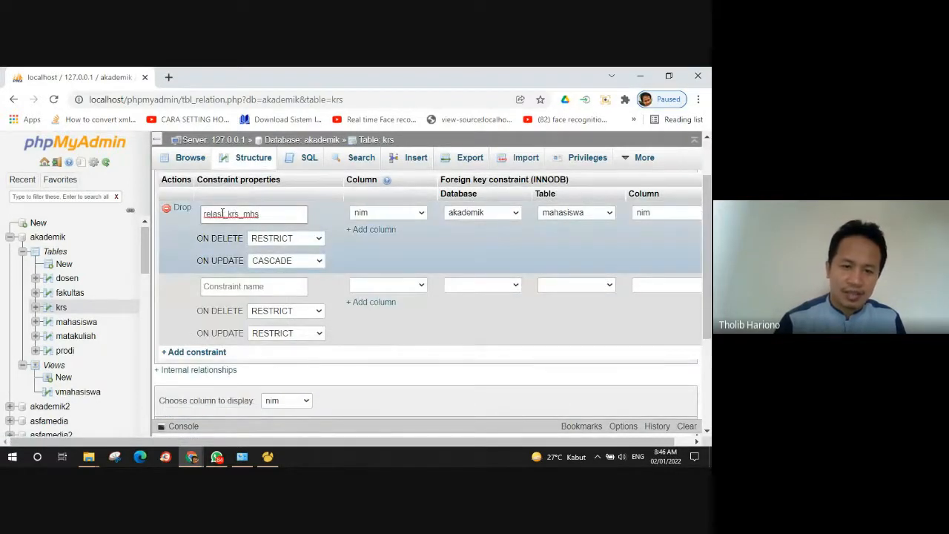
scroll(186, 273, "up", 1)
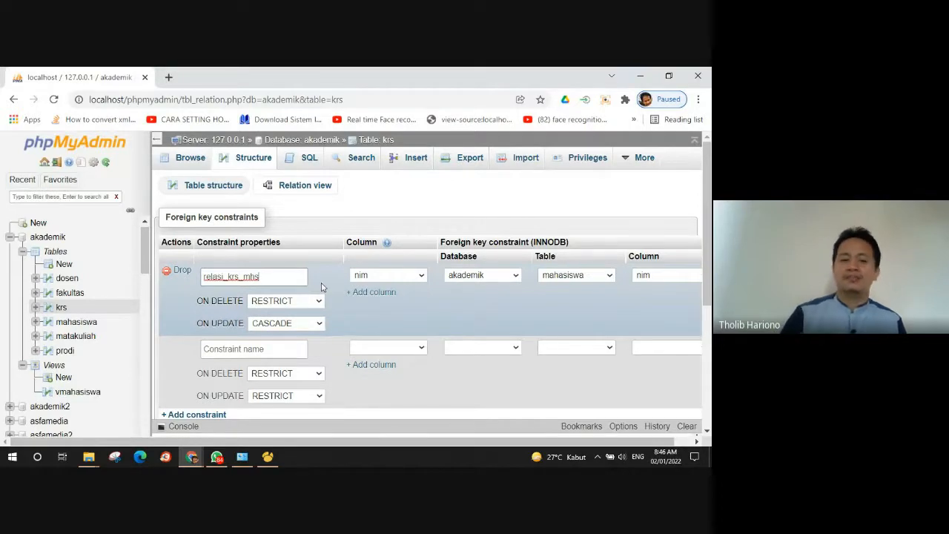
scroll(321, 287, "down", 1)
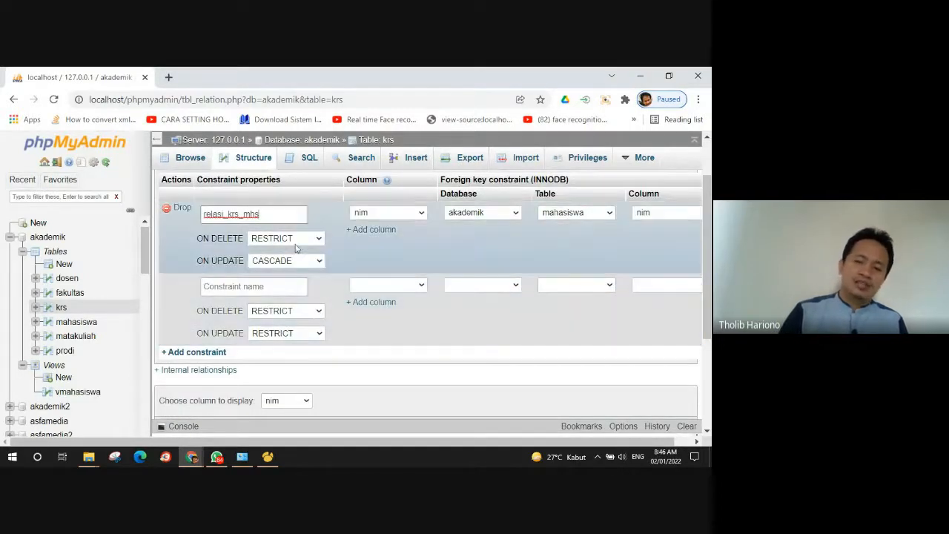
left_click_drag(203, 214, 269, 218)
left_click(297, 218)
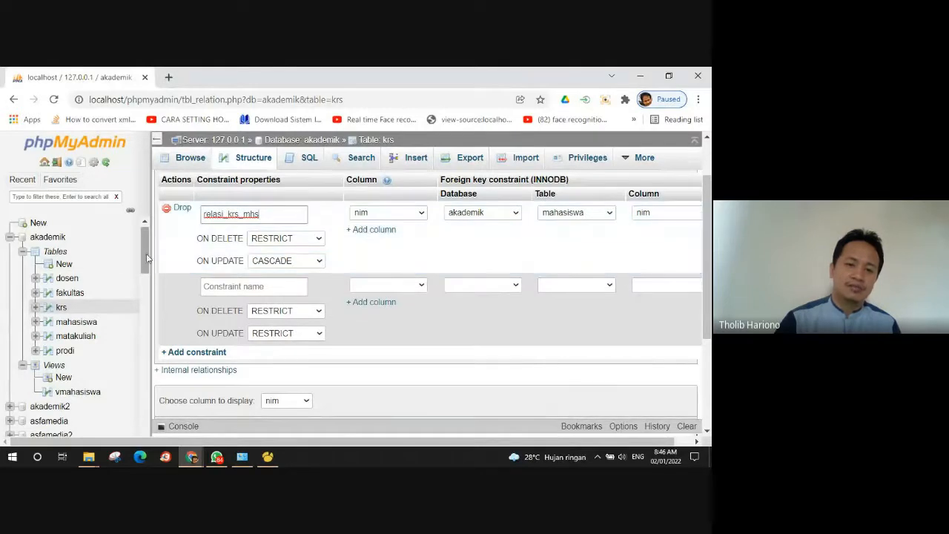
scroll(147, 271, "down", 2)
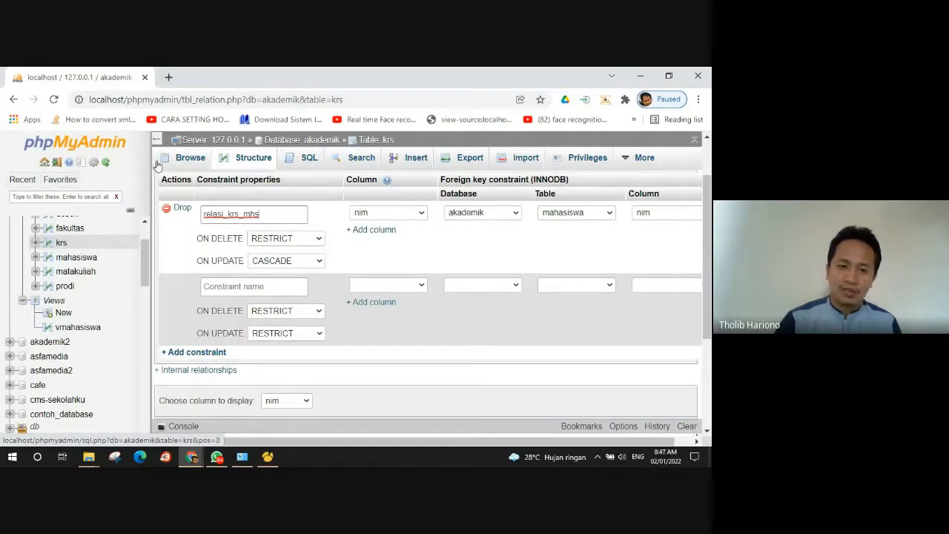
scroll(391, 276, "up", 2)
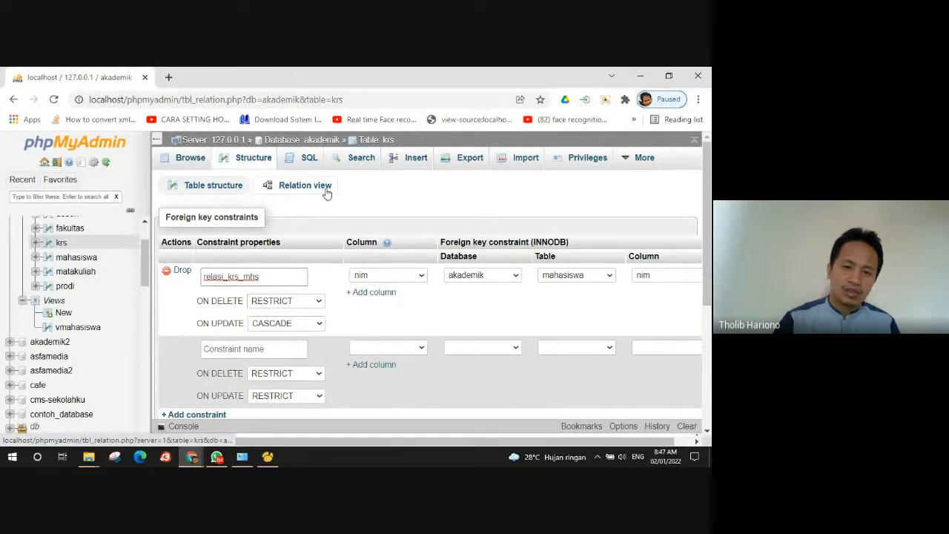
left_click(271, 269)
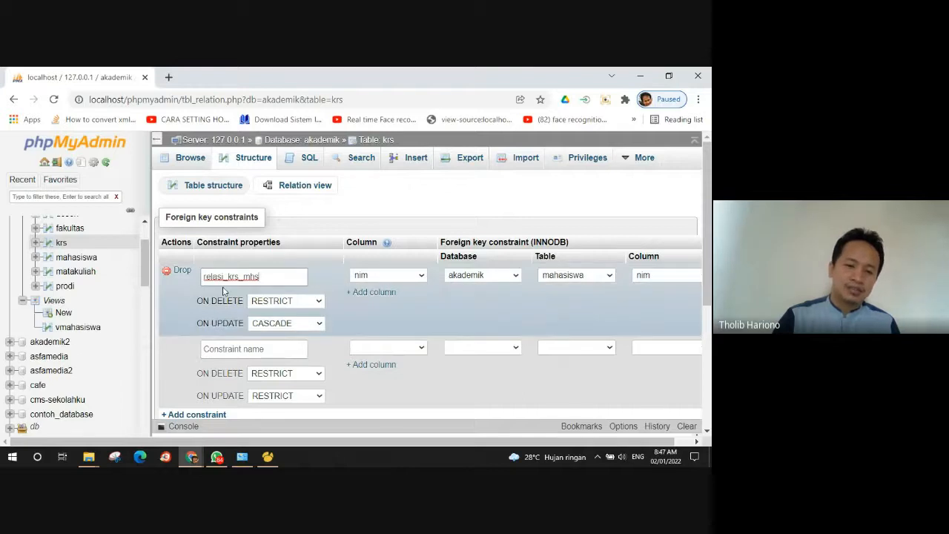
scroll(271, 289, "down", 2)
left_click_drag(270, 214, 204, 213)
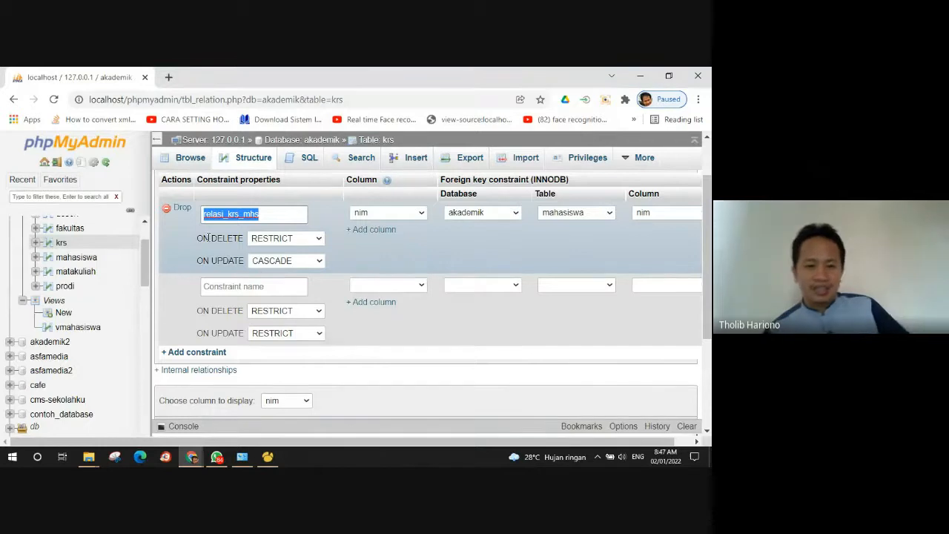
scroll(292, 241, "up", 1)
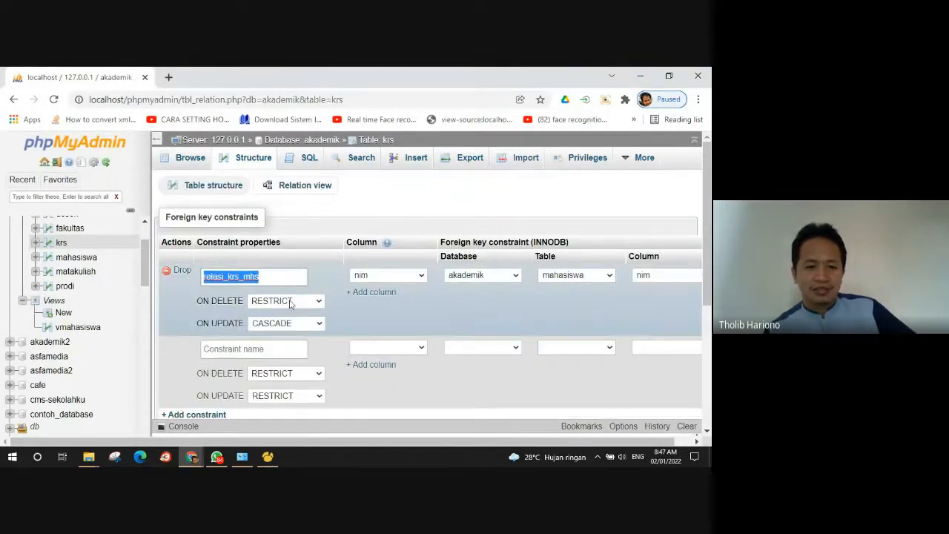
scroll(286, 256, "down", 1)
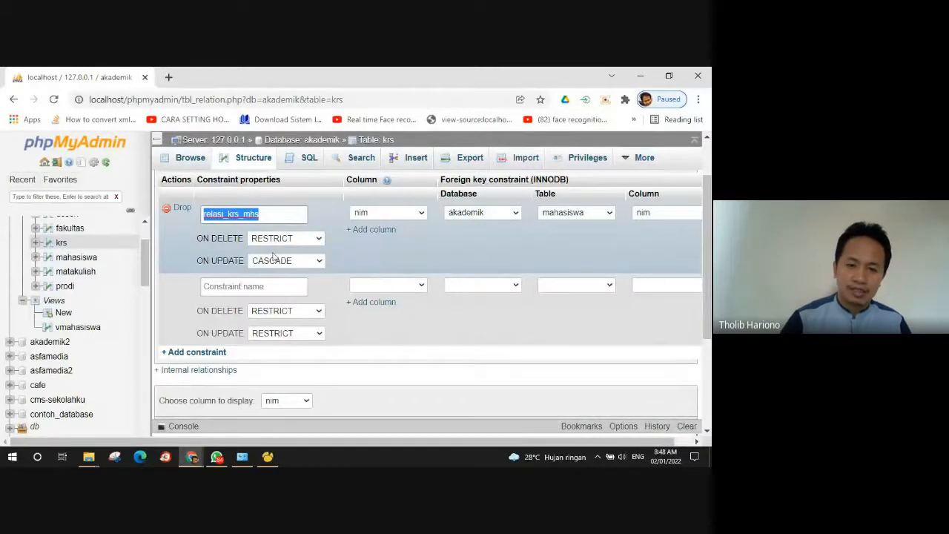
Step: Review the ON DELETE and ON UPDATE rules of relasi_krs_mhs, highlighting each one, and look over the remaining relation settings
left_click_drag(202, 238, 244, 236)
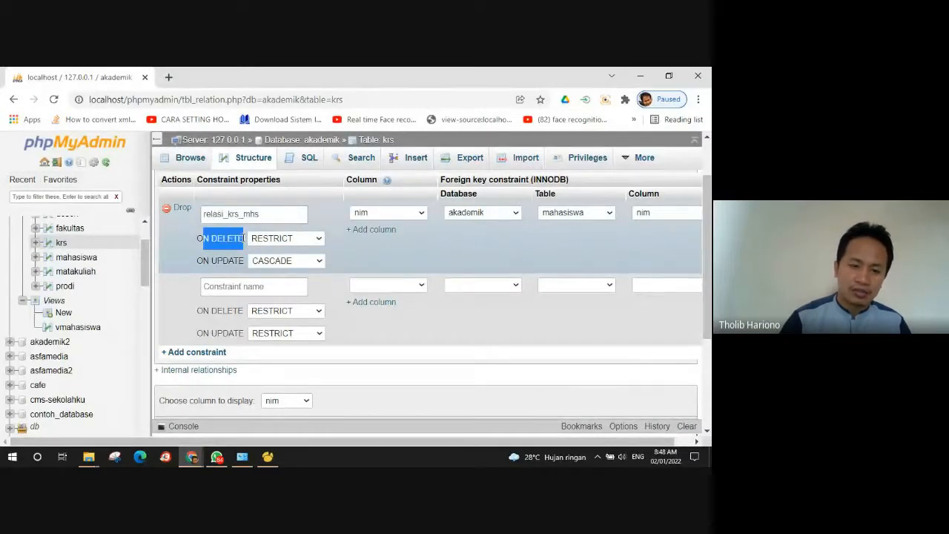
left_click(206, 250)
left_click_drag(199, 238, 243, 238)
triple_click(225, 259)
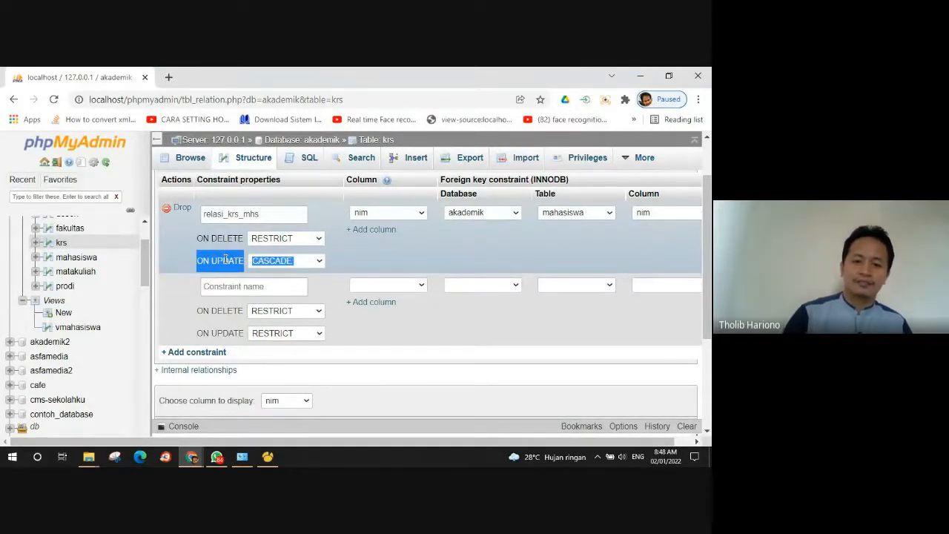
left_click(229, 269)
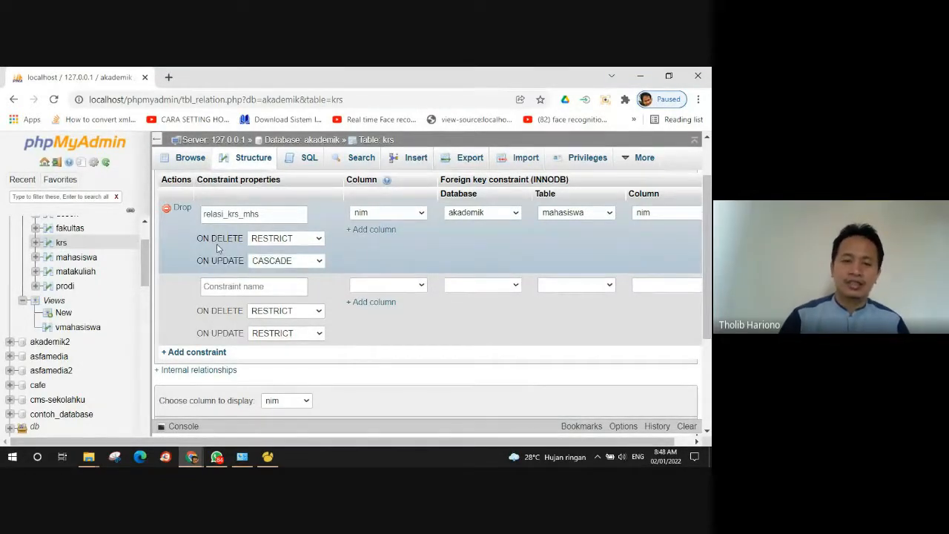
scroll(281, 271, "up", 1)
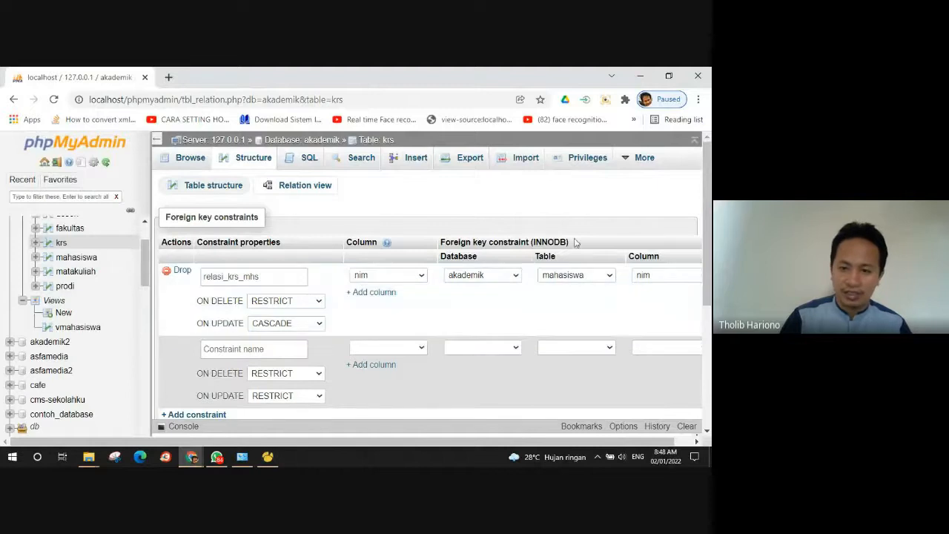
scroll(468, 264, "down", 1)
scroll(468, 262, "up", 1)
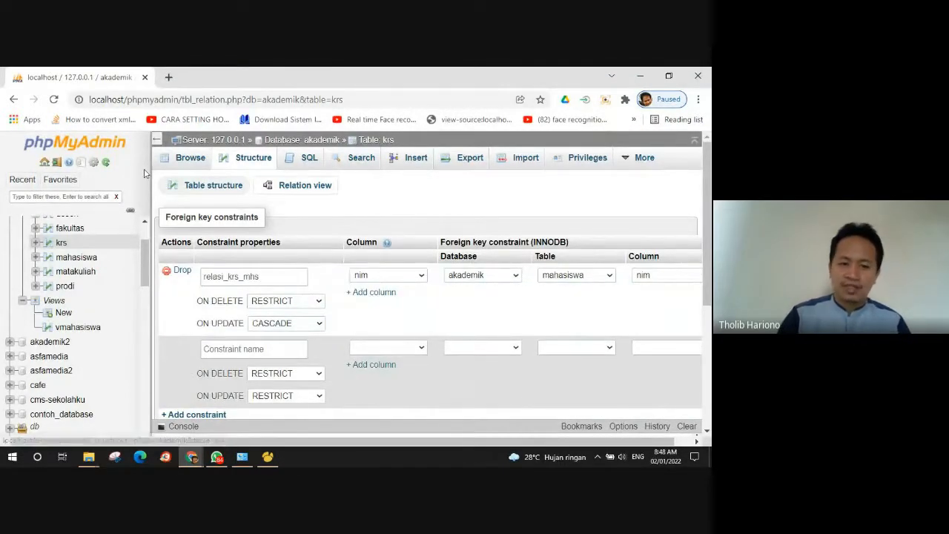
scroll(269, 269, "down", 2)
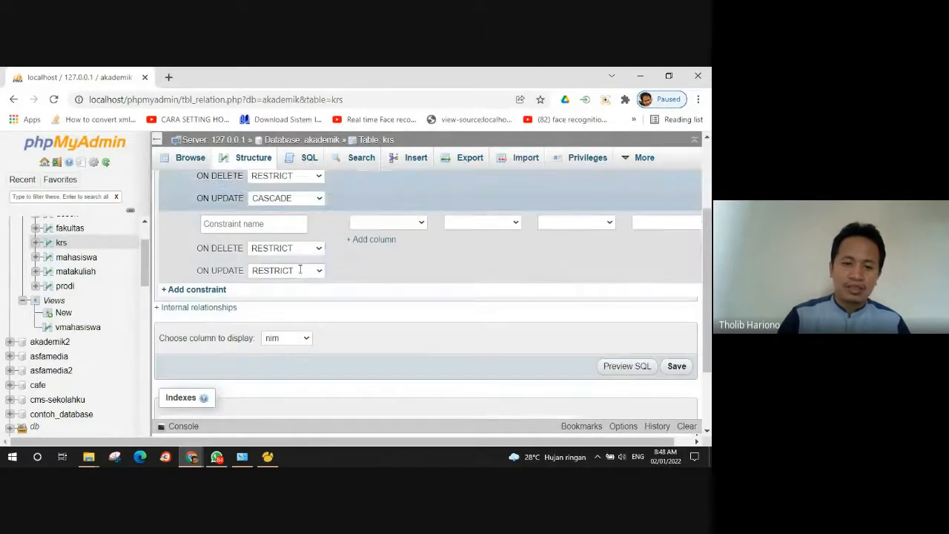
scroll(299, 270, "up", 2)
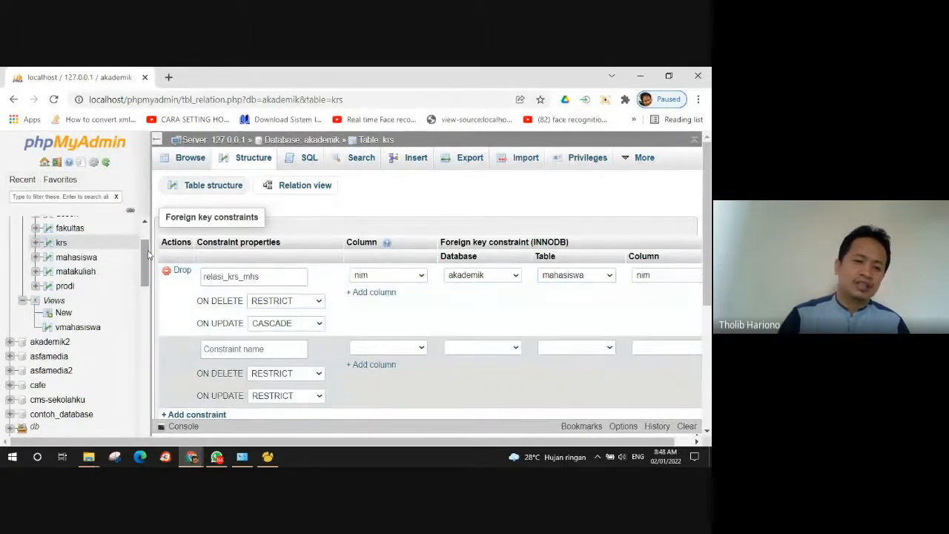
Step: Expand the sia database group in the navigation tree down to the list of tables in the sia database
left_click_drag(146, 259, 137, 390)
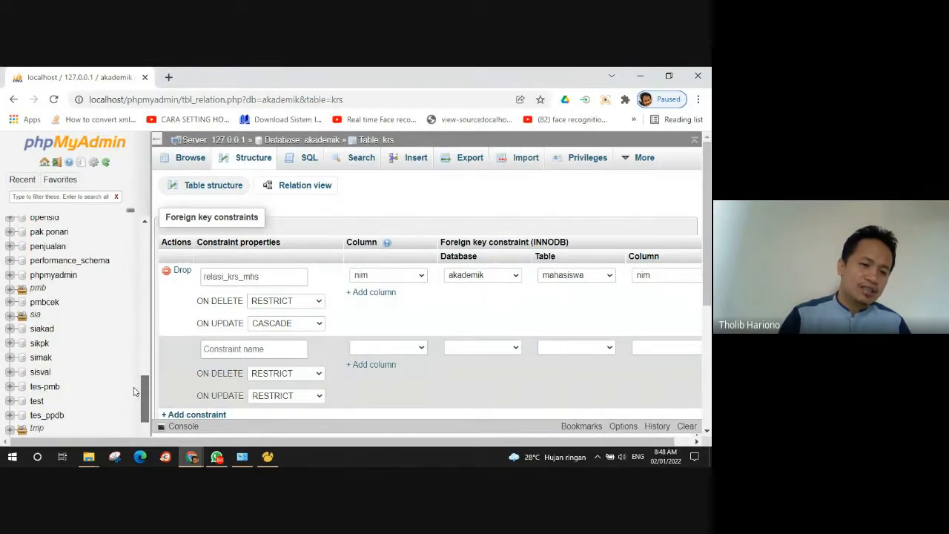
left_click(11, 315)
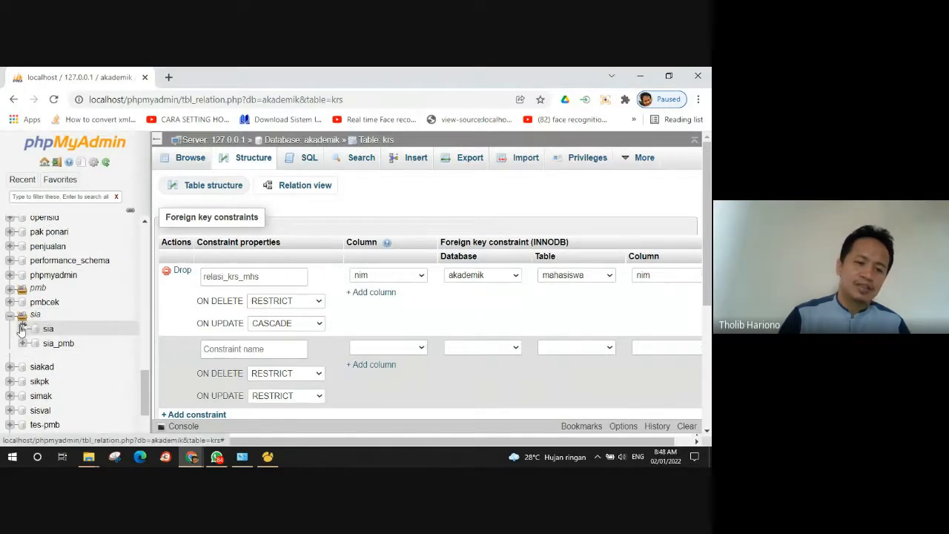
left_click(23, 329)
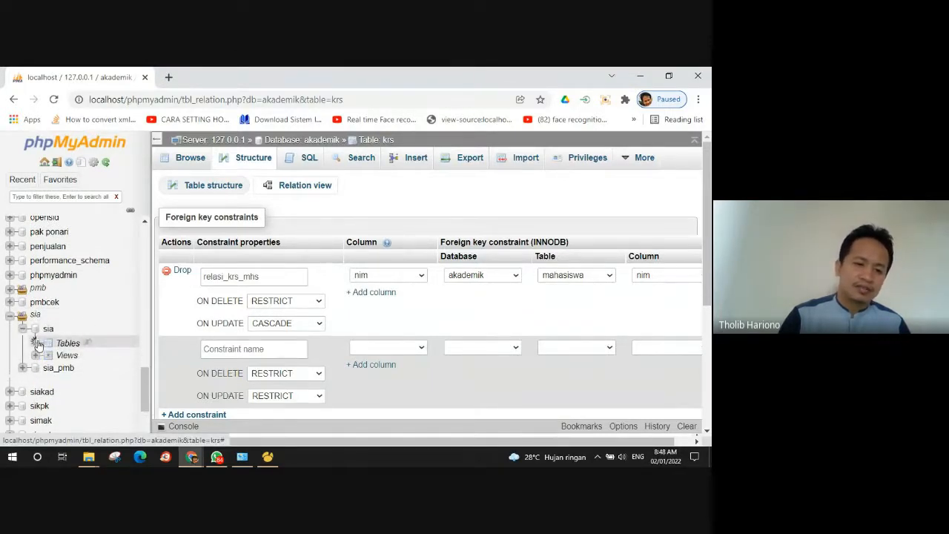
left_click(36, 344)
left_click_drag(141, 328, 128, 395)
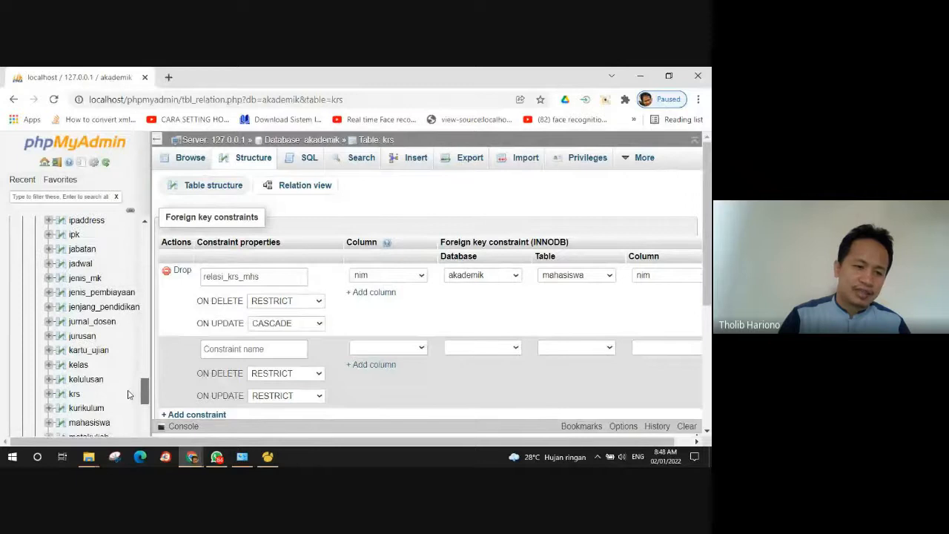
Step: Open the relation view of sia's krs table and review its foreign keys to matakuliah and mahasiswa with their delete and update rules
left_click(48, 394)
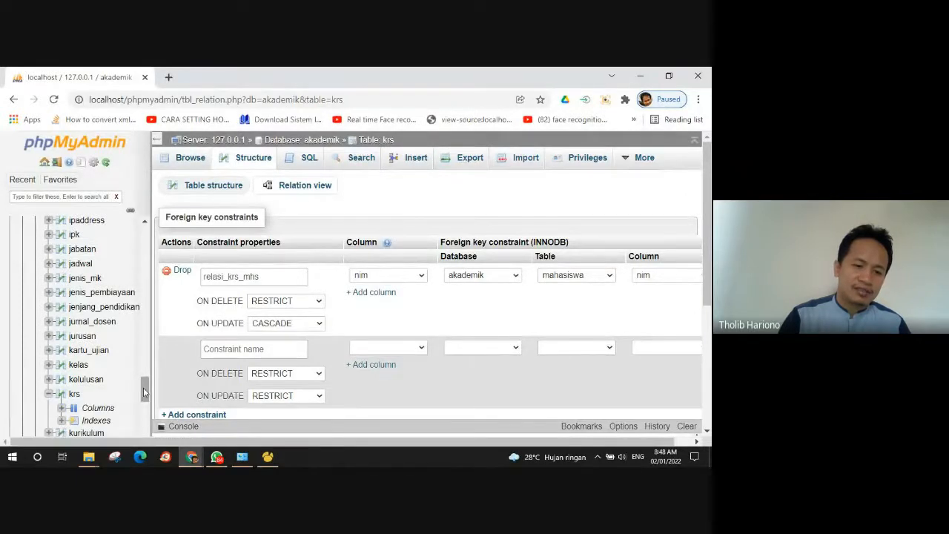
left_click(74, 393)
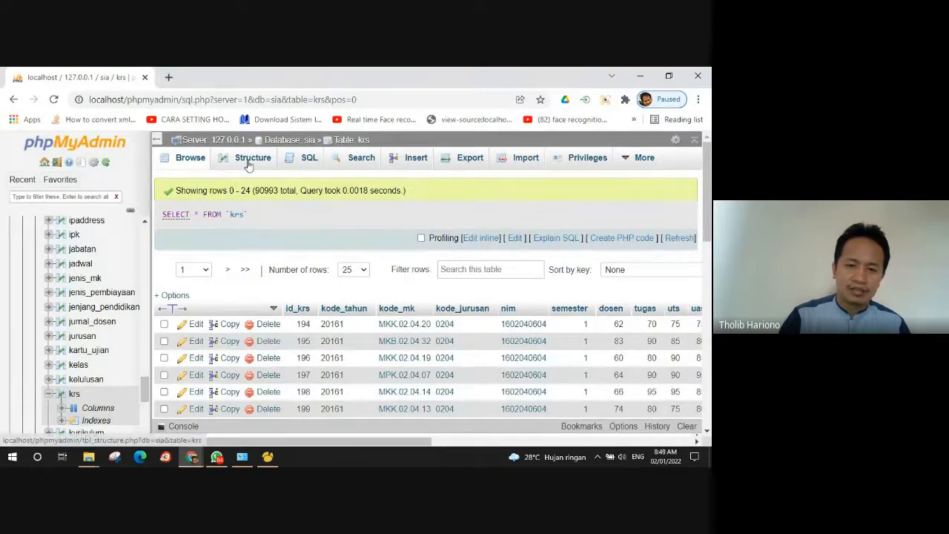
left_click(248, 164)
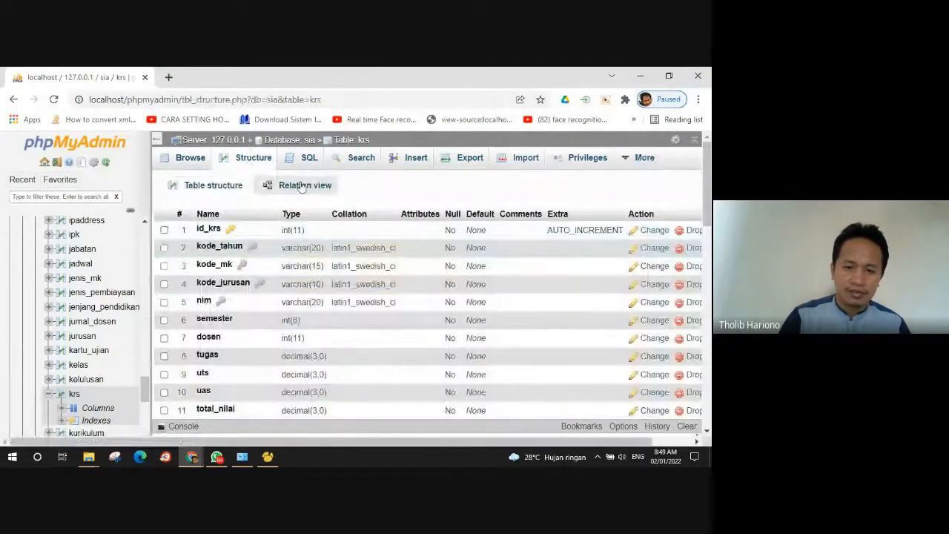
left_click(302, 186)
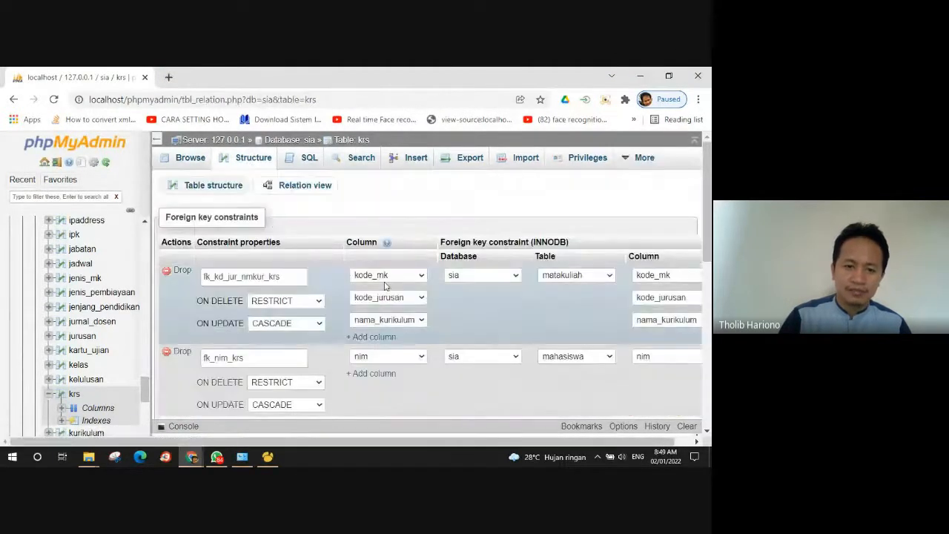
mouse_move(708, 215)
left_mouse_down()
mouse_move(710, 272)
mouse_move(702, 232)
left_mouse_up()
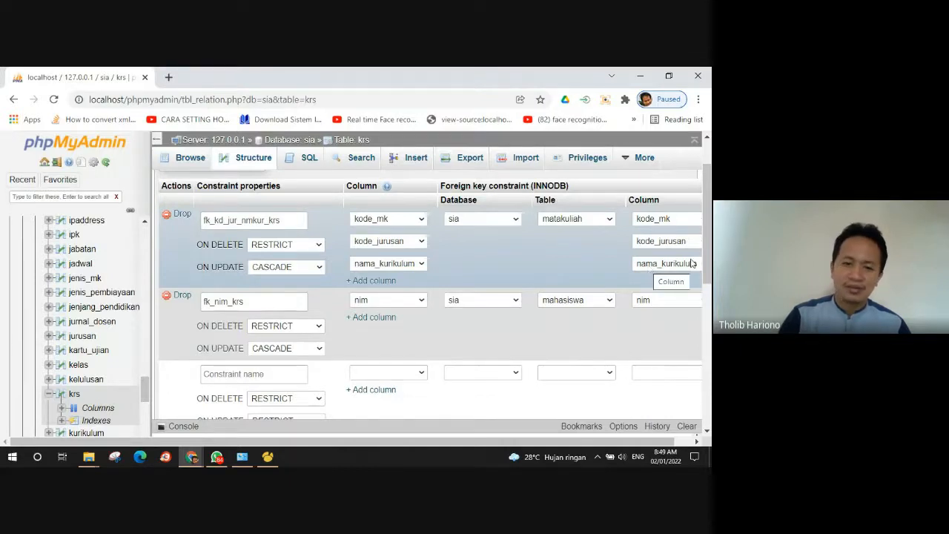
scroll(696, 274, "down", 2)
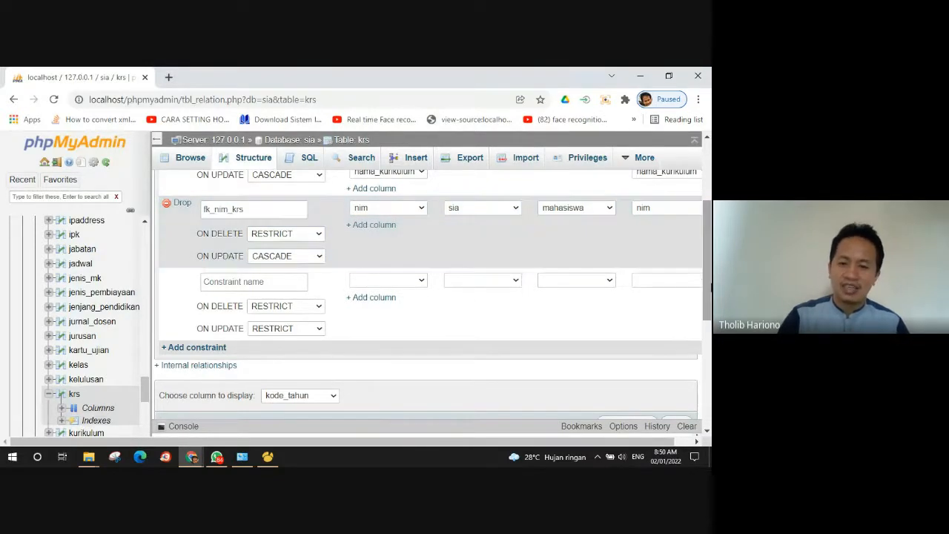
left_click_drag(710, 286, 709, 256)
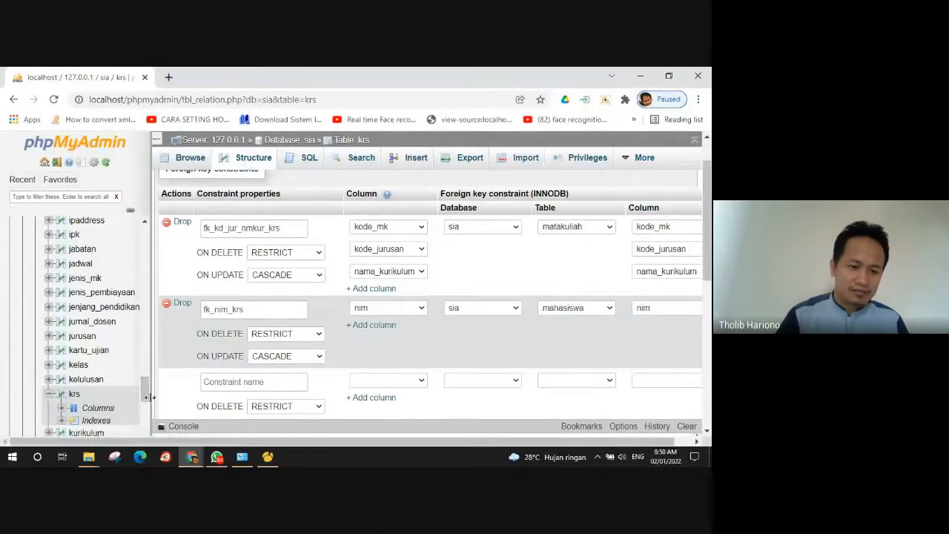
Step: Open the relation view of sia's dosen table and check its foreign key constraints and indexes
mouse_move(145, 395)
left_mouse_down()
mouse_move(144, 407)
mouse_move(143, 392)
left_mouse_up()
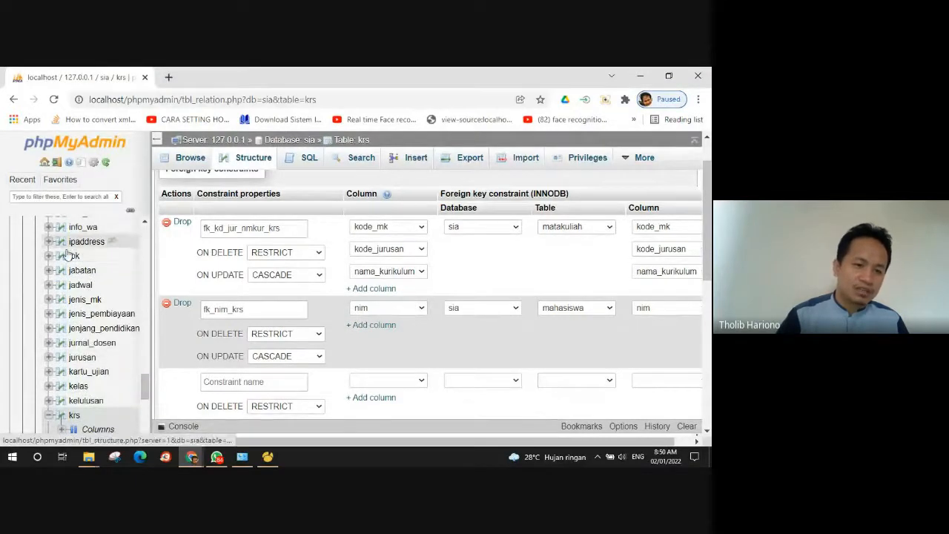
mouse_move(145, 383)
left_mouse_down()
mouse_move(148, 401)
mouse_move(145, 368)
left_mouse_up()
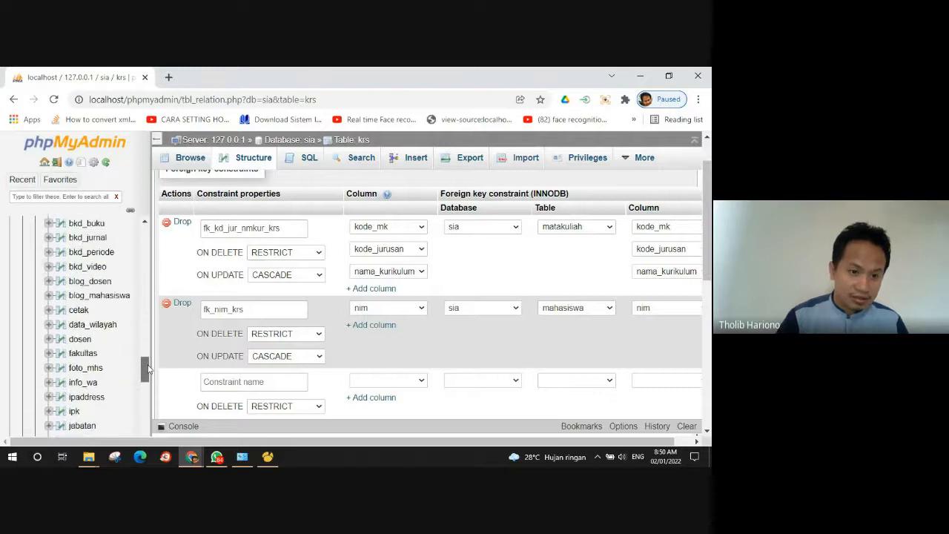
left_click(47, 340)
left_click(81, 340)
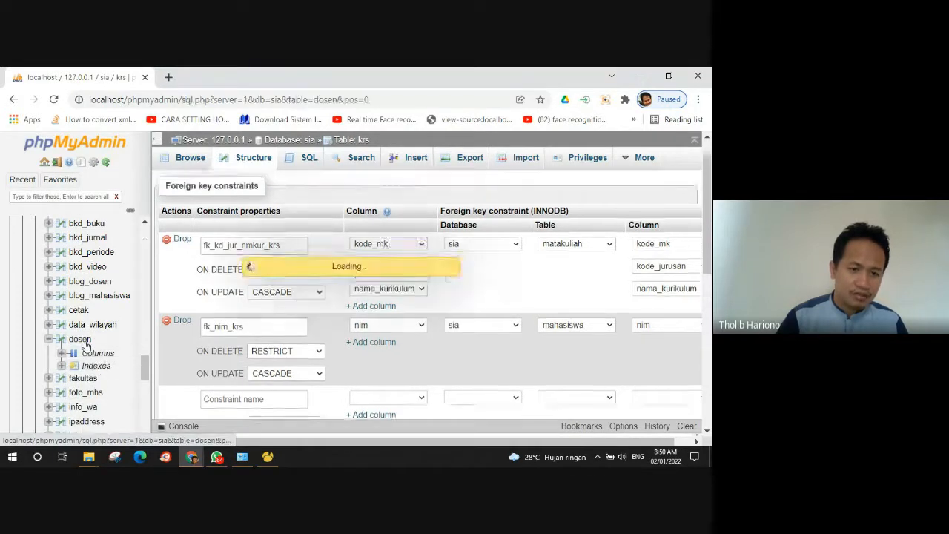
left_click(245, 158)
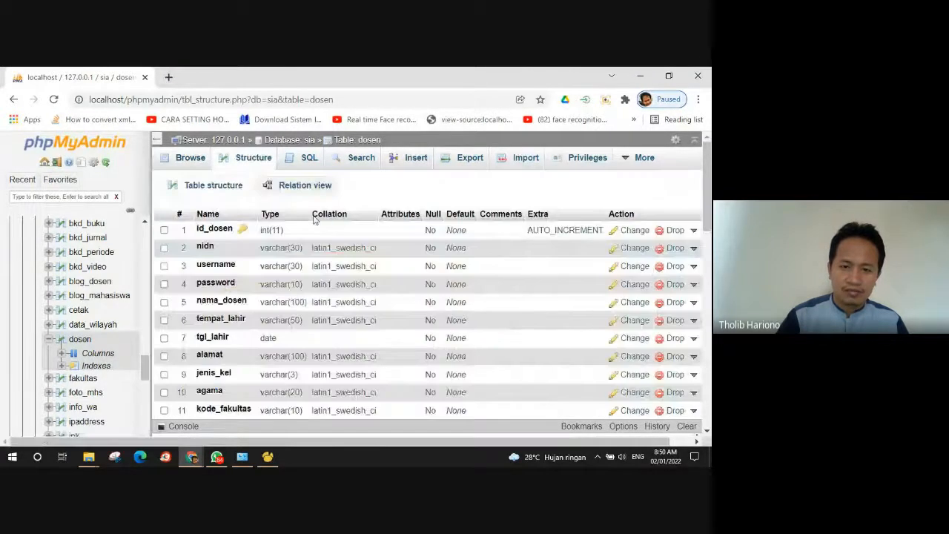
left_click(310, 185)
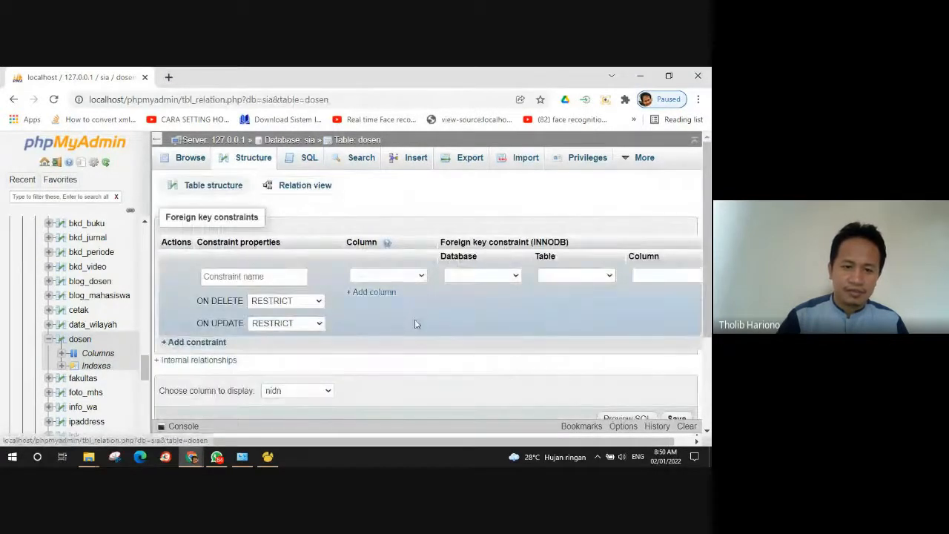
scroll(415, 323, "down", 3)
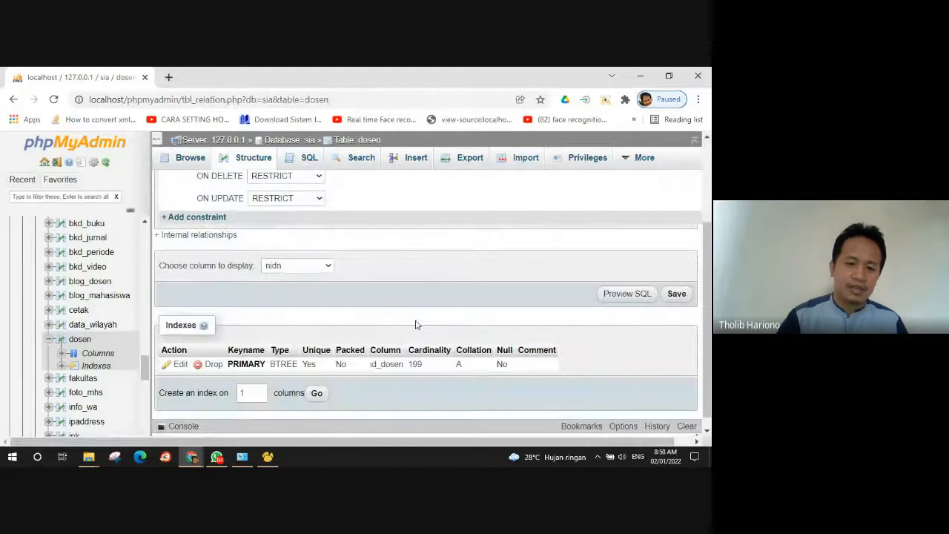
Step: Collapse the dosen and krs entries in the tree and open the relation view of sia's mahasiswa table
left_click(49, 341)
scroll(126, 351, "down", 2)
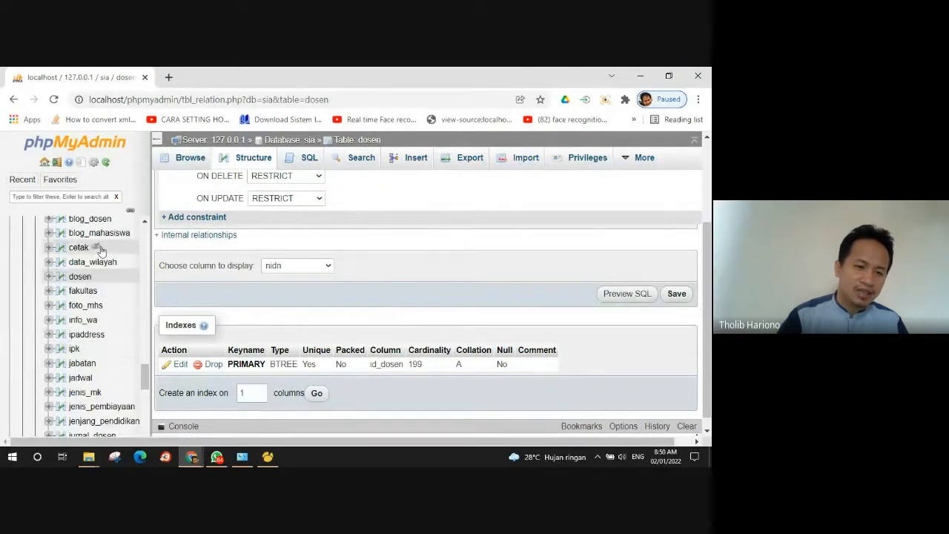
scroll(100, 275, "down", 6)
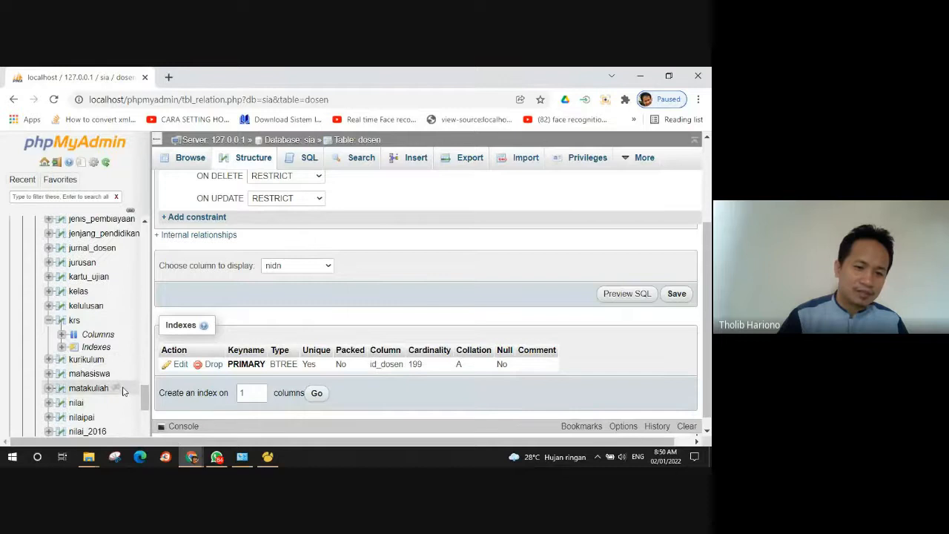
left_click(48, 320)
left_click(86, 352)
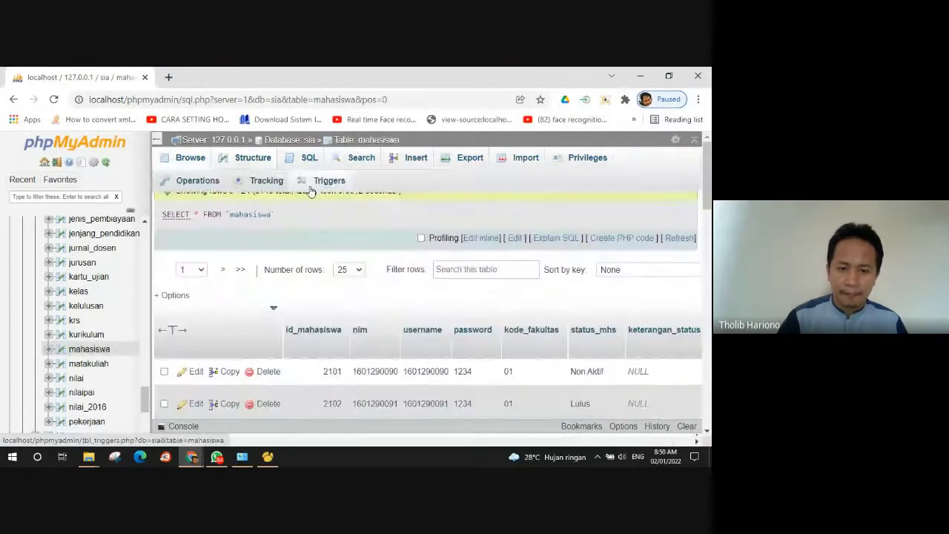
left_click(250, 165)
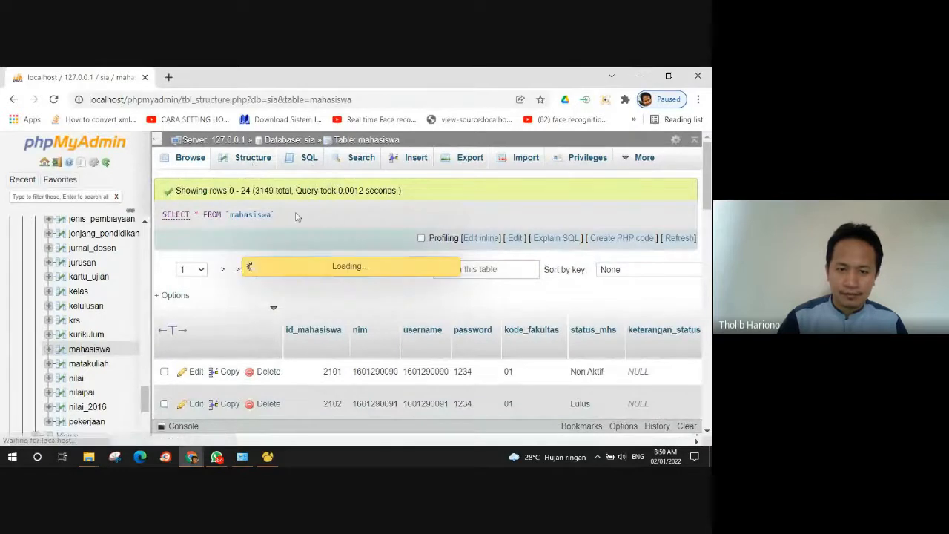
left_click(304, 185)
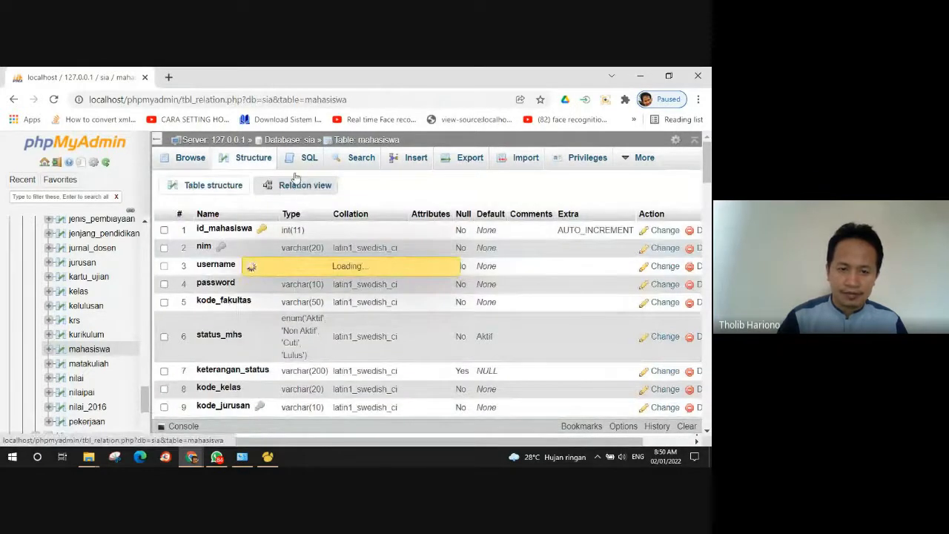
Step: Review the mahasiswa table's constraints fk_kd_jur_mhs and fk_nama_kur_mhs, including their referenced tables and delete and update rules
scroll(327, 322, "down", 2)
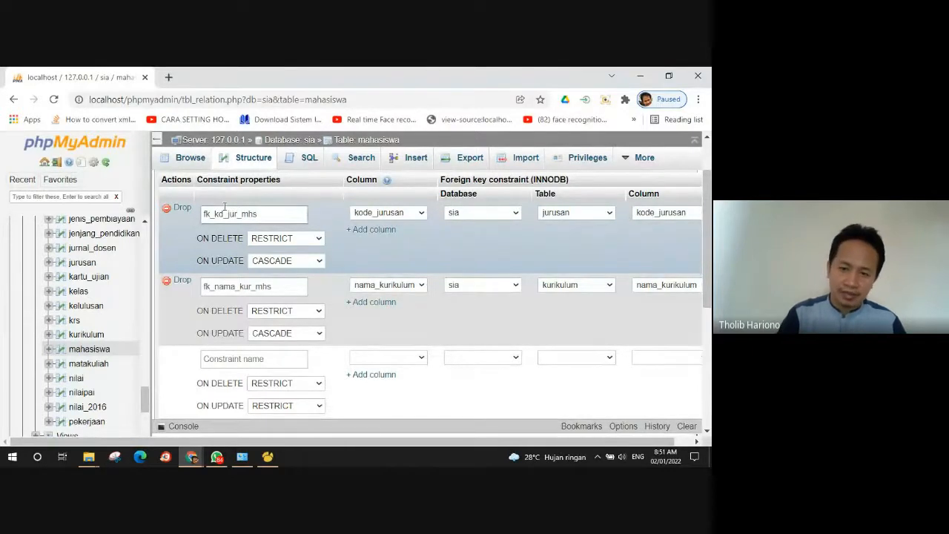
scroll(342, 292, "down", 1)
scroll(344, 289, "up", 1)
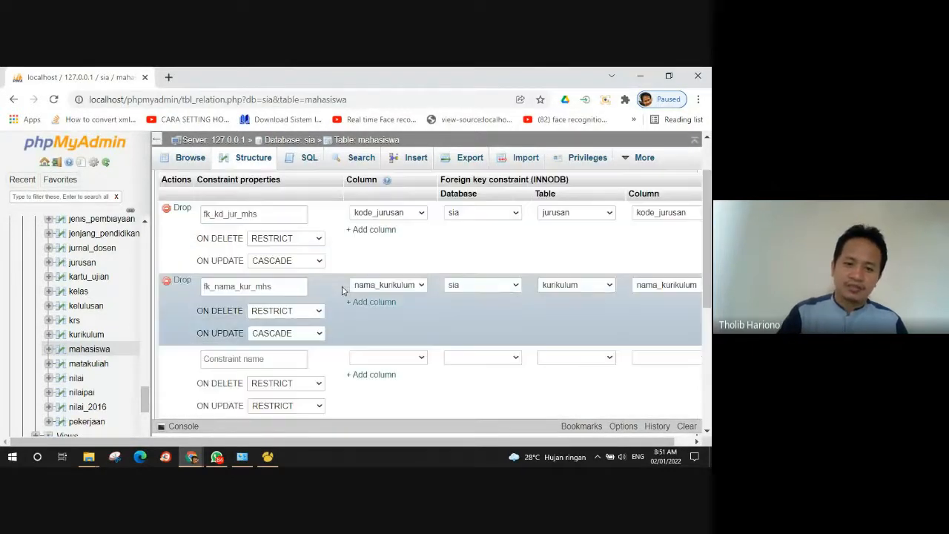
scroll(600, 303, "up", 1)
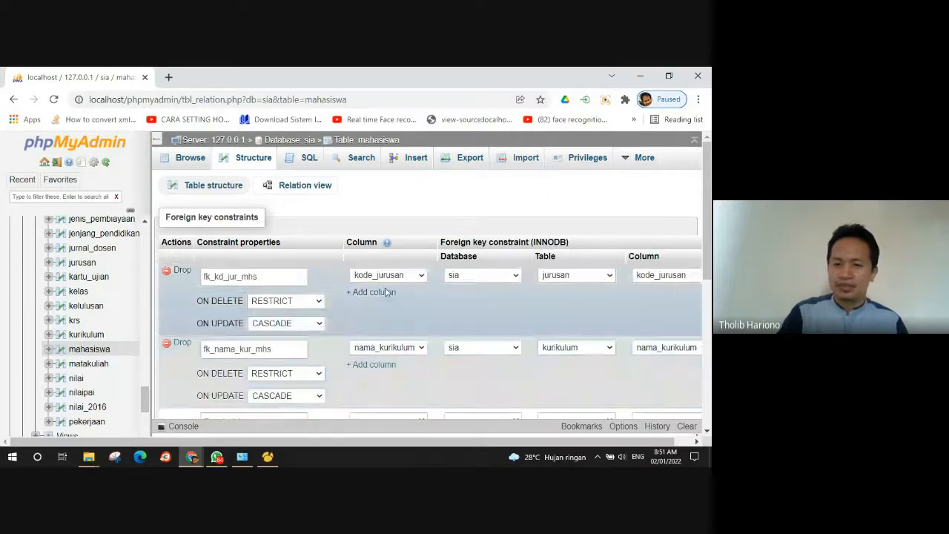
Step: Collapse the sia group in the navigation tree and return to the structure overview of the akademik database
scroll(109, 359, "up", 1)
scroll(110, 361, "up", 5)
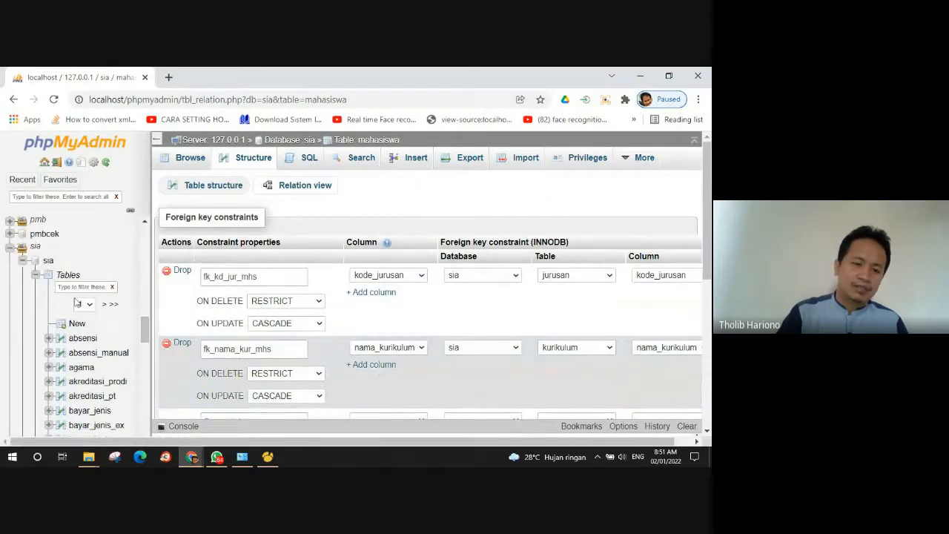
left_click(8, 250)
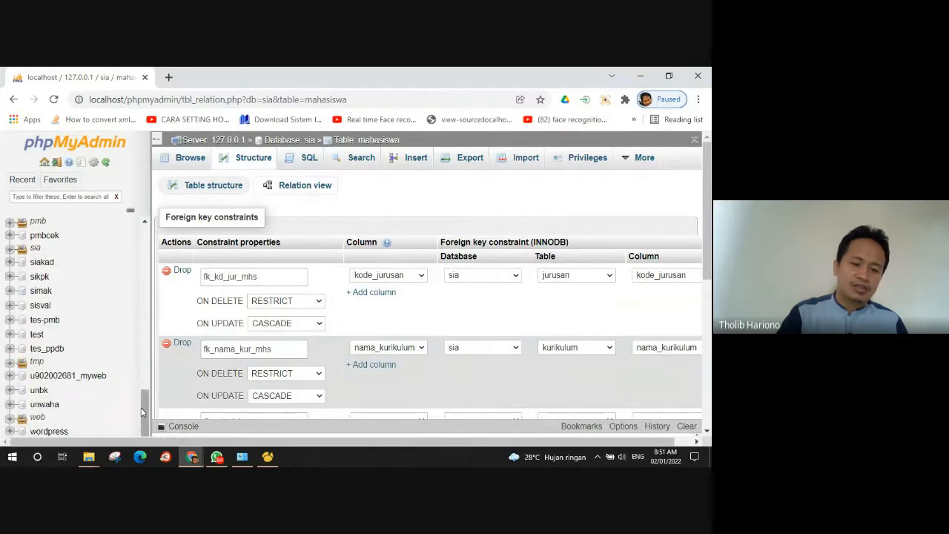
left_click_drag(142, 407, 148, 222)
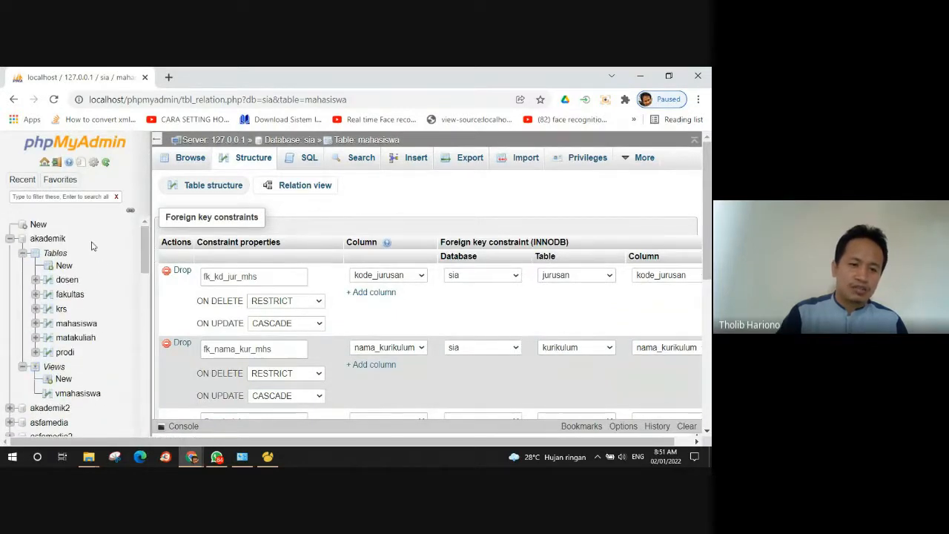
left_click(44, 238)
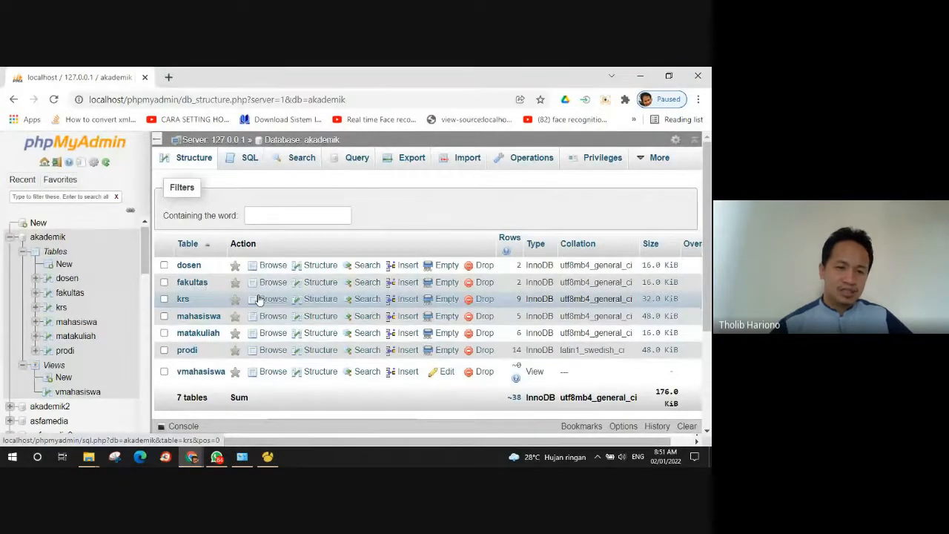
Step: Collapse akademik's Tables and Views branches and list only the database's tables, without its views
left_click(23, 254)
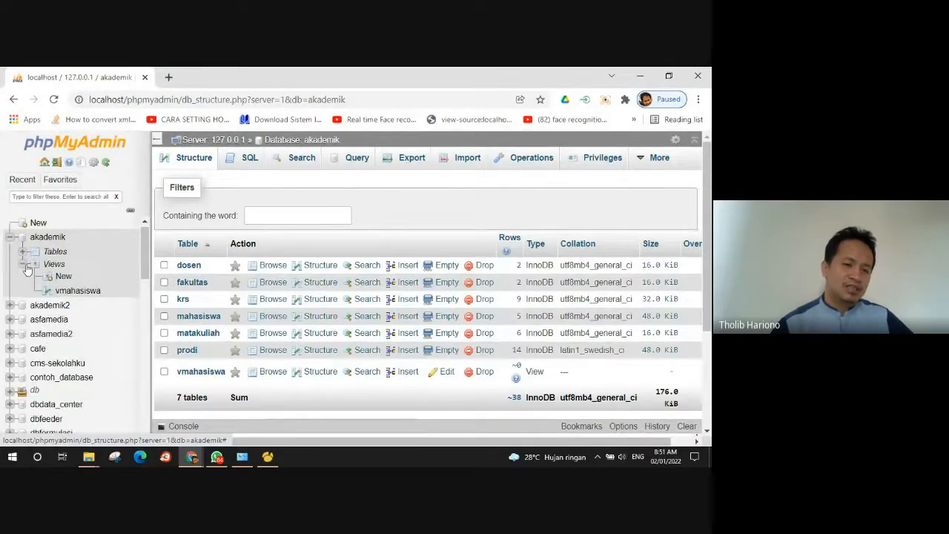
left_click(24, 265)
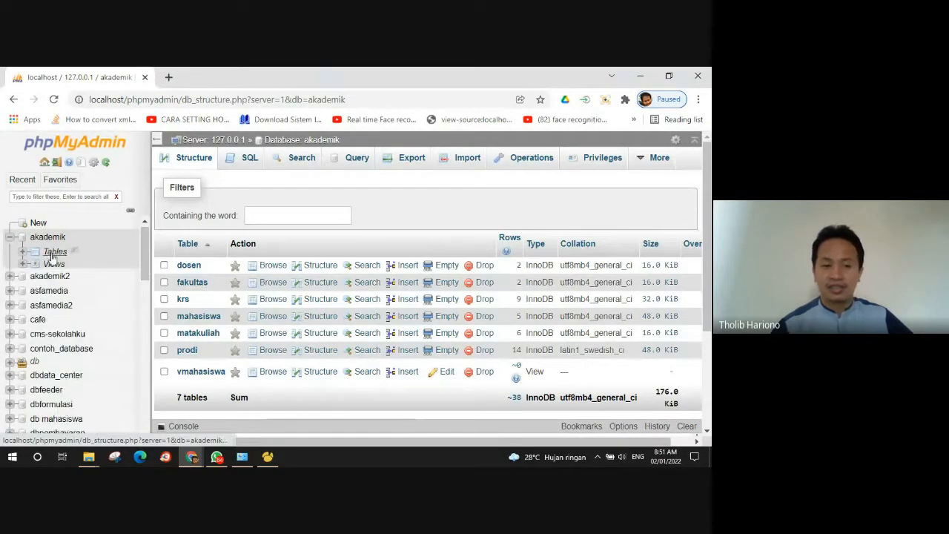
left_click(54, 253)
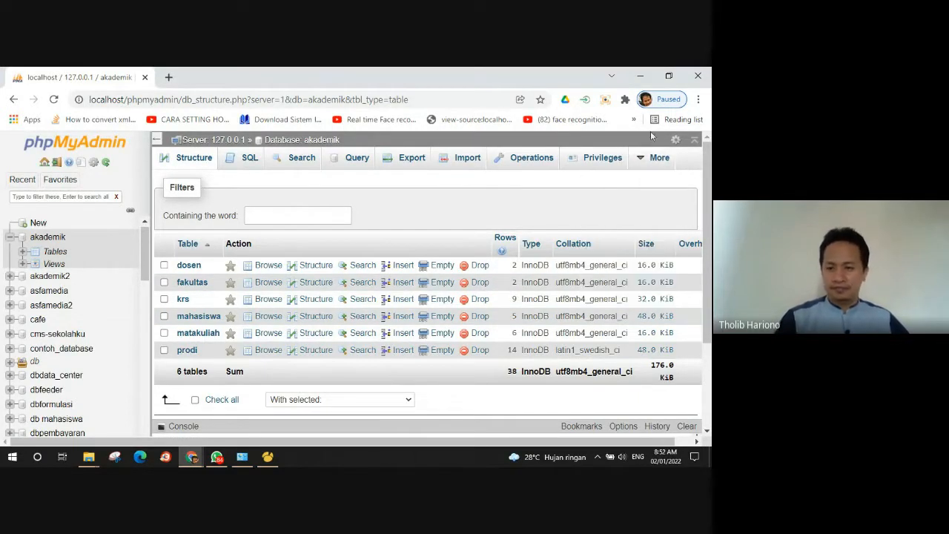
Step: From akademik's table list, open the structure of the dosen table
mouse_move(642, 155)
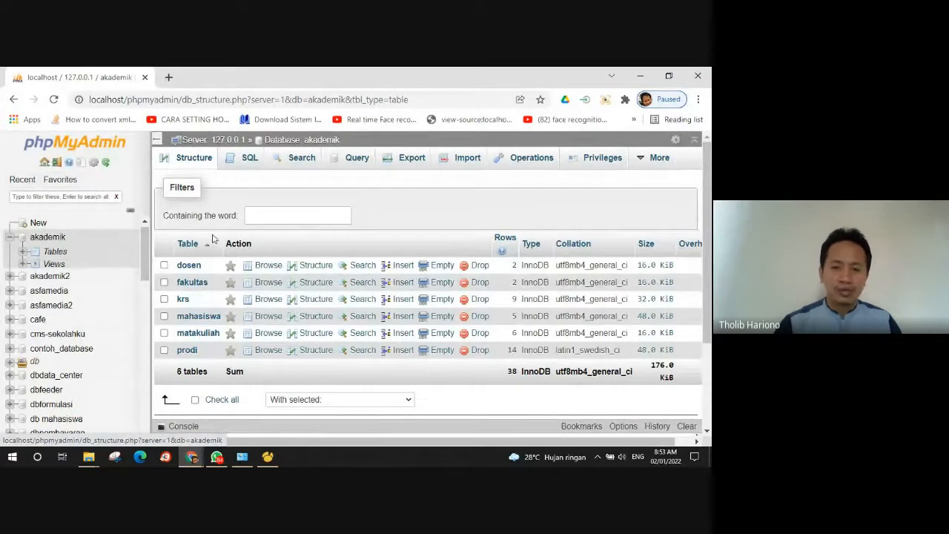
left_click(54, 251)
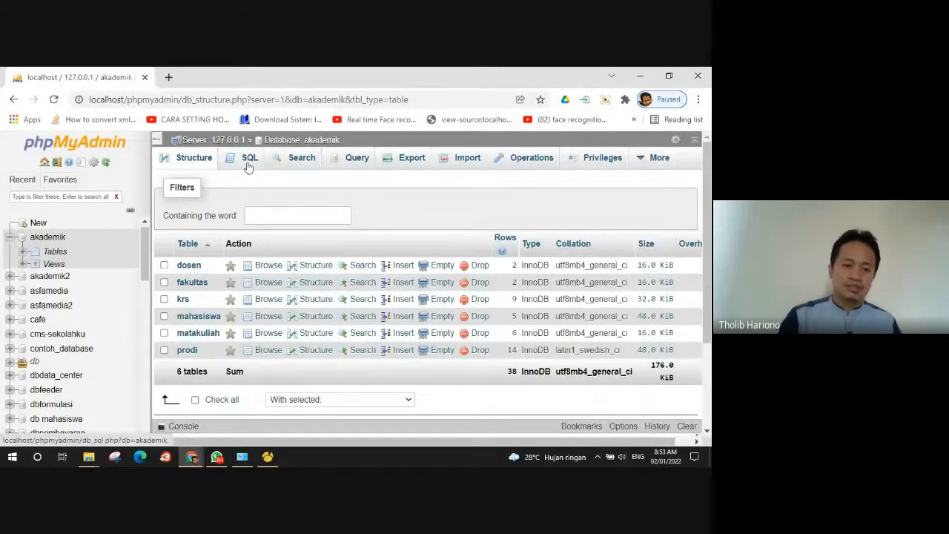
left_click(310, 266)
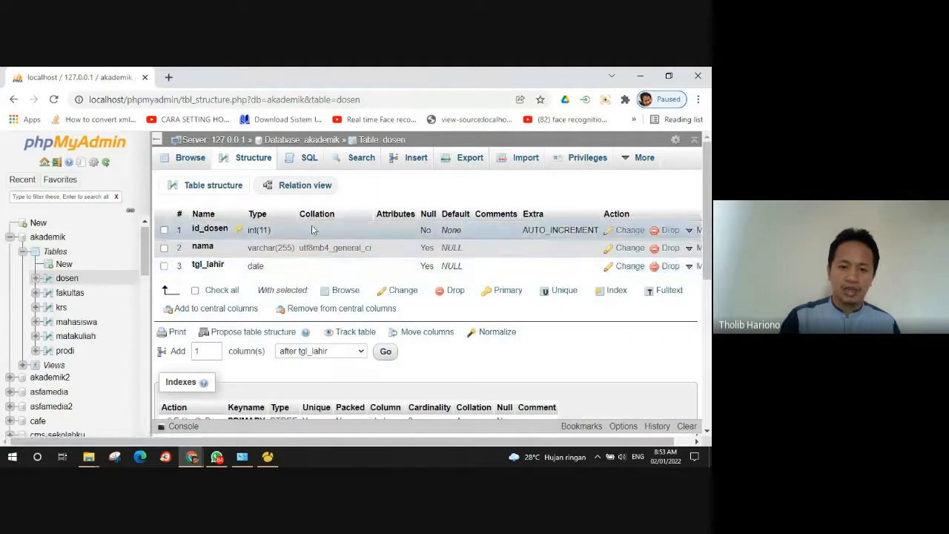
Step: Browse the rows of the dosen table, and return to akademik's table list
left_click(186, 158)
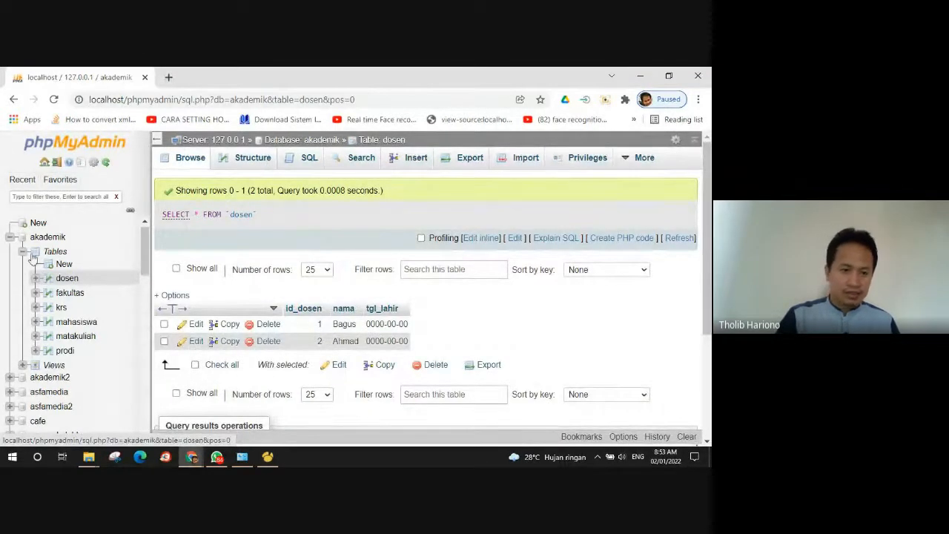
left_click(55, 251)
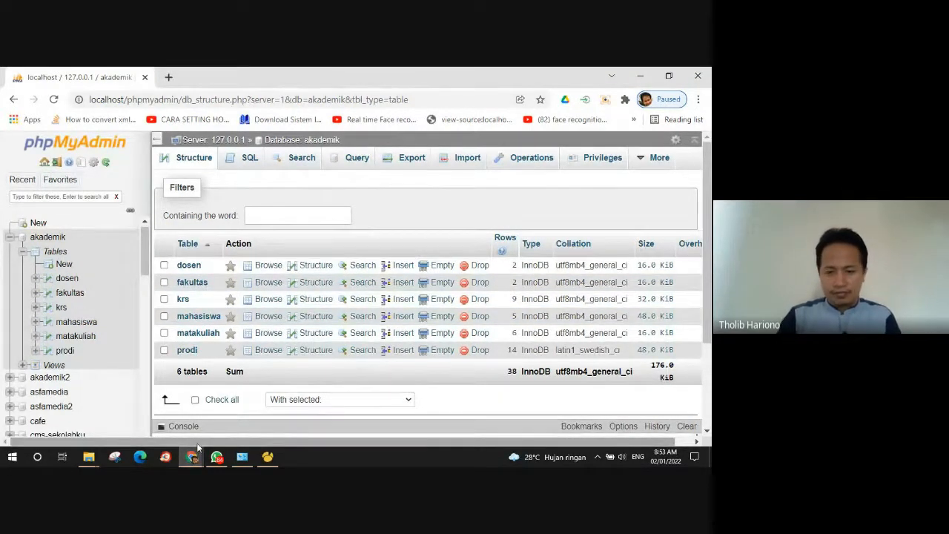
Step: Switch to the Google Meet call to check its participants, and return to akademik's table list in phpMyAdmin
left_click(196, 456)
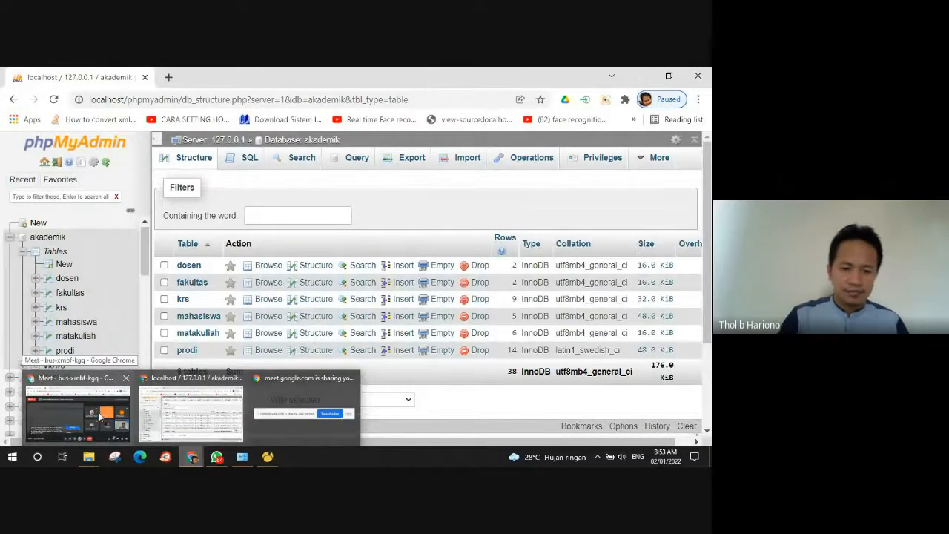
left_click(78, 412)
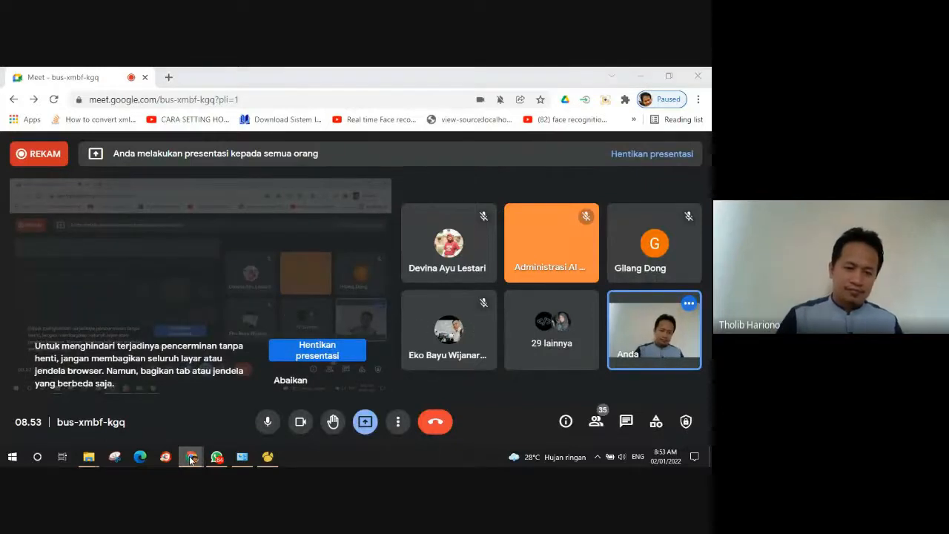
mouse_move(183, 463)
left_click(187, 419)
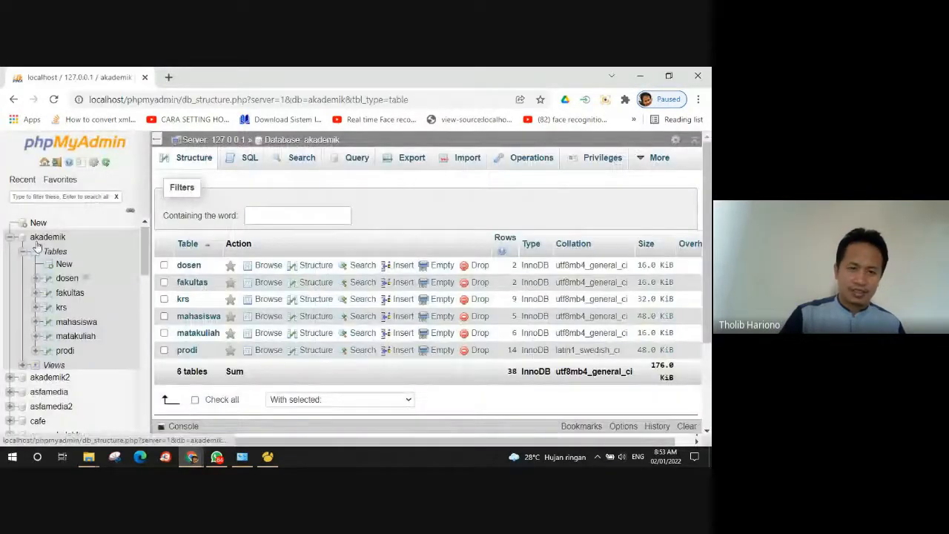
Step: Open elearning.unwaha.ac.id in a new browser tab and log in with the saved username and password
left_click(169, 77)
type("elearning")
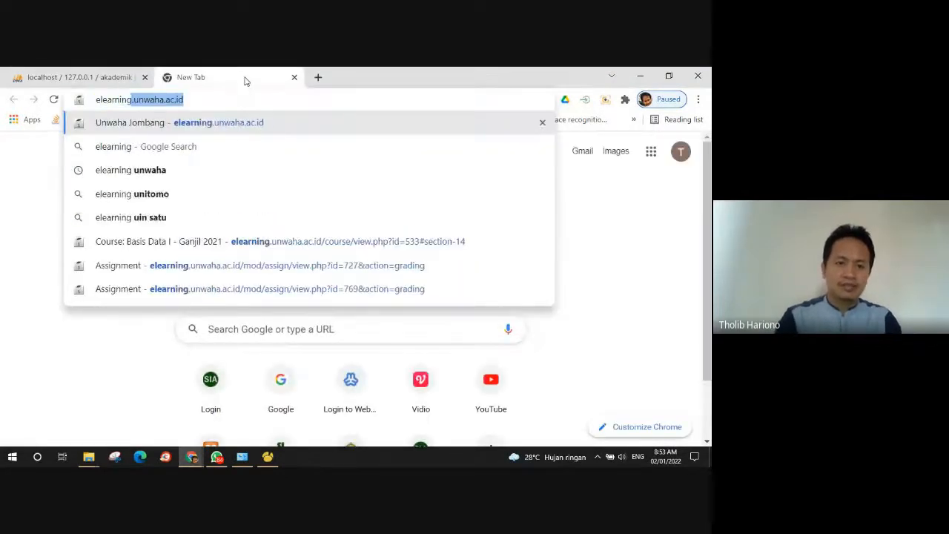
key("Return")
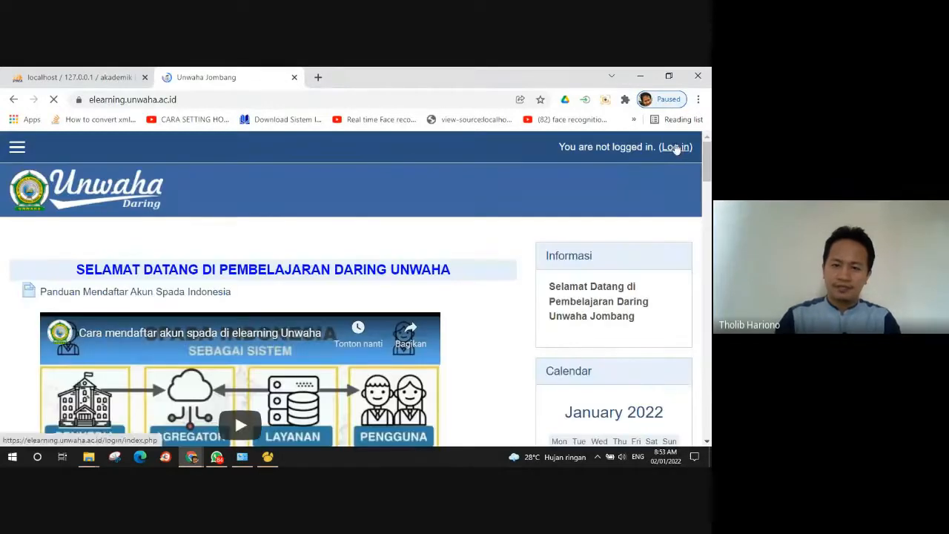
left_click(675, 147)
left_click(211, 350)
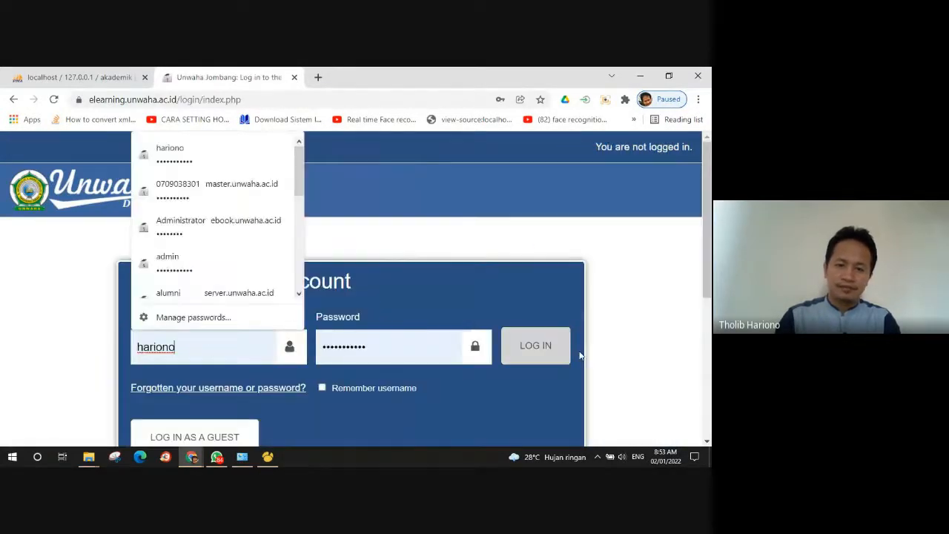
left_click(539, 352)
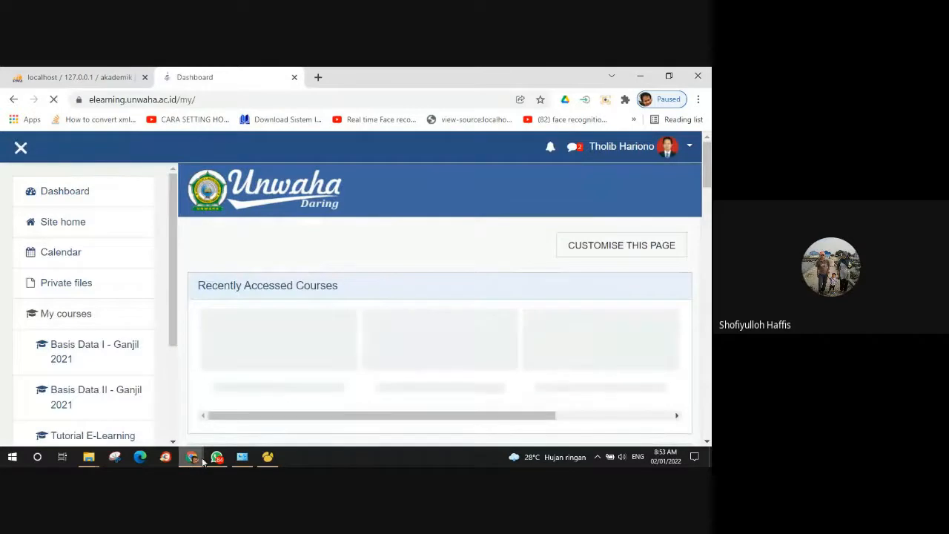
Step: Switch to the Google Meet call, dismiss the raised-hand notification, and return to the e-learning dashboard
left_click(118, 398)
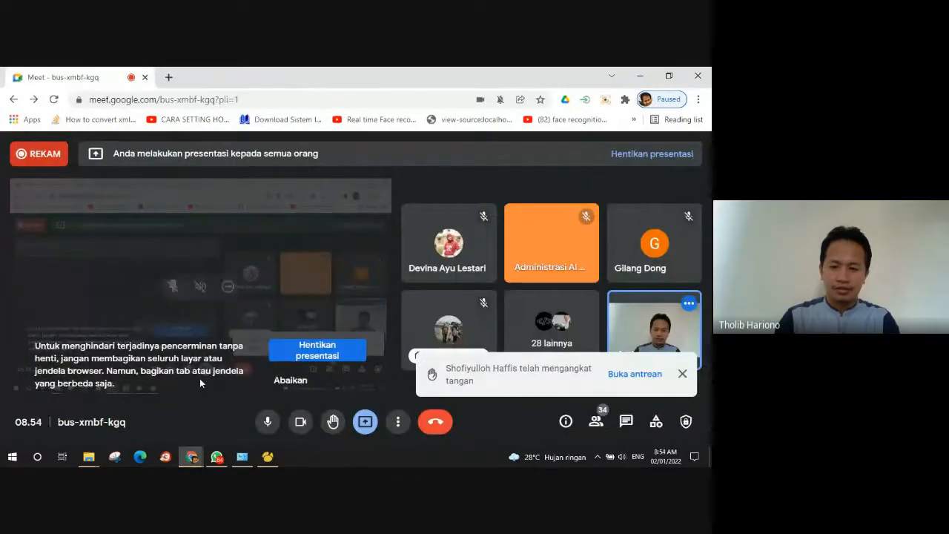
left_click(682, 374)
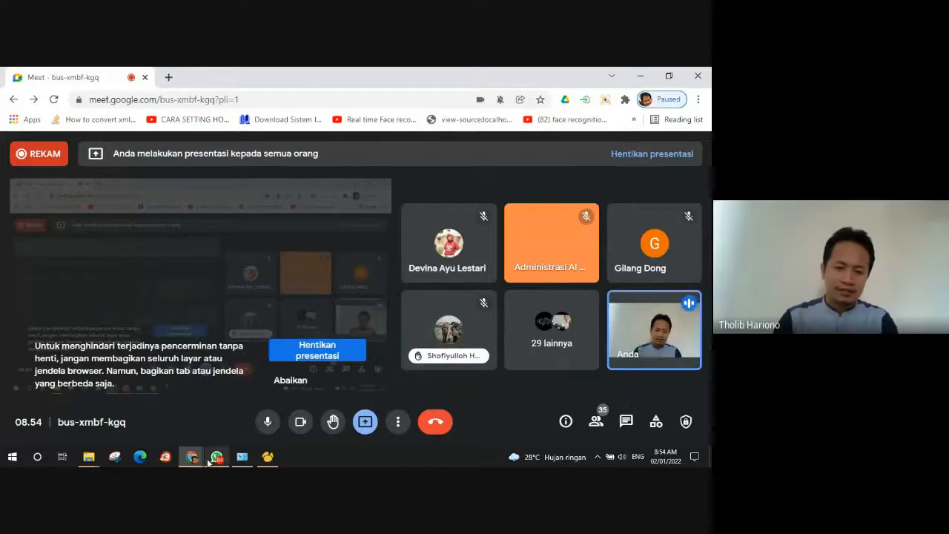
mouse_move(191, 456)
left_click(189, 407)
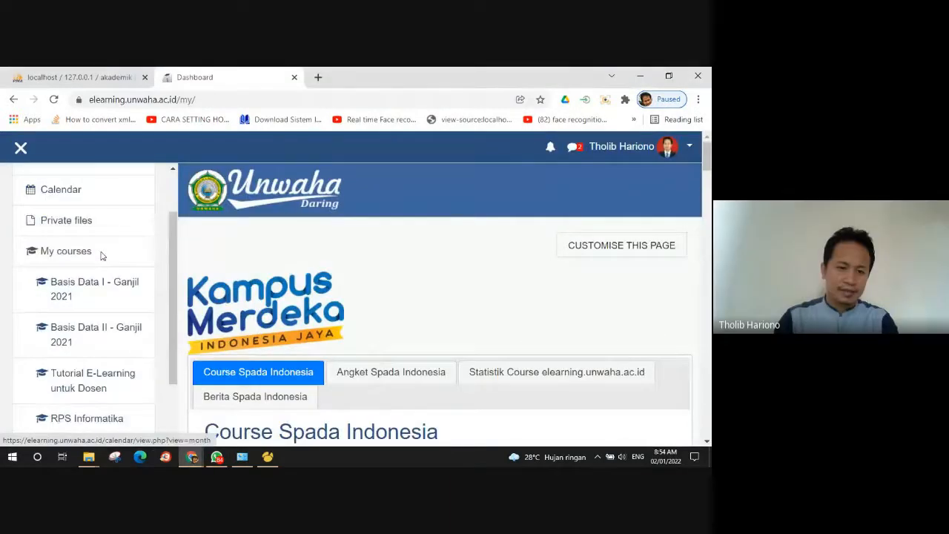
Step: Open the Basis Data II - Ganjil 2021 course and review its meeting topics down to Pertemuan Ke-12
scroll(99, 254, "down", 1)
left_click(78, 263)
scroll(509, 347, "down", 5)
scroll(508, 347, "down", 15)
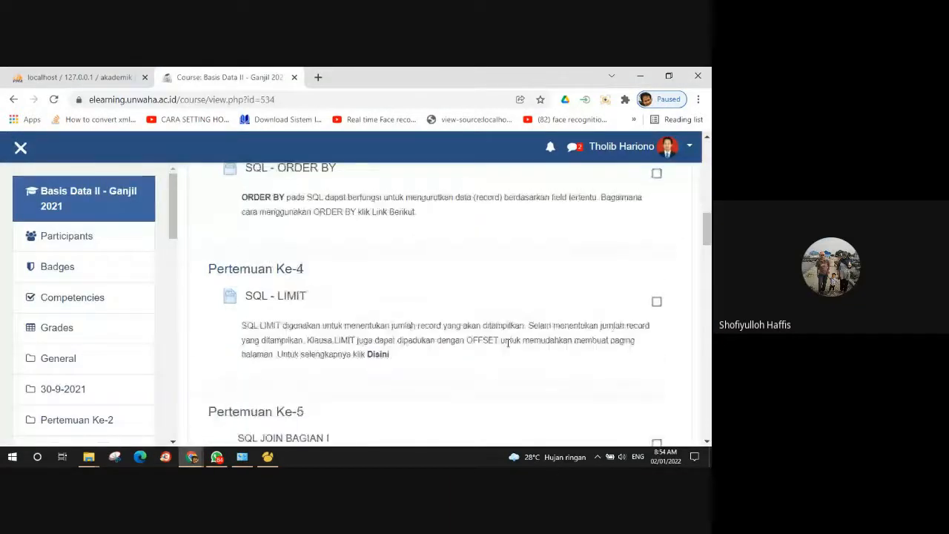
scroll(505, 345, "down", 3)
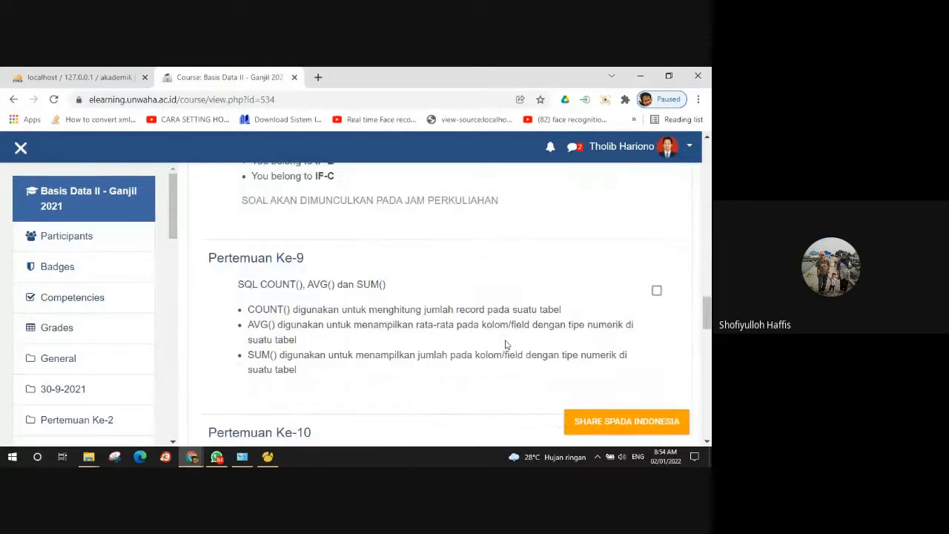
scroll(505, 344, "down", 2)
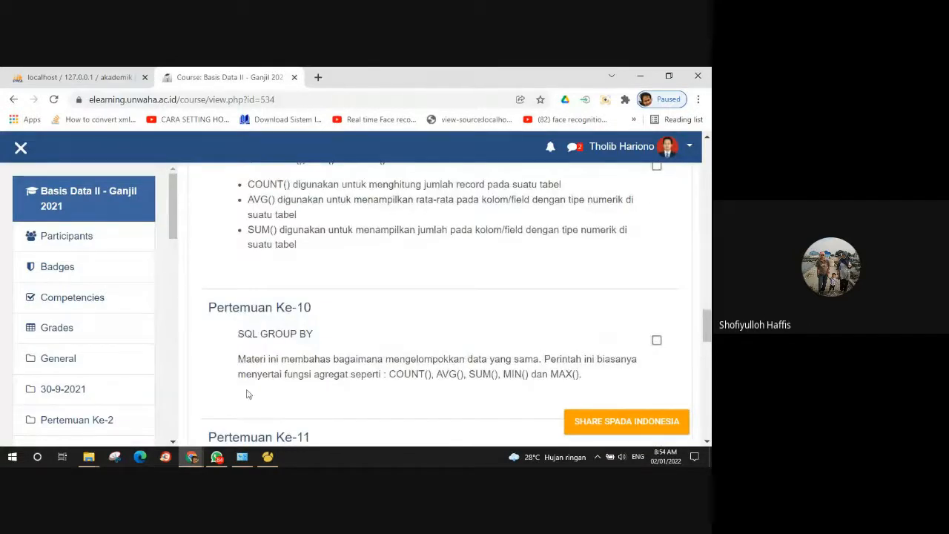
scroll(248, 389, "down", 3)
Step: Switch from the course page to the Google Meet call to attend to the participant's question
left_click(193, 458)
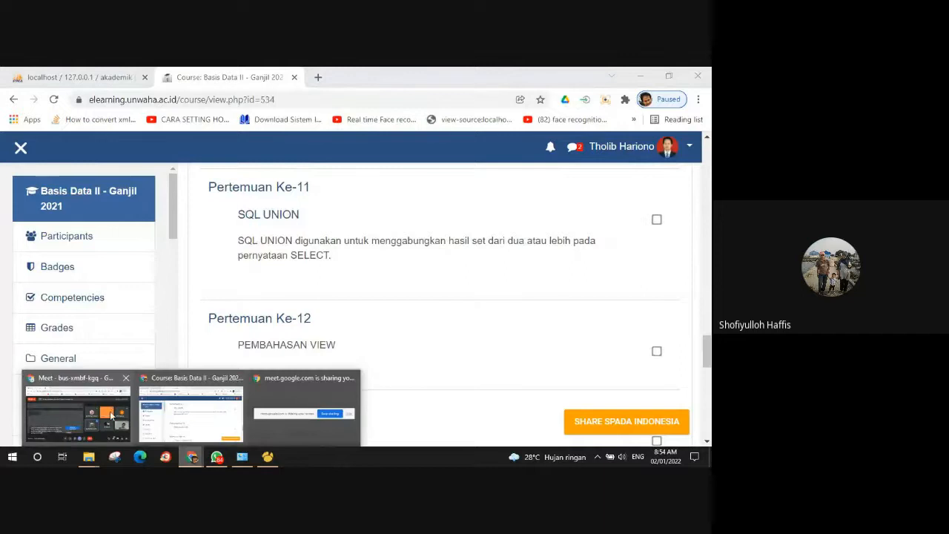
left_click(104, 409)
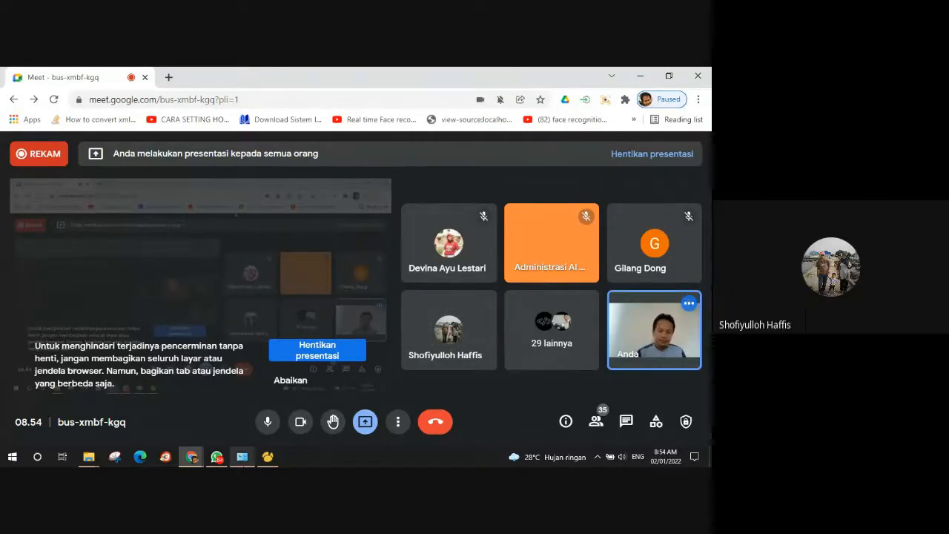
Step: Return to akademik's structure page in phpMyAdmin and highlight "phpmyadmin" in the page address
mouse_move(191, 456)
left_click(186, 412)
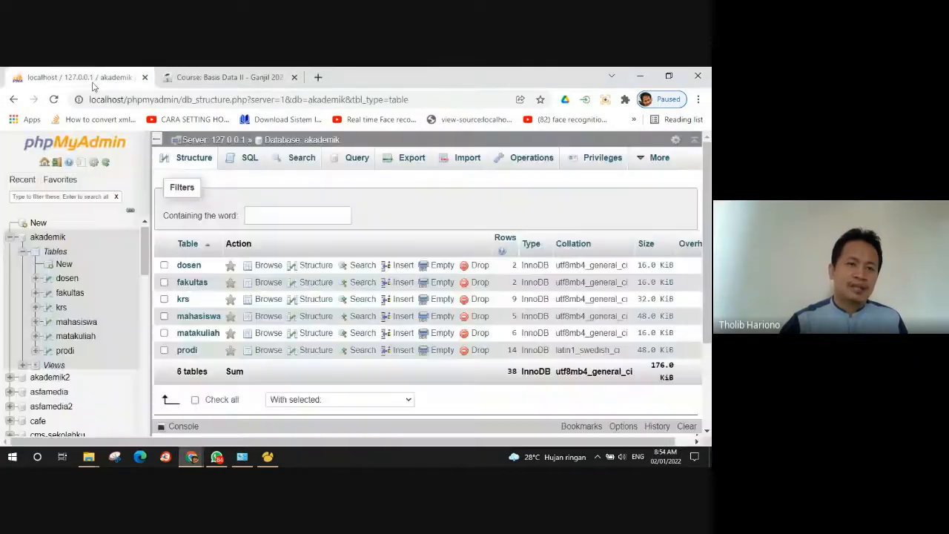
left_click(93, 86)
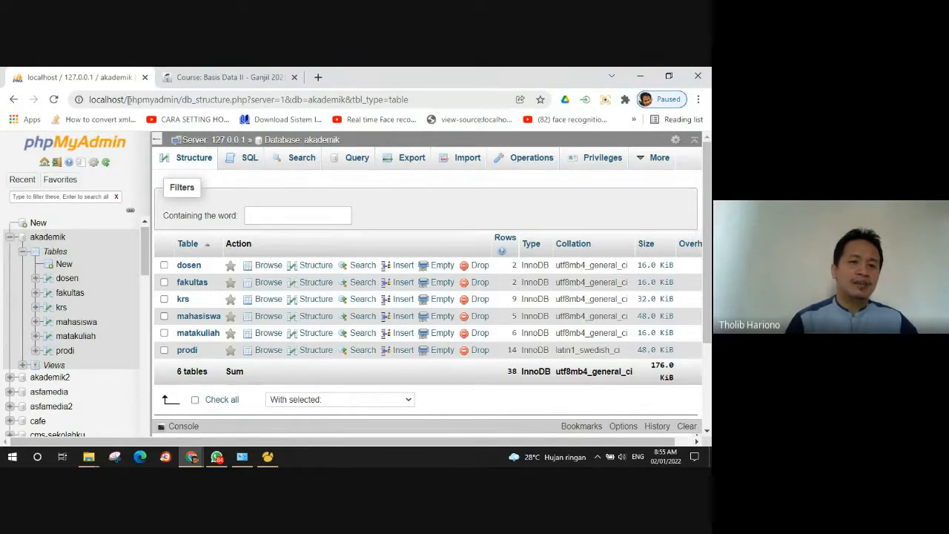
left_click_drag(128, 99, 179, 100)
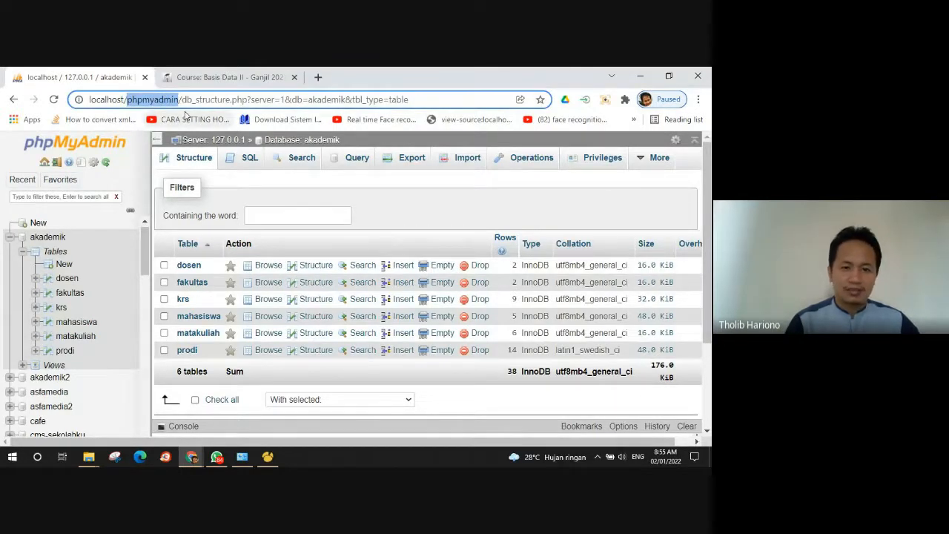
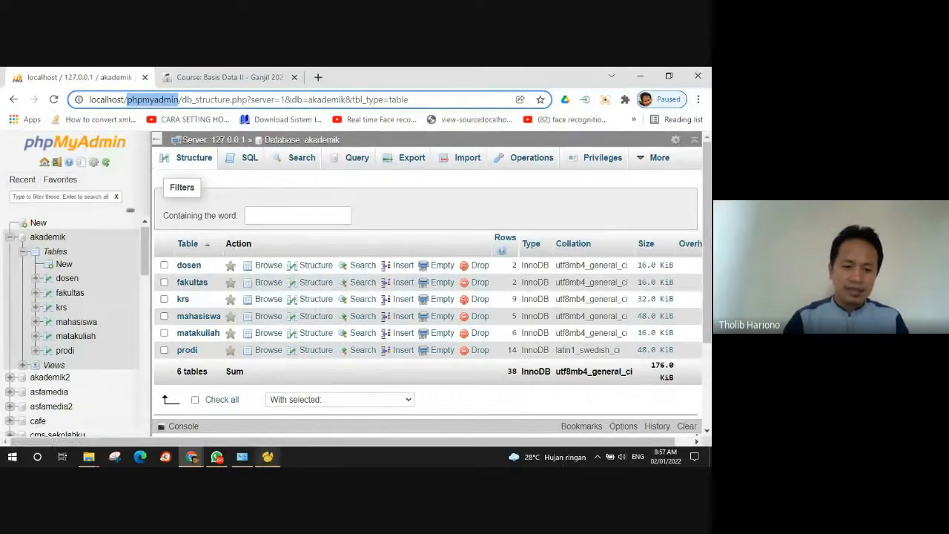
Step: Switch to Navicat Premium to view its list of new connection types, and return to phpMyAdmin's akademik page
left_click(267, 456)
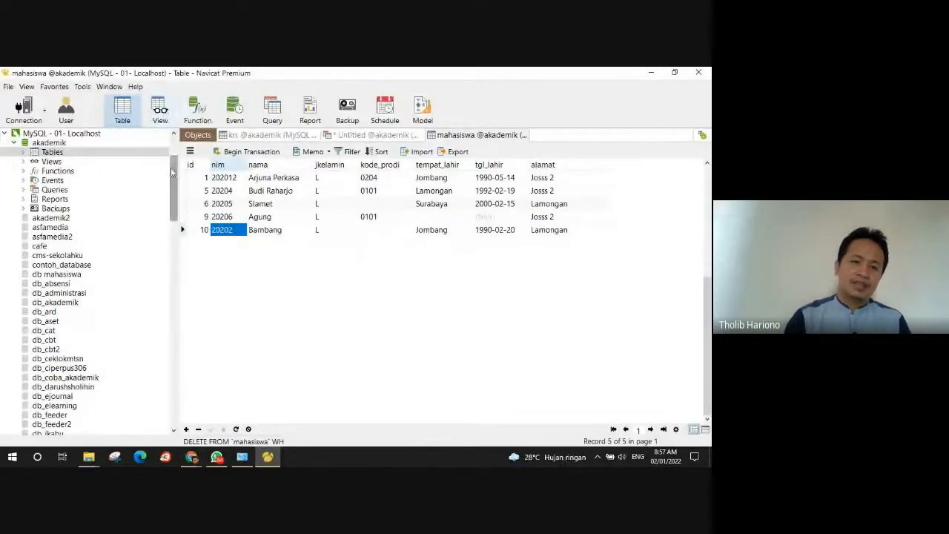
left_click_drag(173, 169, 172, 150)
left_click(45, 109)
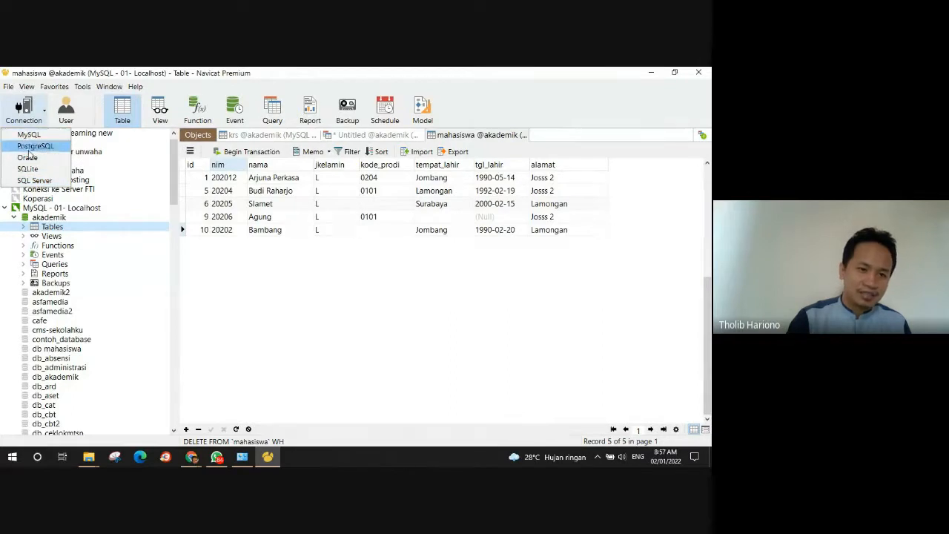
left_click(191, 456)
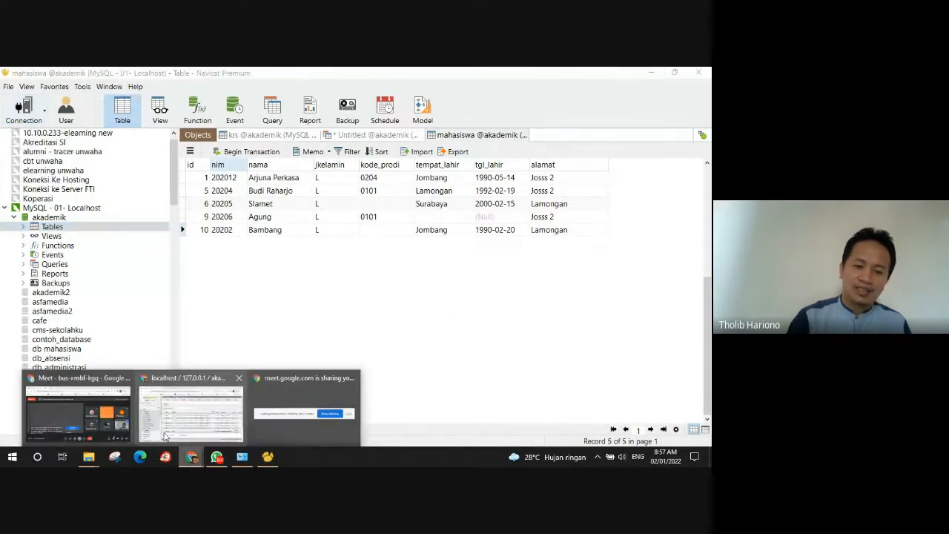
left_click(181, 415)
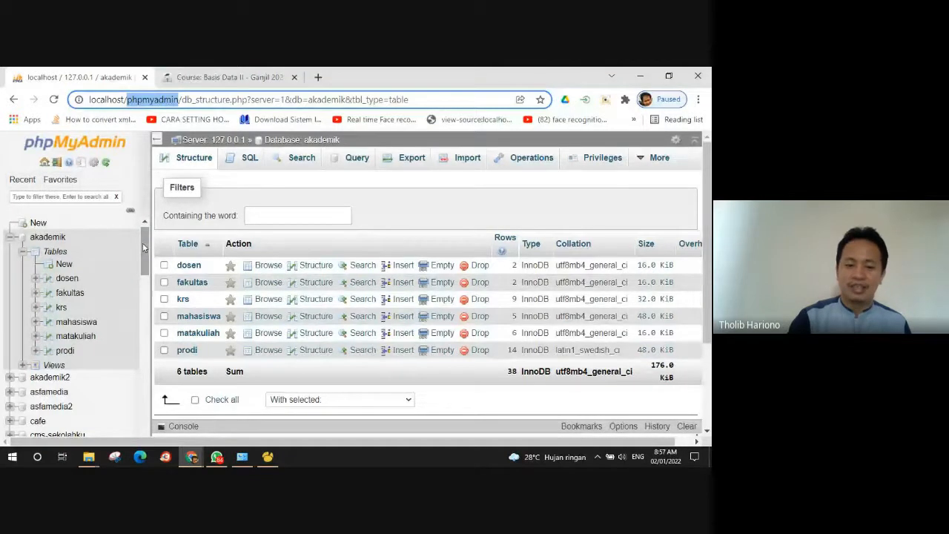
Step: Switch back to Navicat Premium and review the database types offered for new connections, including MySQL, PostgreSQL, Oracle, SQLite and SQL Server
left_click(267, 456)
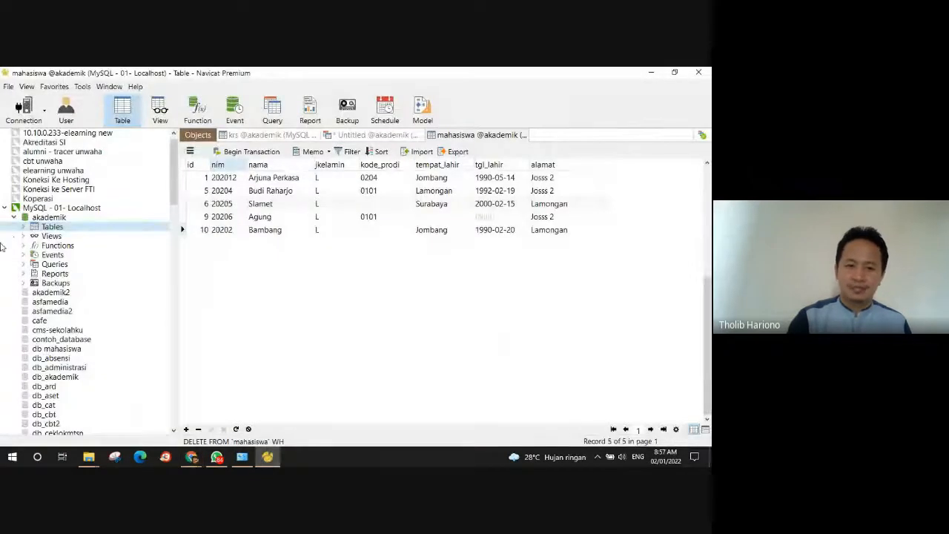
left_click(43, 111)
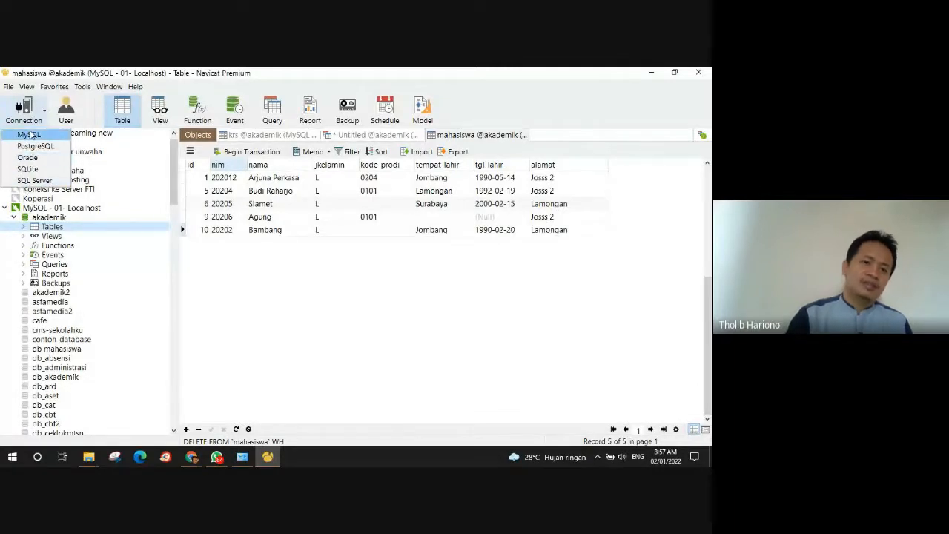
left_click(415, 321)
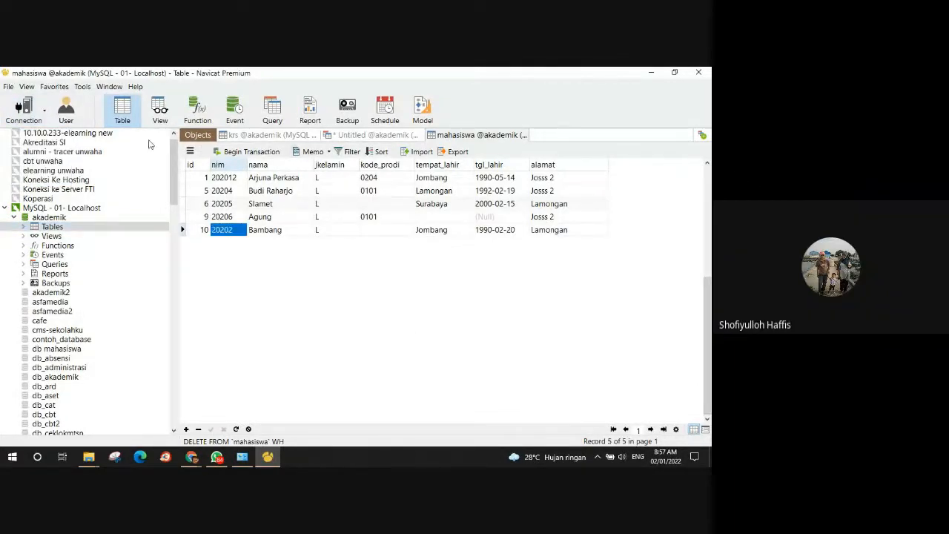
left_click(43, 120)
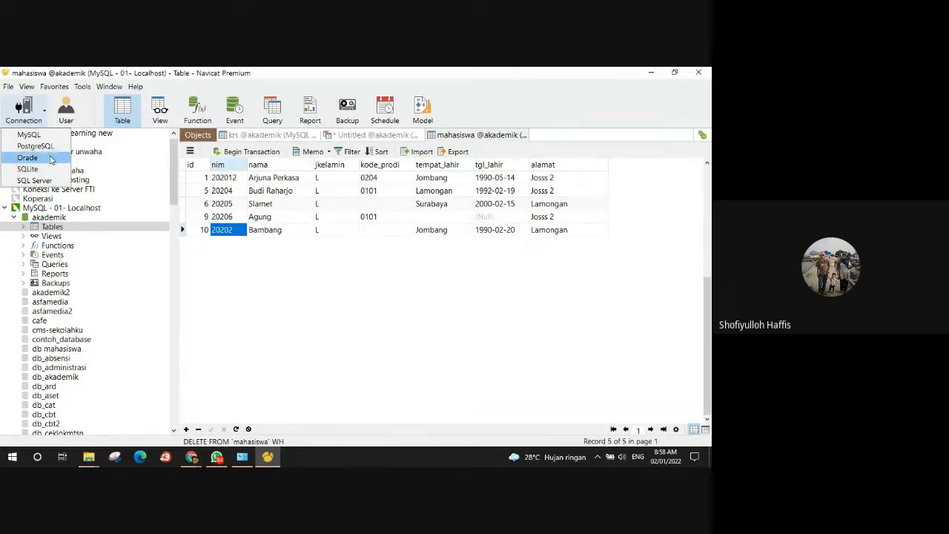
left_click(356, 330)
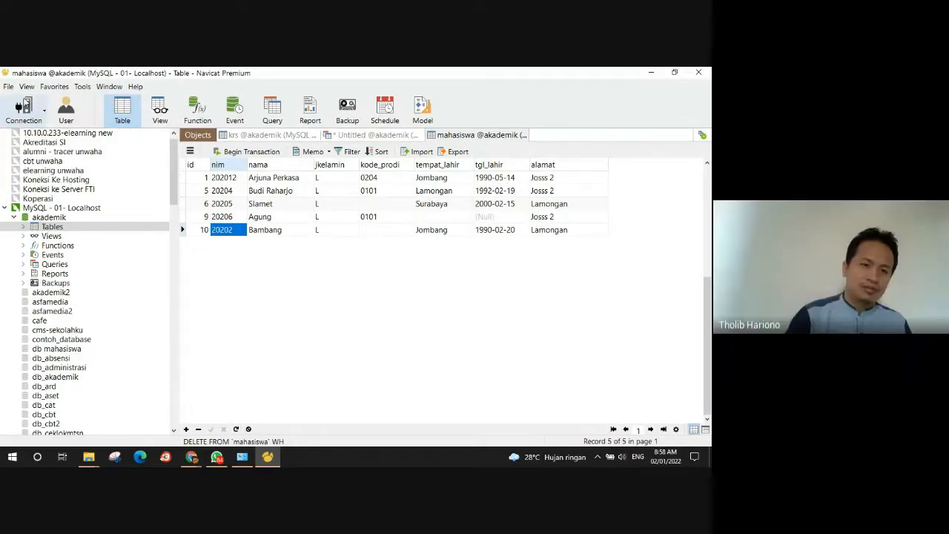
left_click(43, 110)
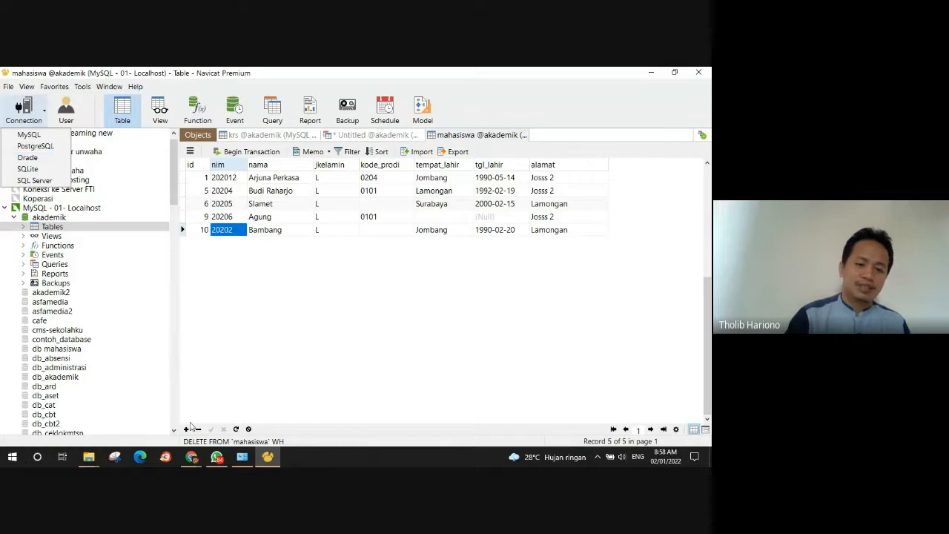
Step: Switch to the Google Meet browser window and search Google in a new tab for "cara export database mongodb"
left_click(191, 456)
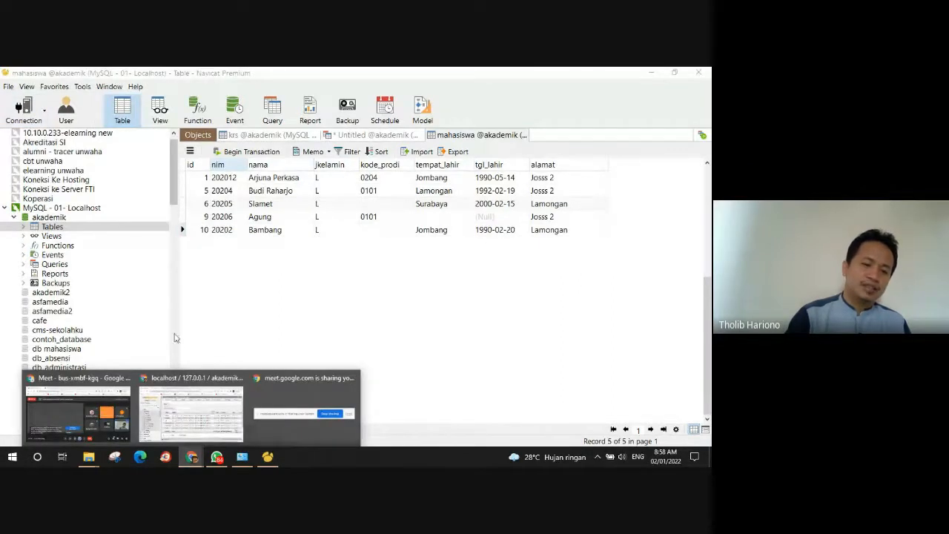
left_click(78, 412)
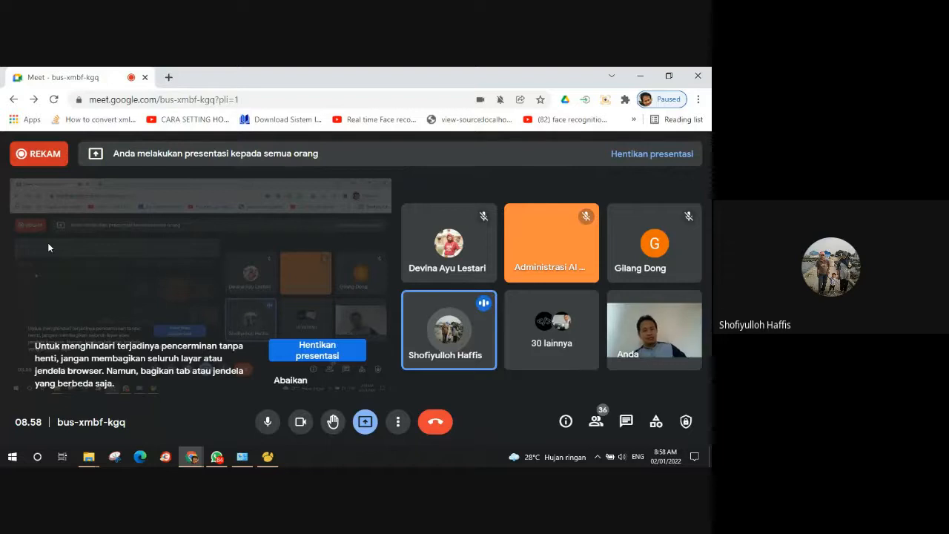
left_click(170, 78)
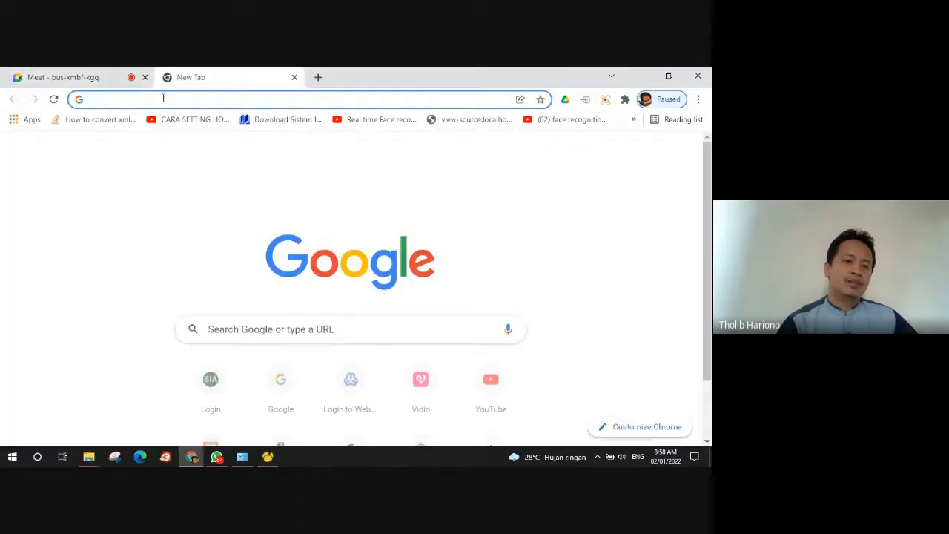
left_click(159, 99)
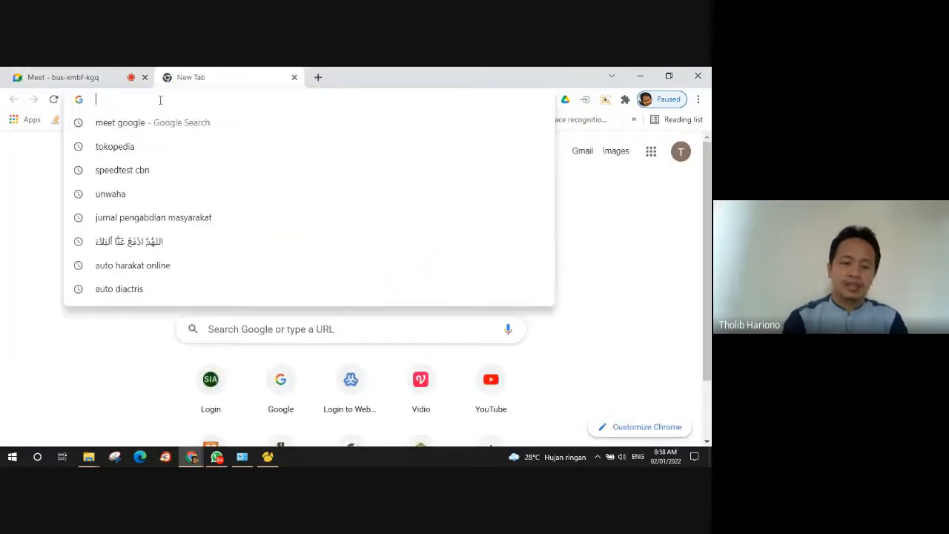
type("cara expo")
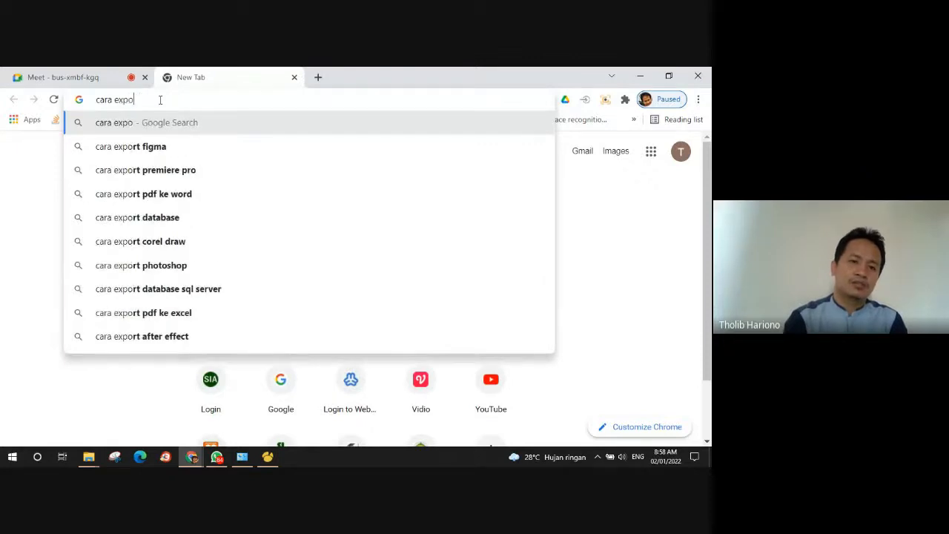
type("rt database mongo")
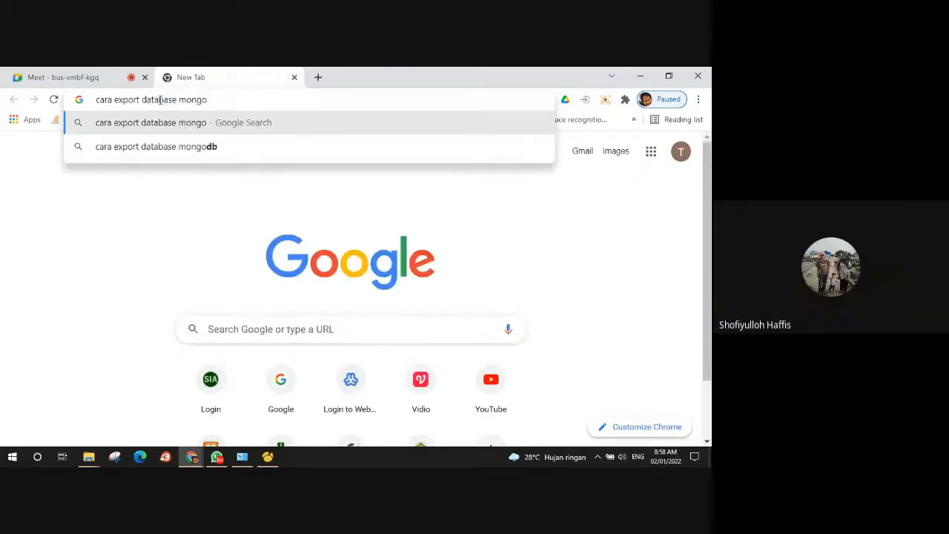
type("db")
key("Return")
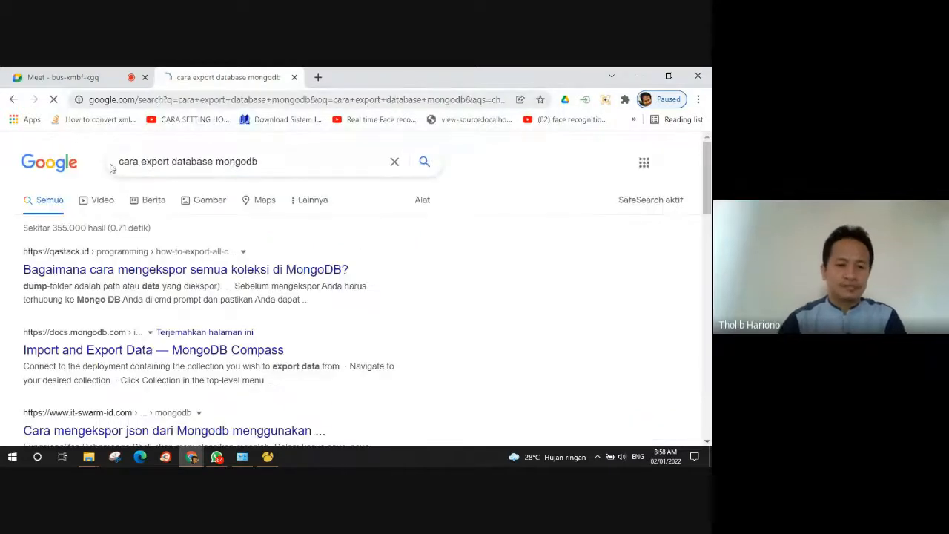
Step: Open the qastack.id result on exporting all MongoDB collections in a new tab and highlight its mongoexport command and the Mongo.json file name
right_click(275, 269)
left_click(304, 278)
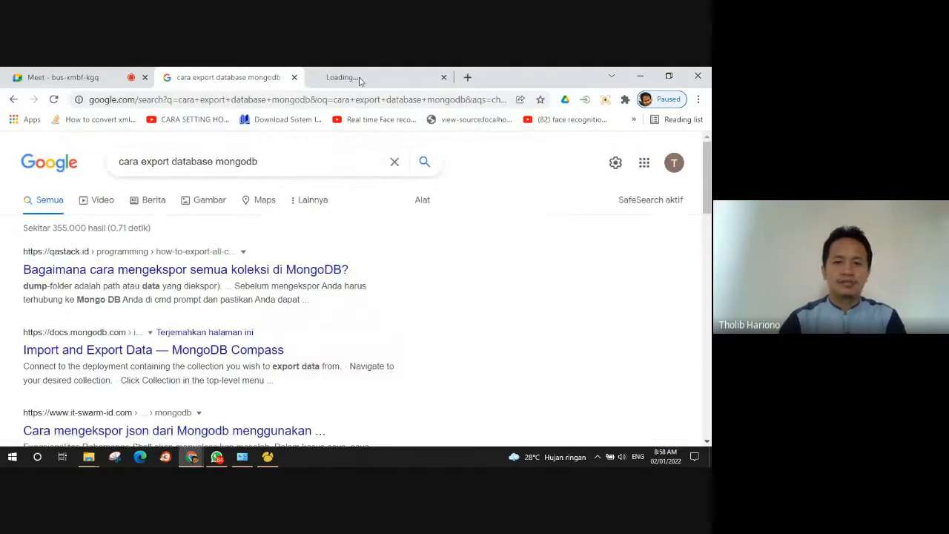
left_click(360, 77)
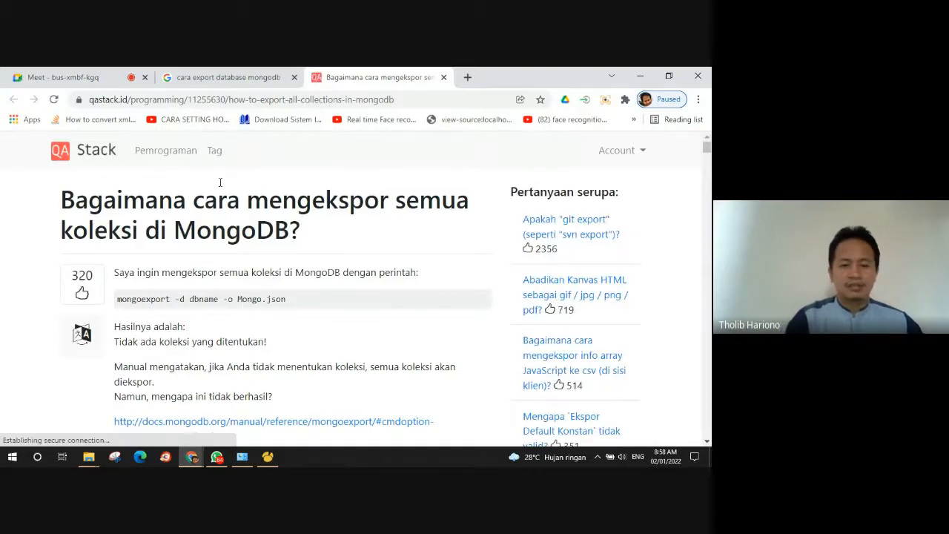
scroll(164, 324, "down", 1)
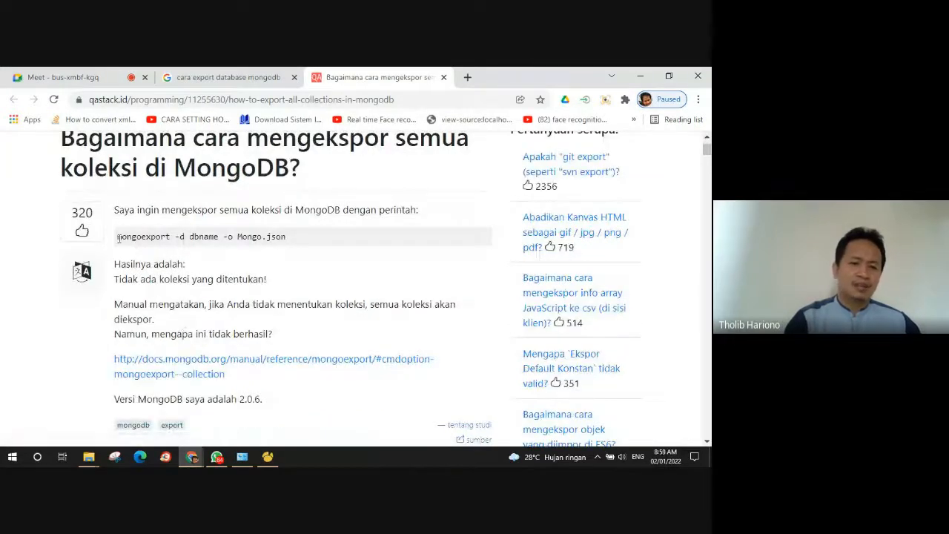
left_click_drag(117, 236, 267, 237)
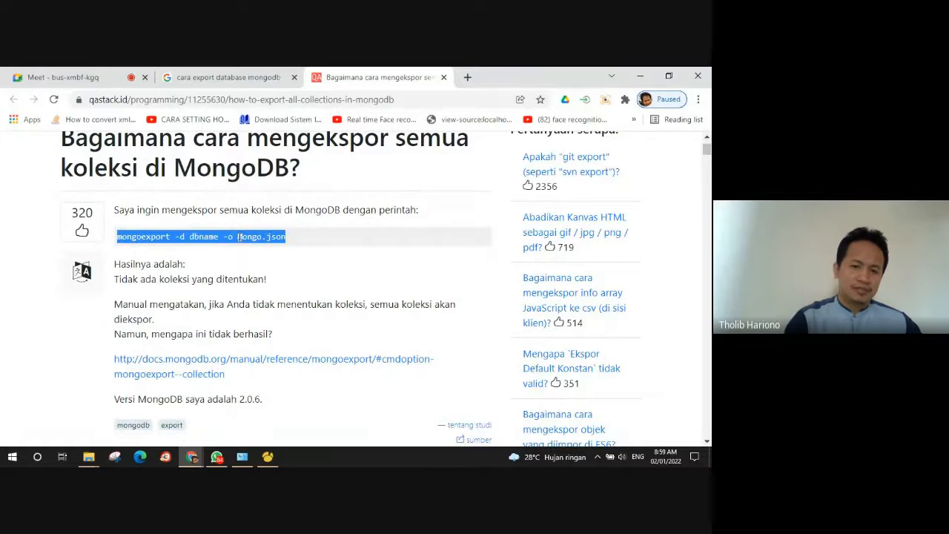
left_click(239, 237)
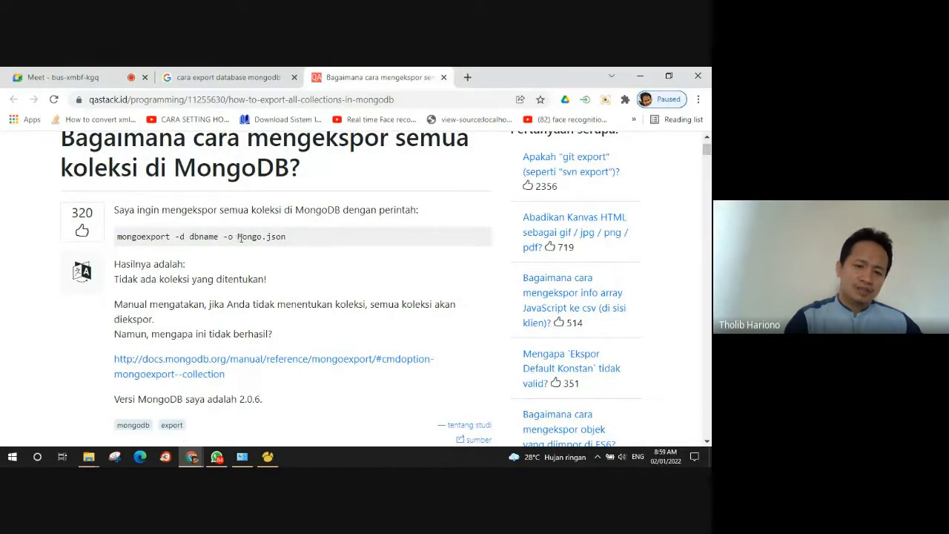
left_click_drag(237, 236, 286, 238)
Step: Review the page's comments and its top answer on backing up and restoring a database with mongodump and mongorestore
scroll(255, 236, "down", 5)
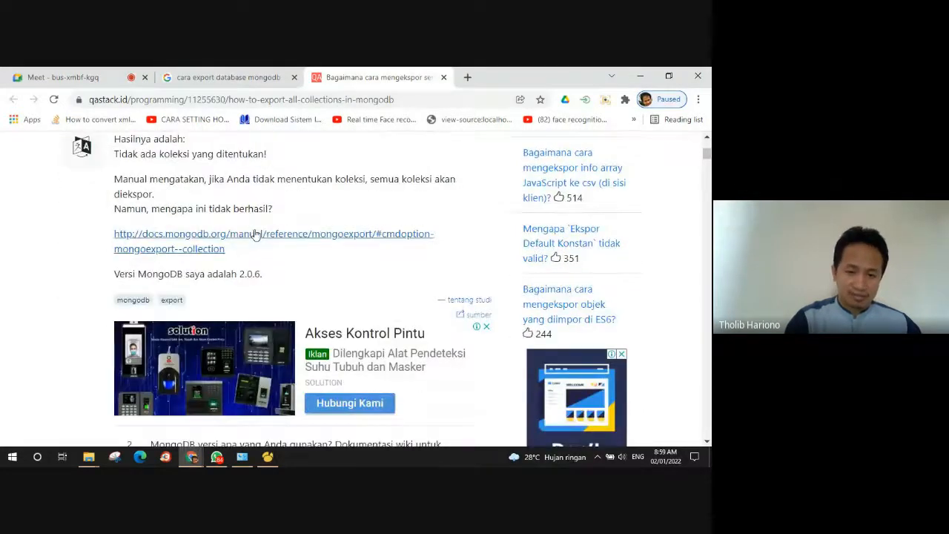
scroll(255, 235, "down", 3)
scroll(335, 275, "down", 3)
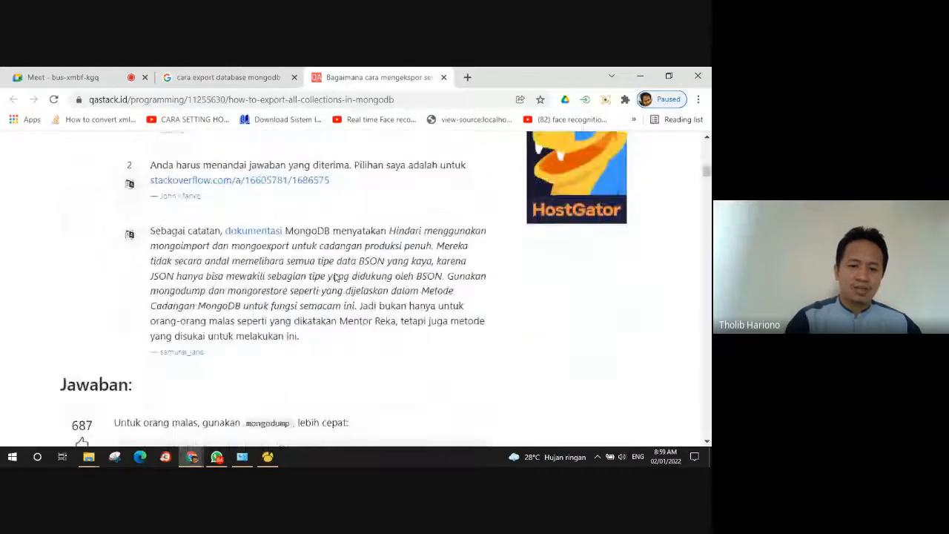
scroll(335, 274, "down", 1)
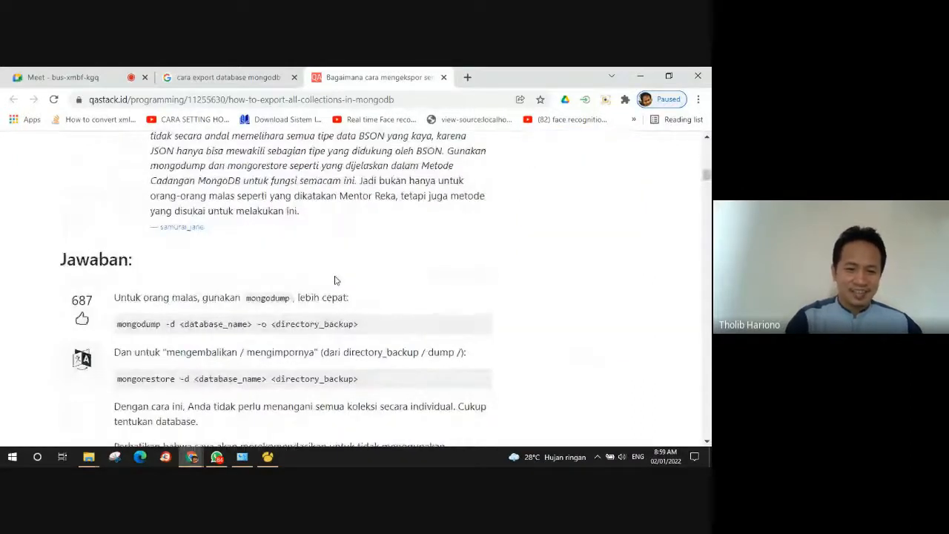
scroll(334, 281, "down", 2)
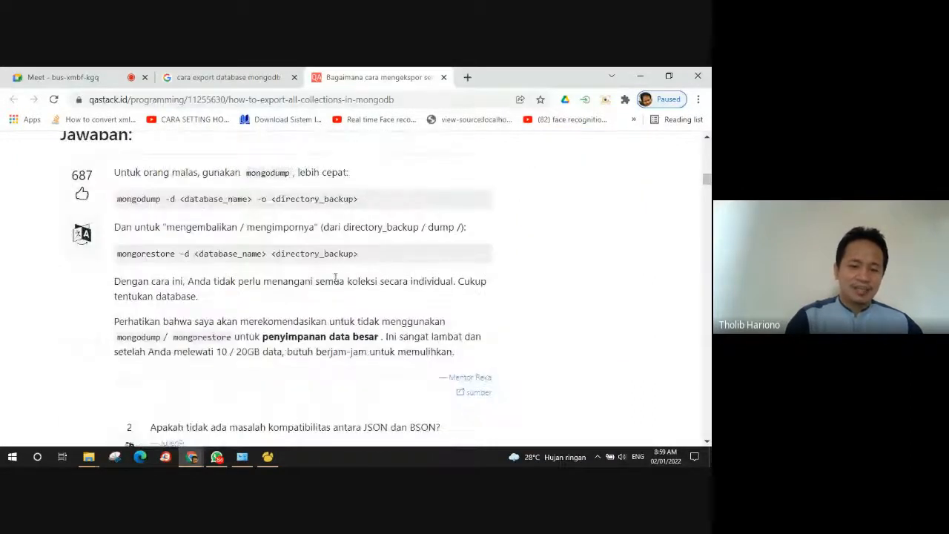
scroll(335, 277, "up", 3)
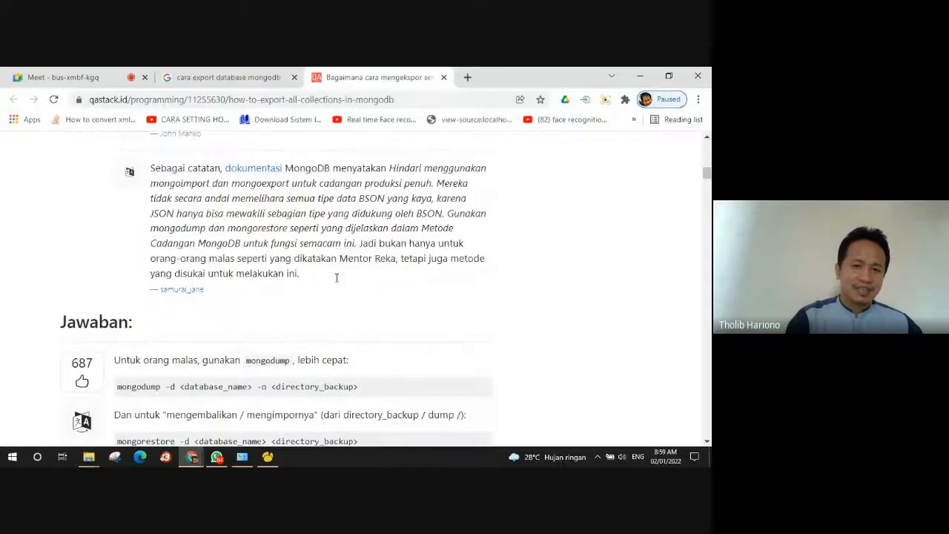
Step: Close the qastack.id page and search Google for "migrasi mongodb ke mysql"
left_click(443, 77)
left_click_drag(271, 159, 47, 146)
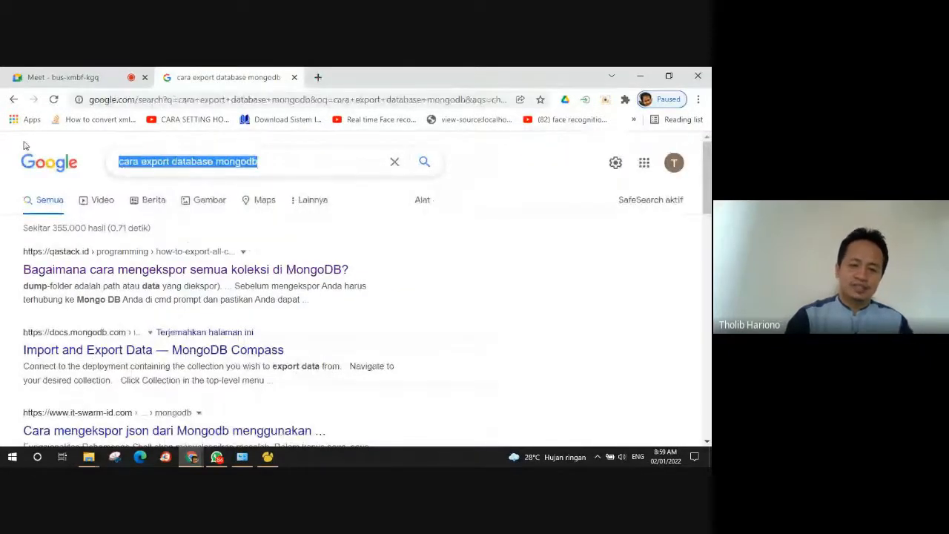
type("migrasi mongodb")
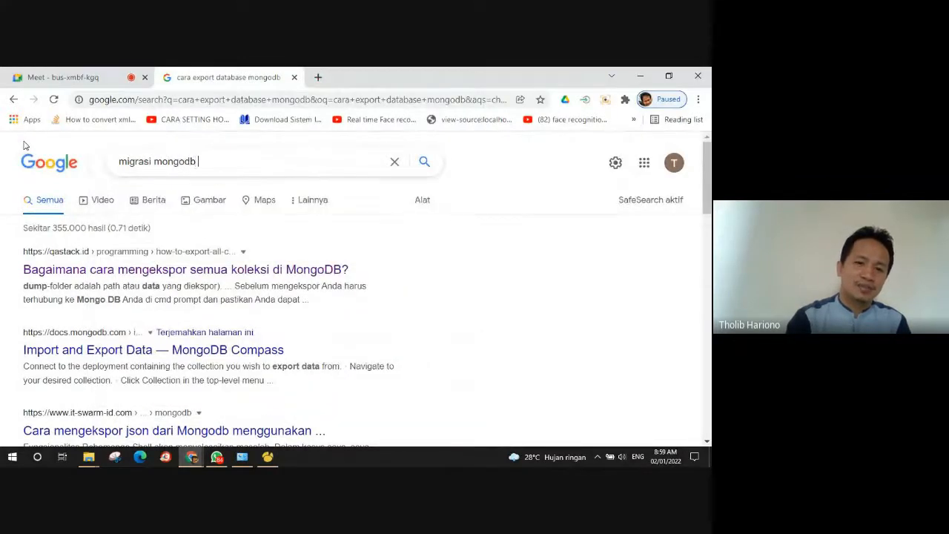
type(" ke mysql")
key("Return")
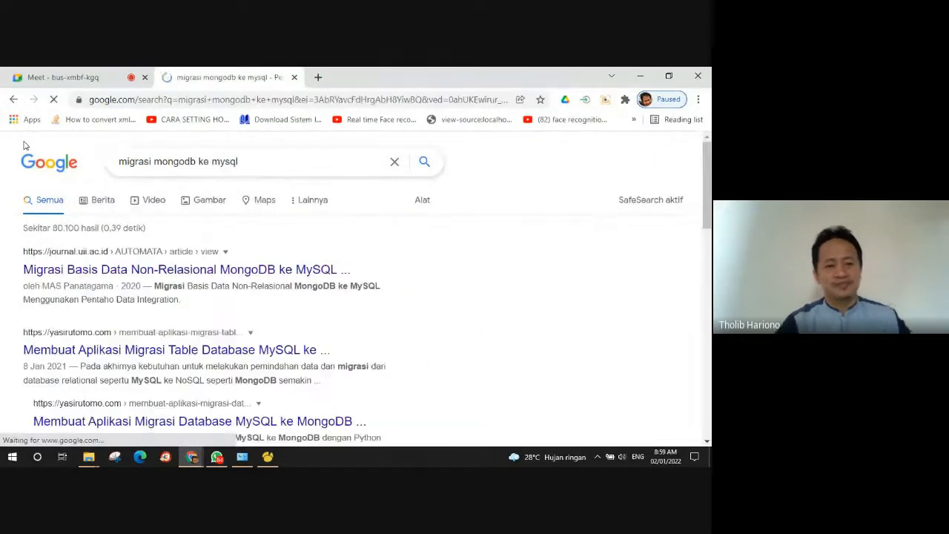
Step: Try to open the journal.uii.ac.id article on MongoDB to MySQL migration in a new tab, close it, and look over the search results
right_click(291, 273)
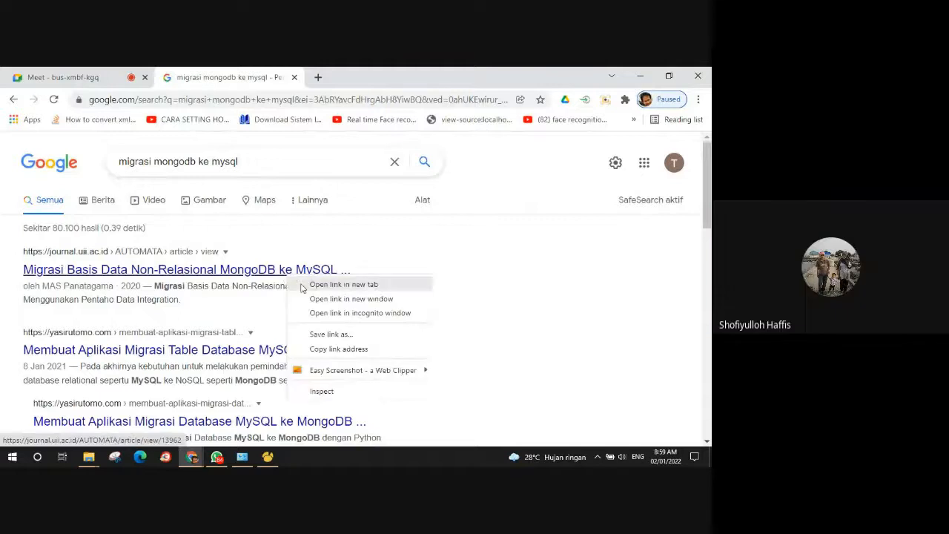
left_click(343, 284)
left_click(302, 80)
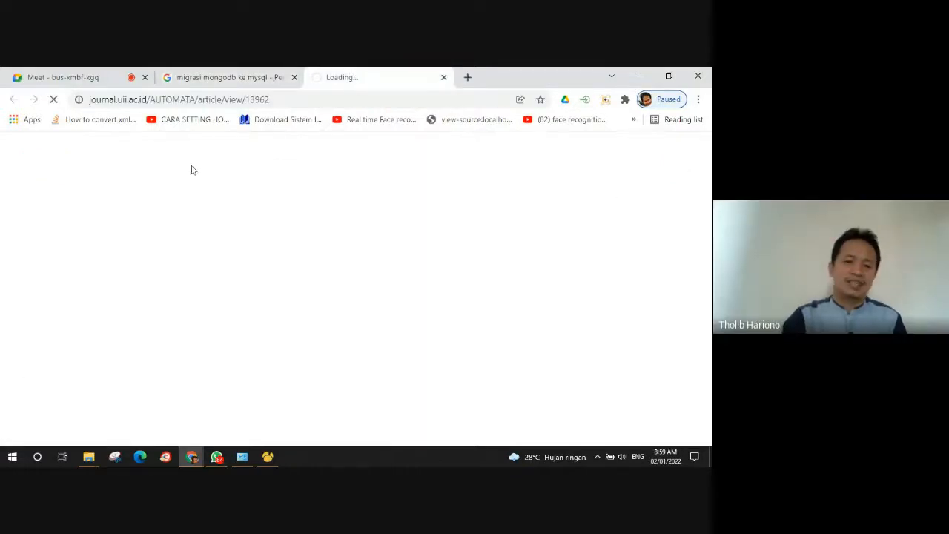
left_click(236, 80)
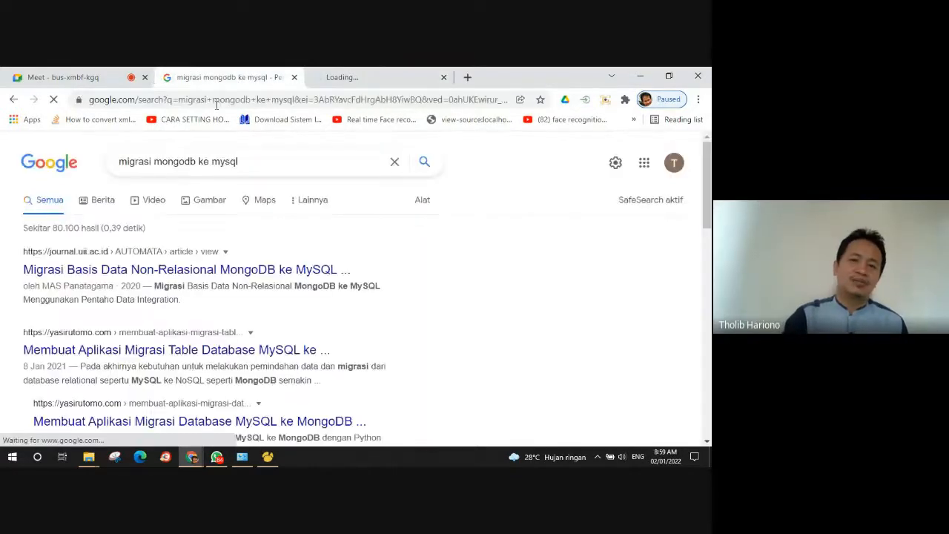
left_click(86, 80)
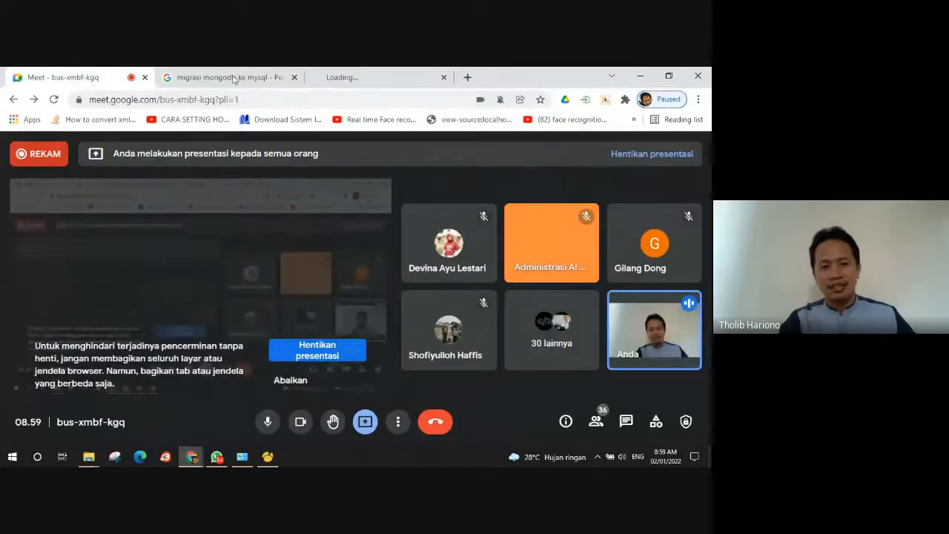
left_click(233, 80)
left_click(400, 78)
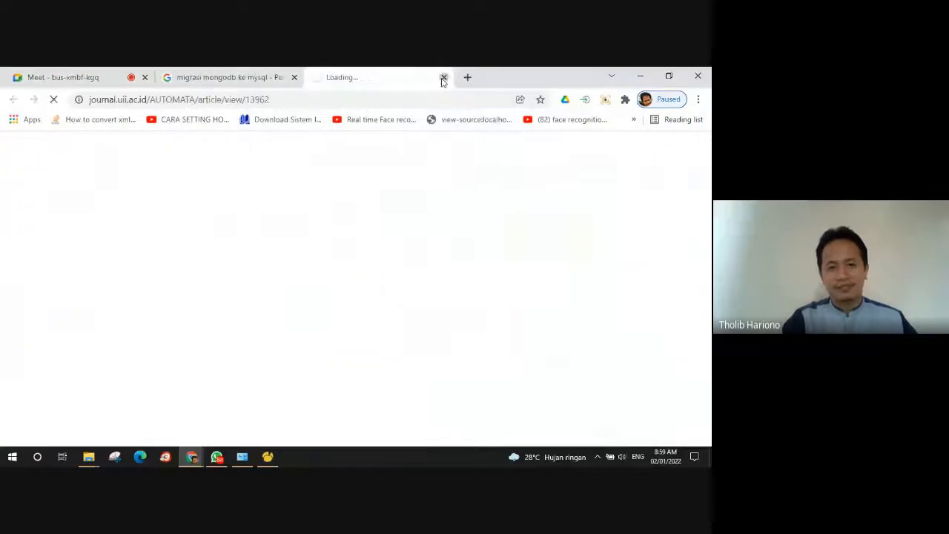
left_click(443, 77)
scroll(235, 223, "down", 2)
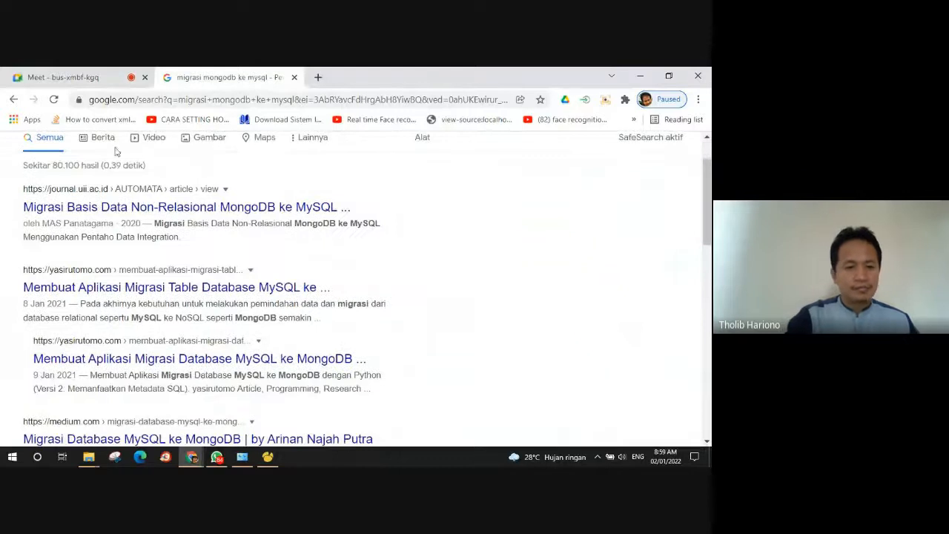
Step: Return through the Google Meet call to phpMyAdmin's akademik page and open the krs table's relation view
left_click(10, 74)
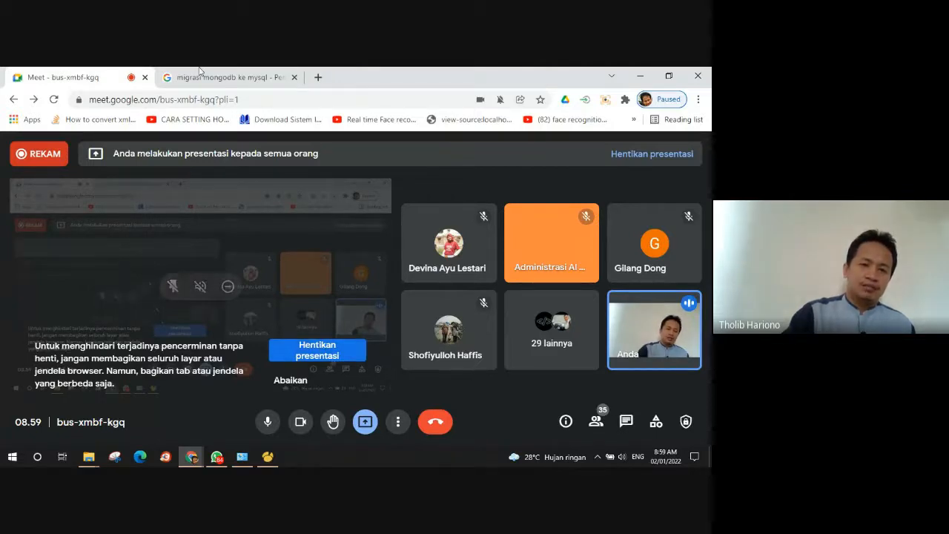
left_click(192, 456)
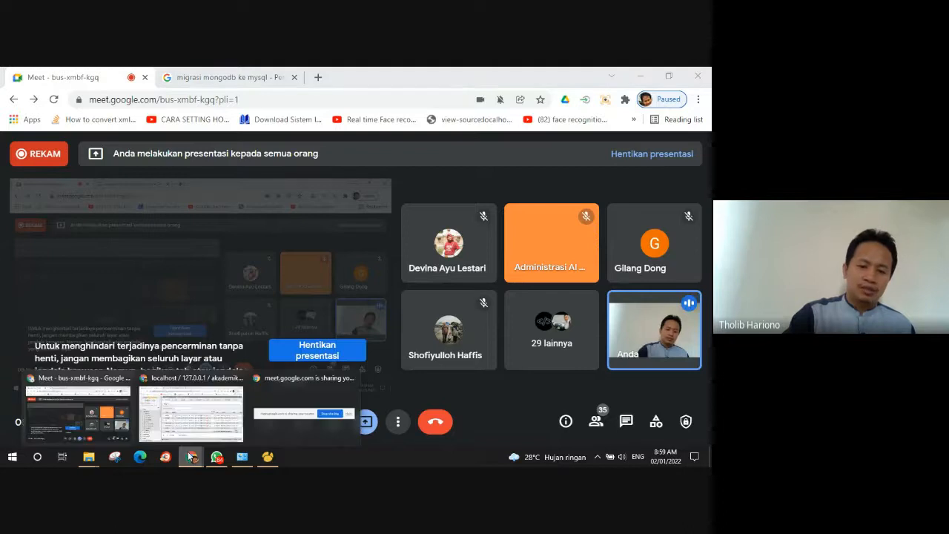
left_click(191, 411)
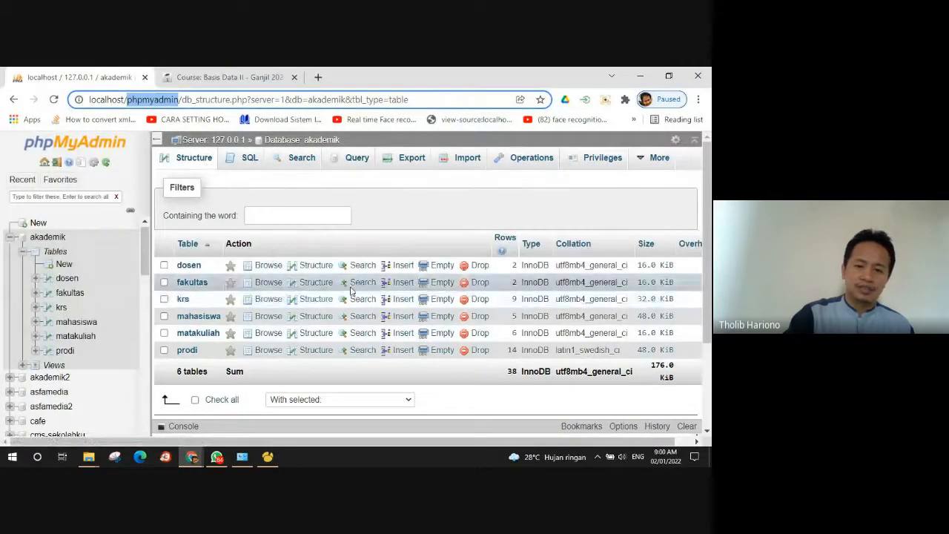
left_click(314, 298)
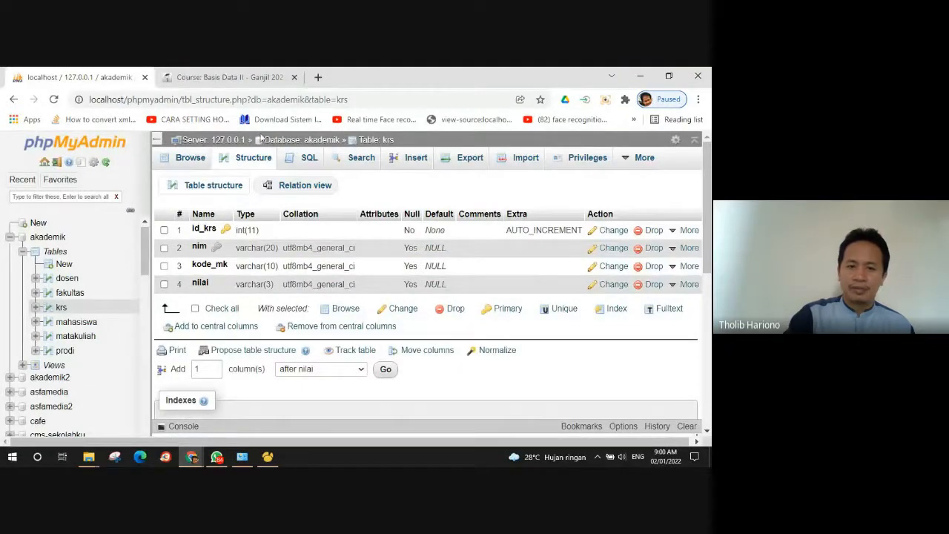
left_click(323, 187)
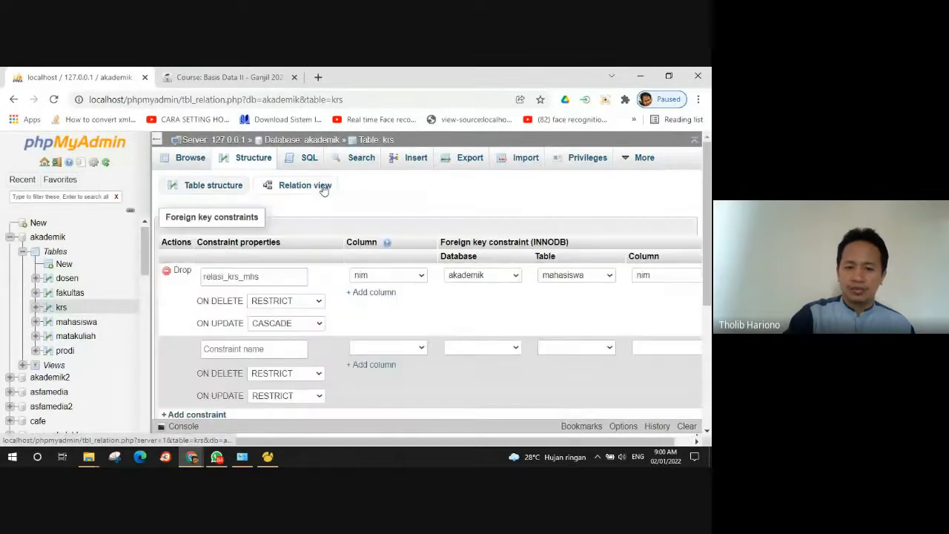
Step: Drop the relasi_krs_mhs foreign key constraint from the krs table and confirm the removal
scroll(326, 186, "down", 1)
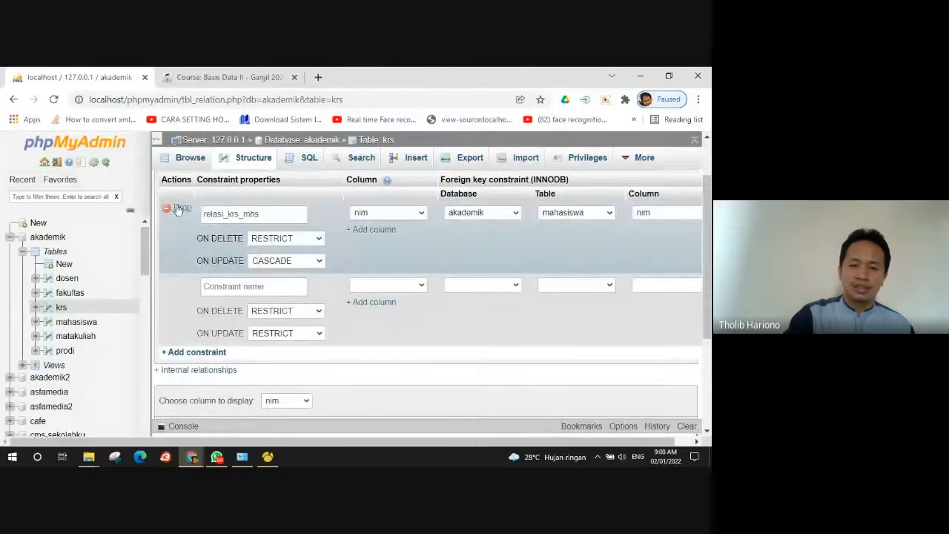
scroll(359, 239, "up", 1)
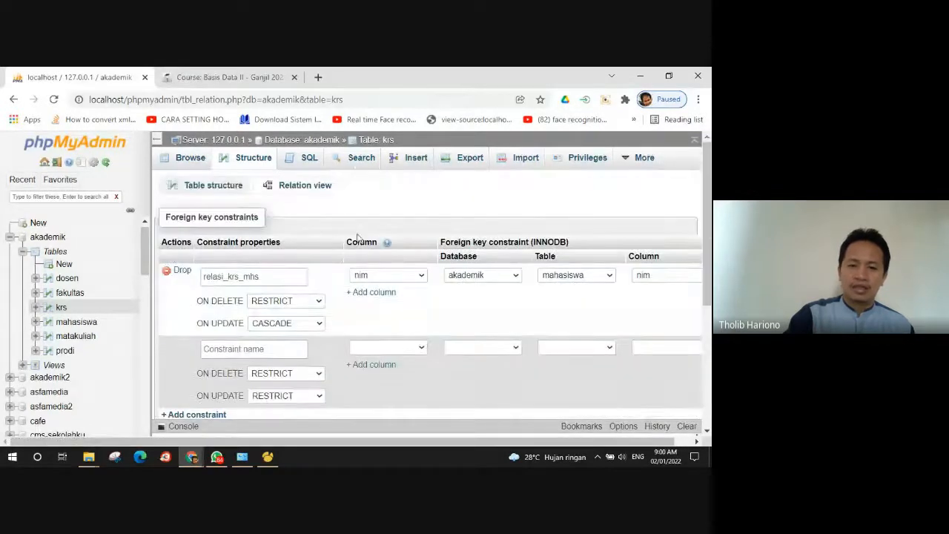
left_click(181, 271)
left_click(366, 319)
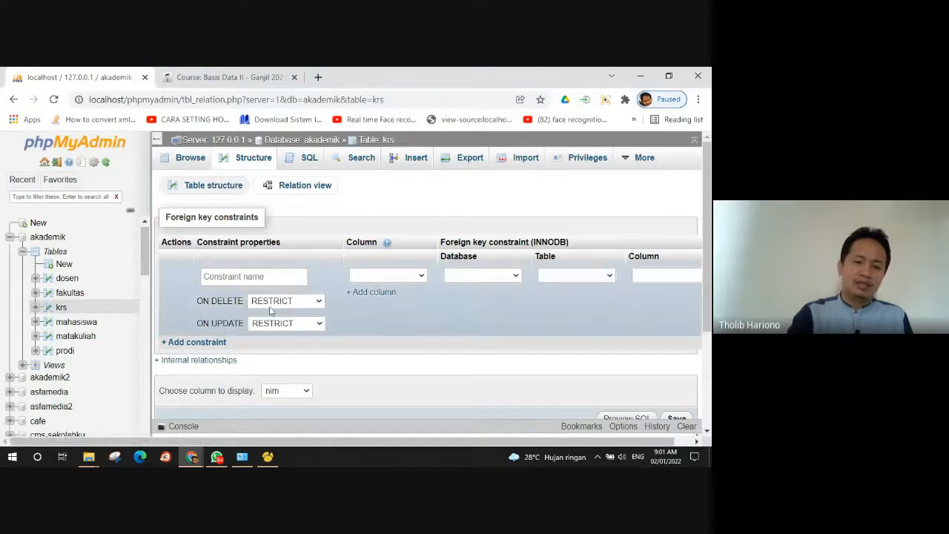
Step: Examine the options available for ON DELETE and ON UPDATE in the krs table's empty constraint row without choosing any
left_click(319, 323)
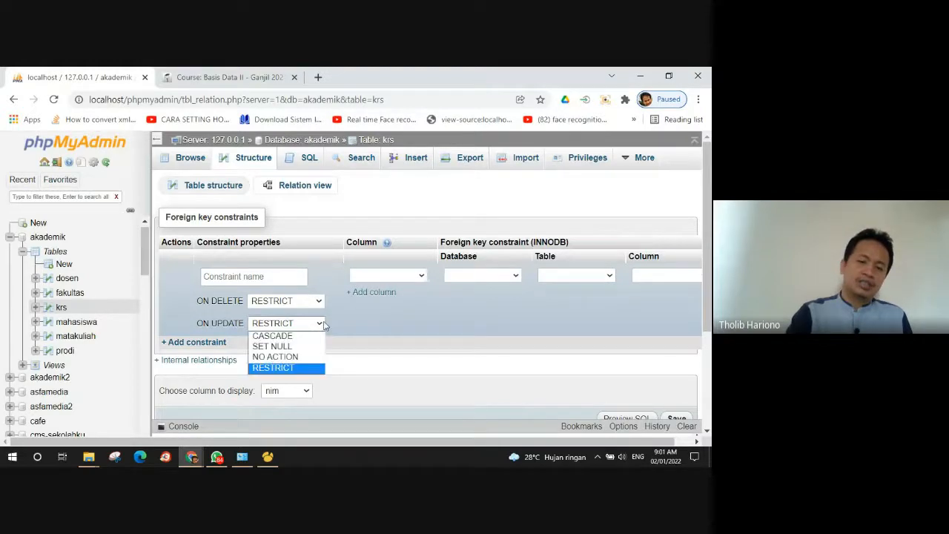
left_click(376, 347)
left_click(311, 302)
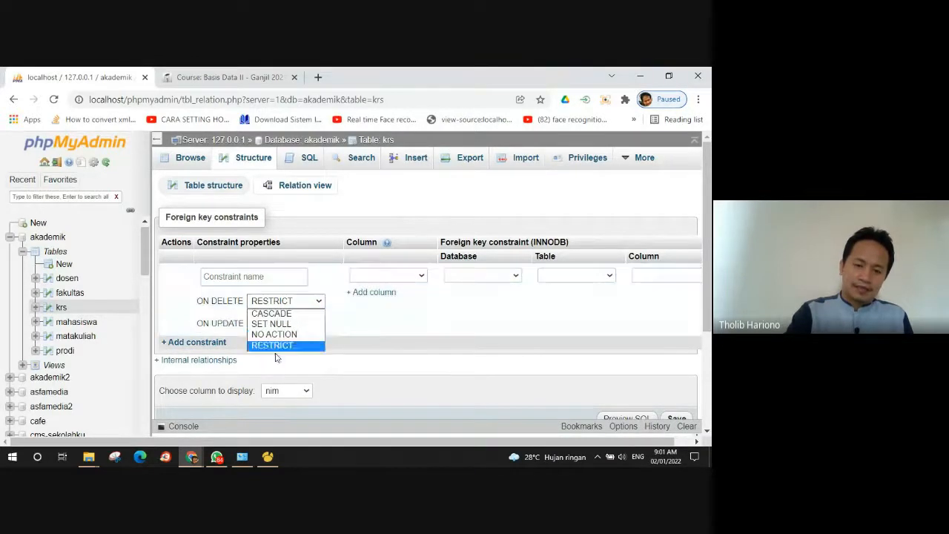
left_click(220, 310)
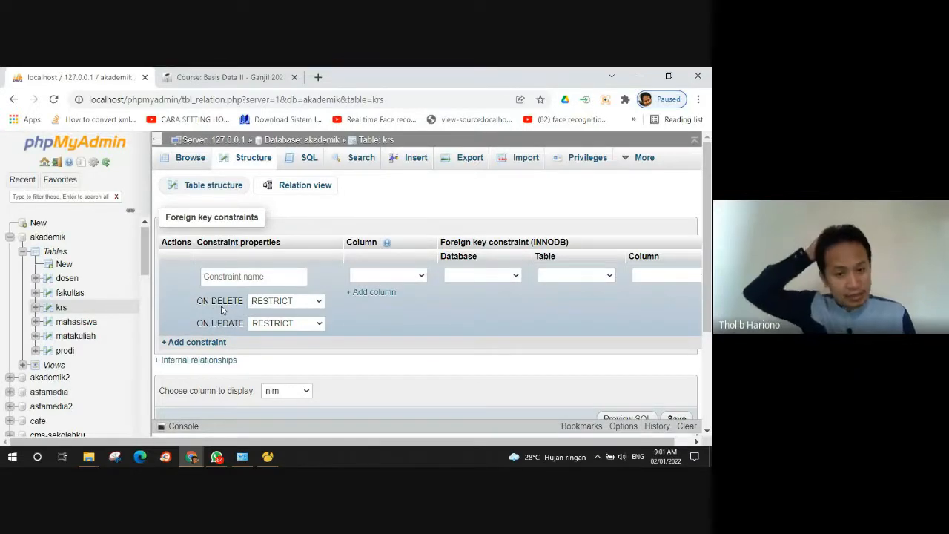
left_click(304, 303)
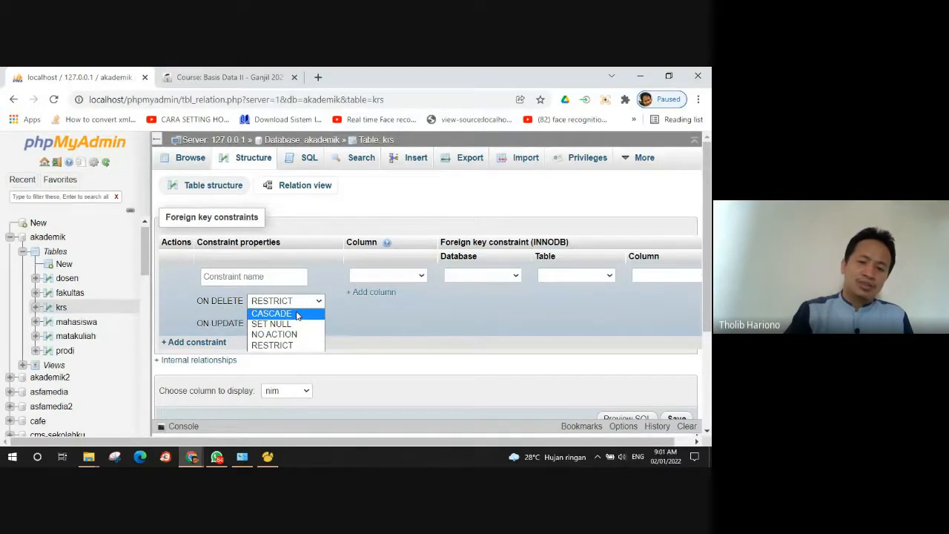
left_click(300, 324)
left_click(300, 325)
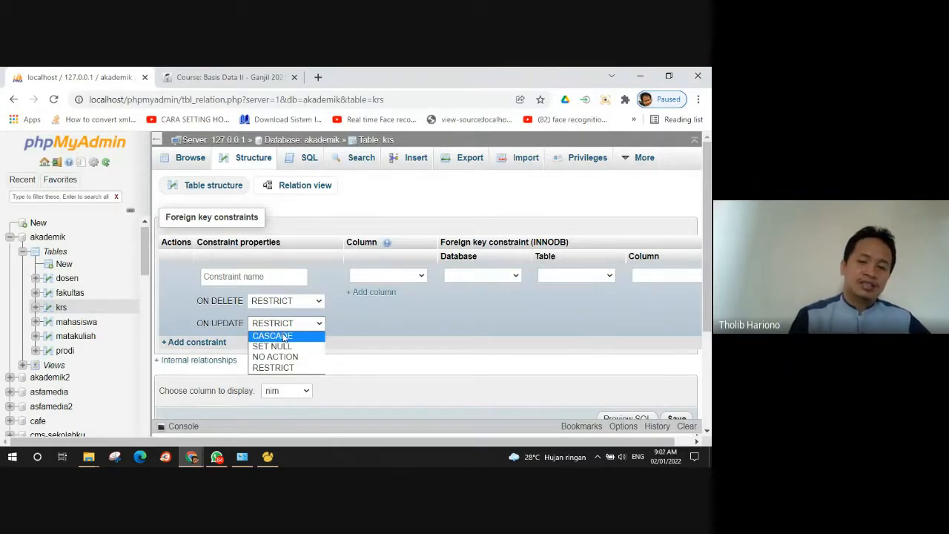
left_click(472, 322)
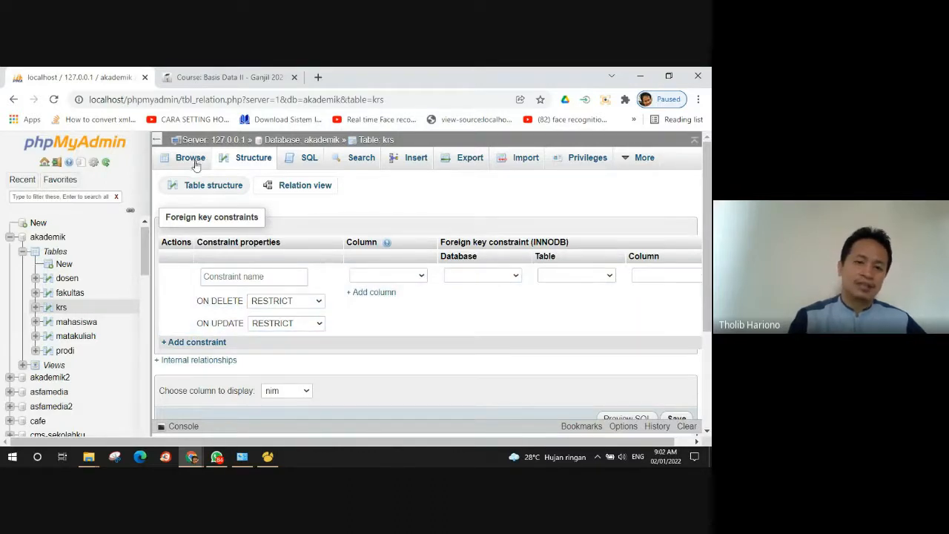
Step: Switch to the Basis Data II - Ganjil 2021 e-learning course and review its last sections, from Pertemuan Ke-14 to UAS
left_click(195, 74)
scroll(345, 373, "down", 10)
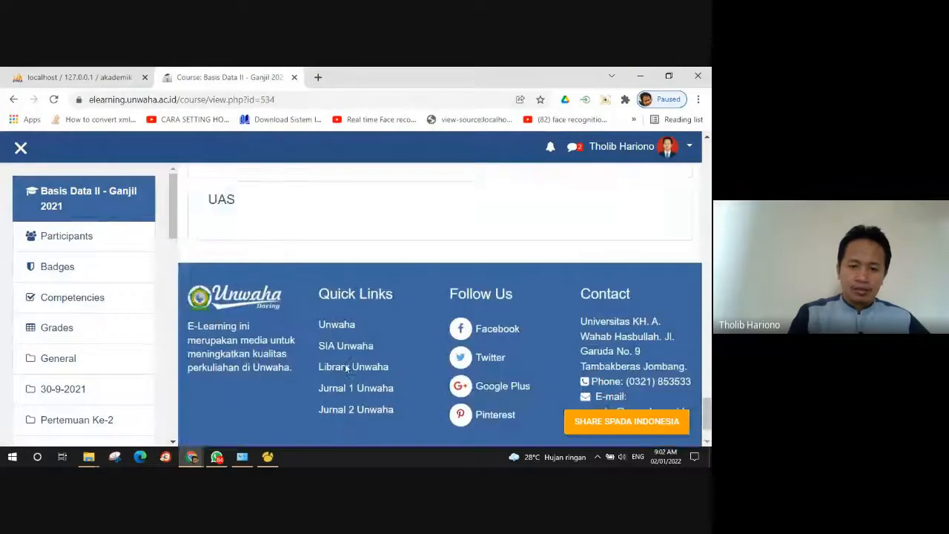
scroll(344, 368, "up", 5)
scroll(345, 369, "down", 2)
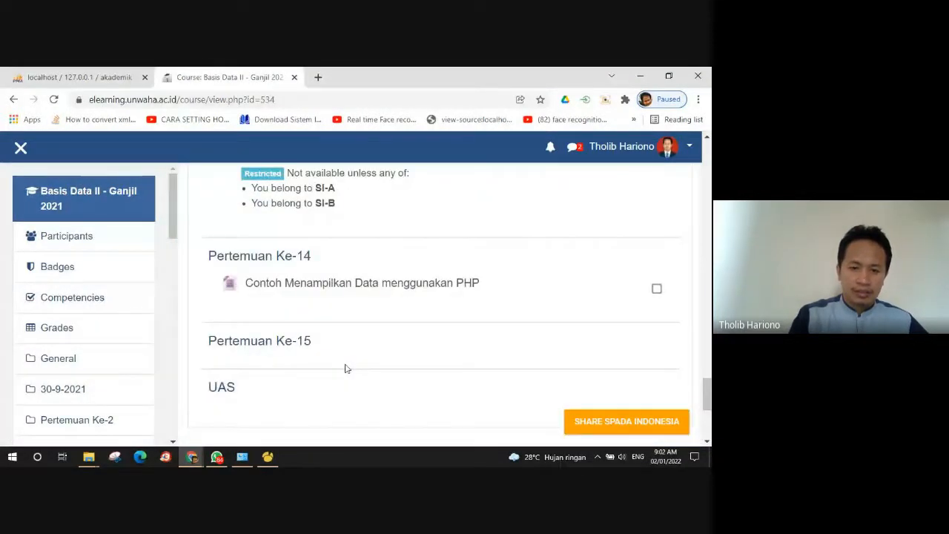
scroll(344, 368, "up", 1)
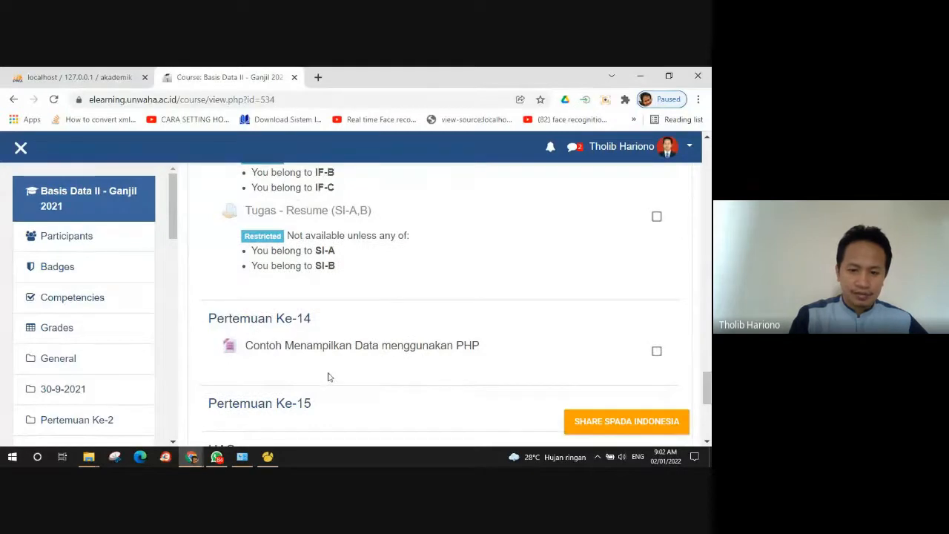
scroll(256, 351, "down", 2)
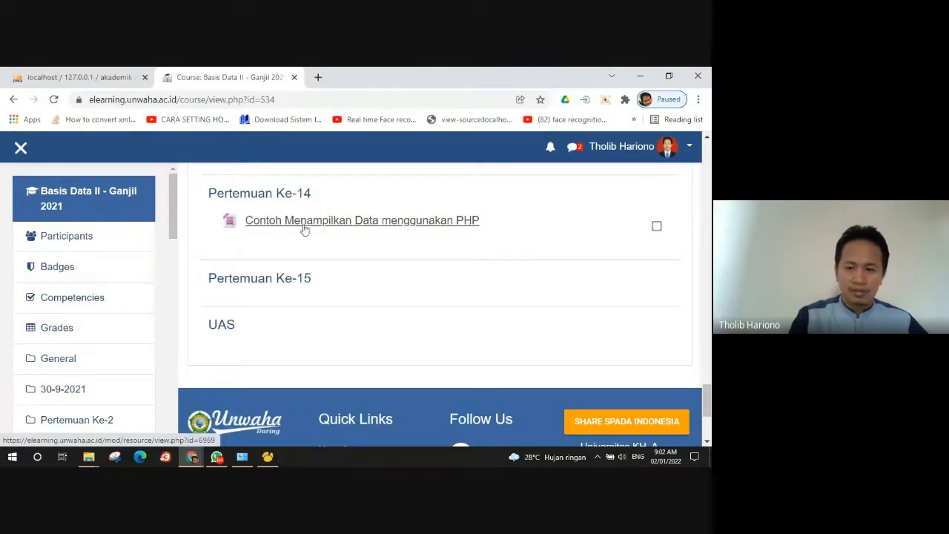
scroll(366, 349, "up", 4)
scroll(375, 366, "down", 2)
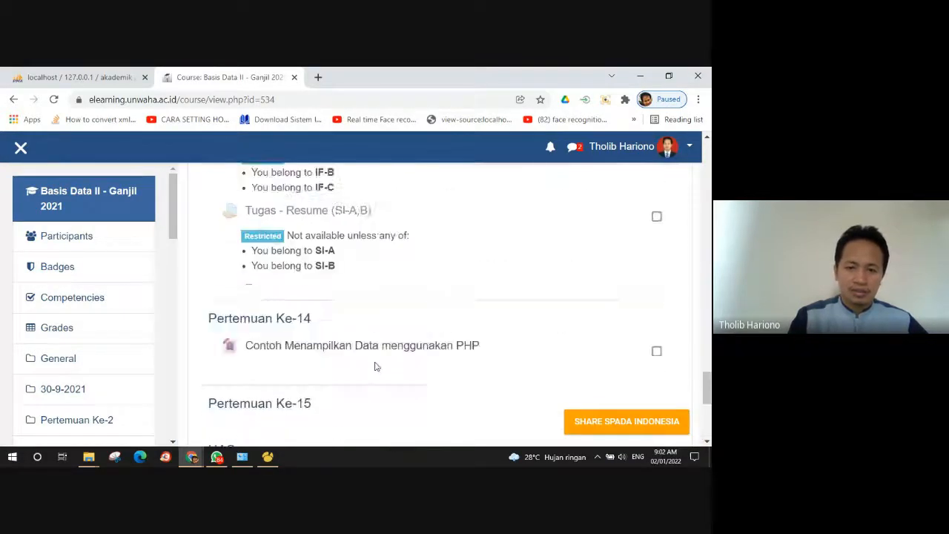
scroll(370, 359, "down", 4)
scroll(369, 358, "up", 3)
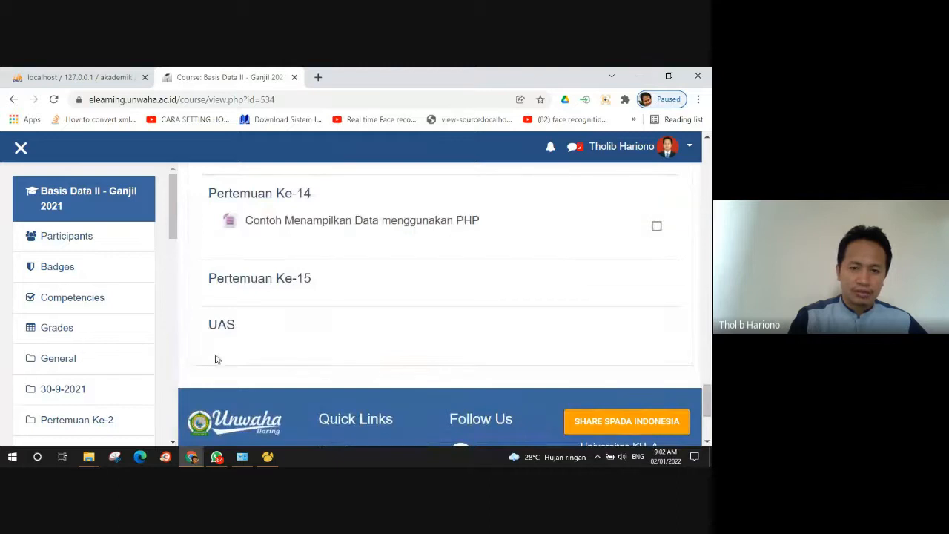
scroll(216, 359, "up", 1)
scroll(214, 360, "down", 2)
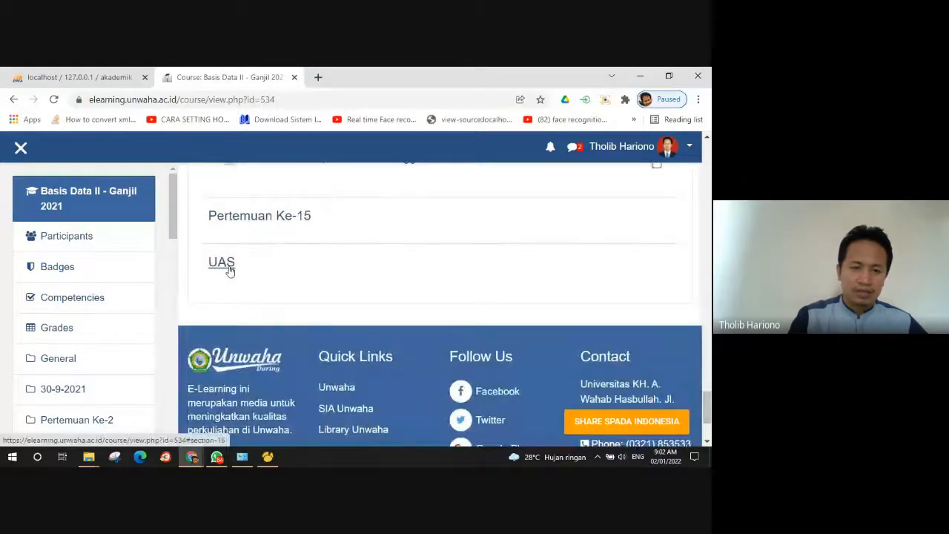
Step: Open the Daftar Hadir attendance activity of the Basis Data II course and look over its session list
left_click(93, 76)
left_click(222, 80)
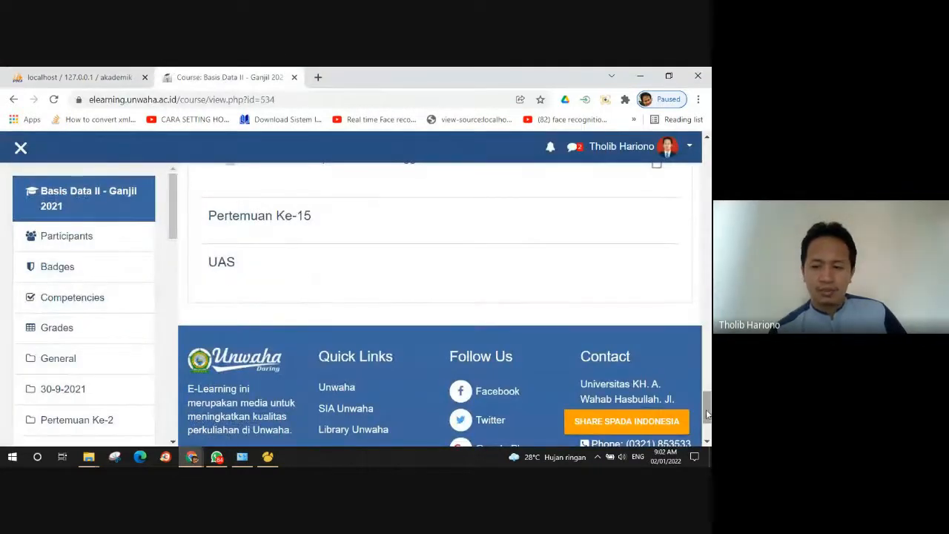
left_click_drag(707, 414, 706, 157)
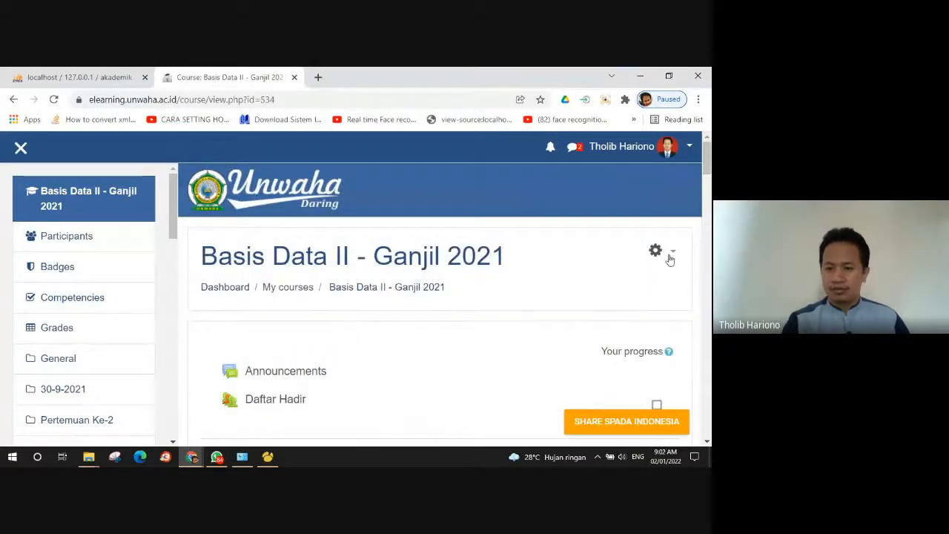
left_click_drag(707, 160, 707, 192)
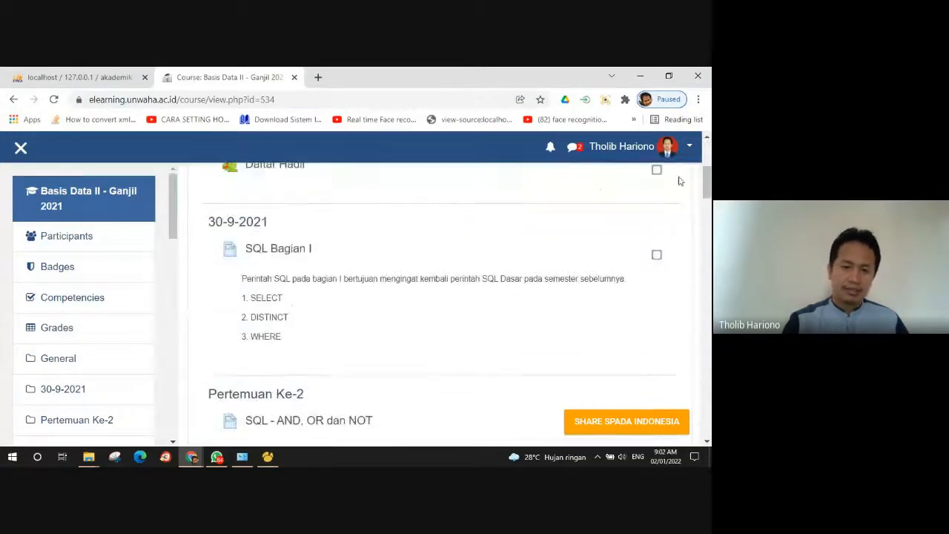
scroll(292, 258, "up", 3)
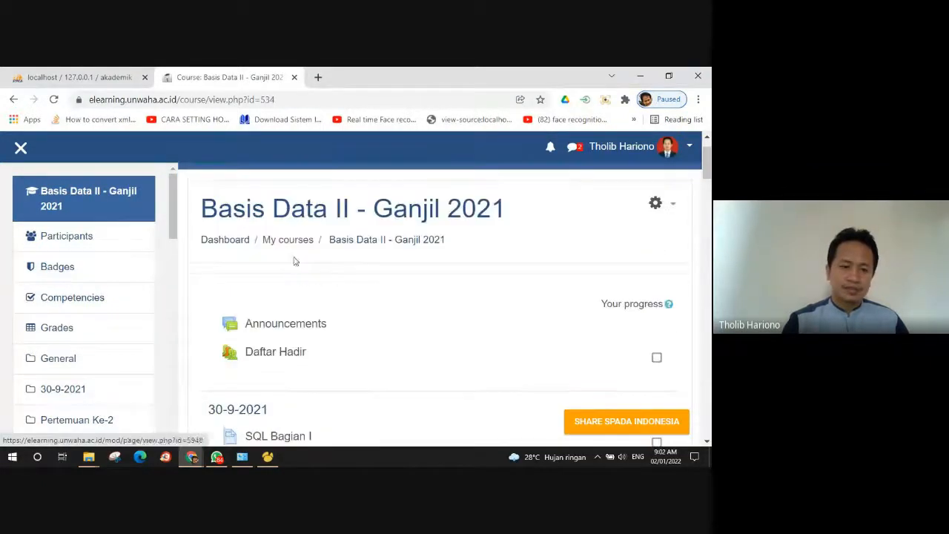
scroll(46, 322, "down", 5)
scroll(281, 365, "up", 1)
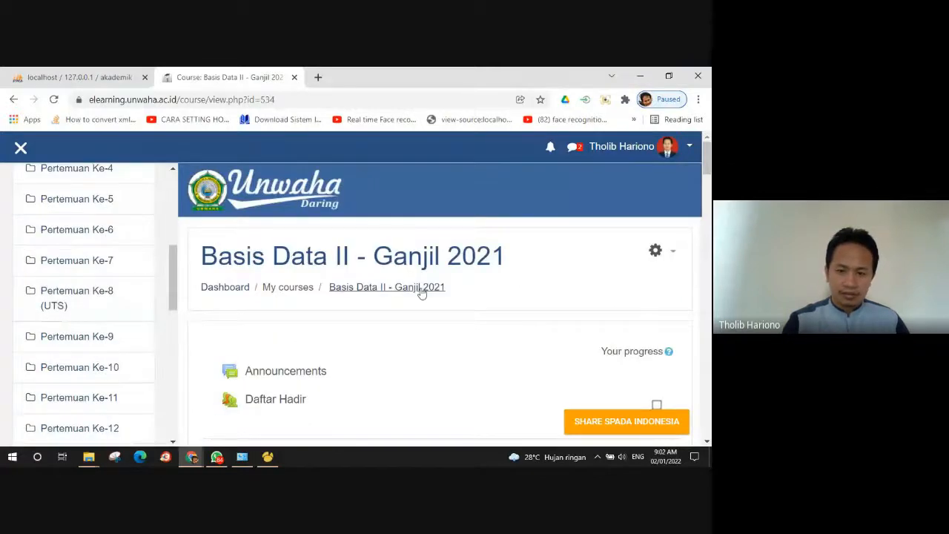
scroll(381, 311, "down", 2)
scroll(382, 311, "up", 2)
scroll(426, 301, "down", 1)
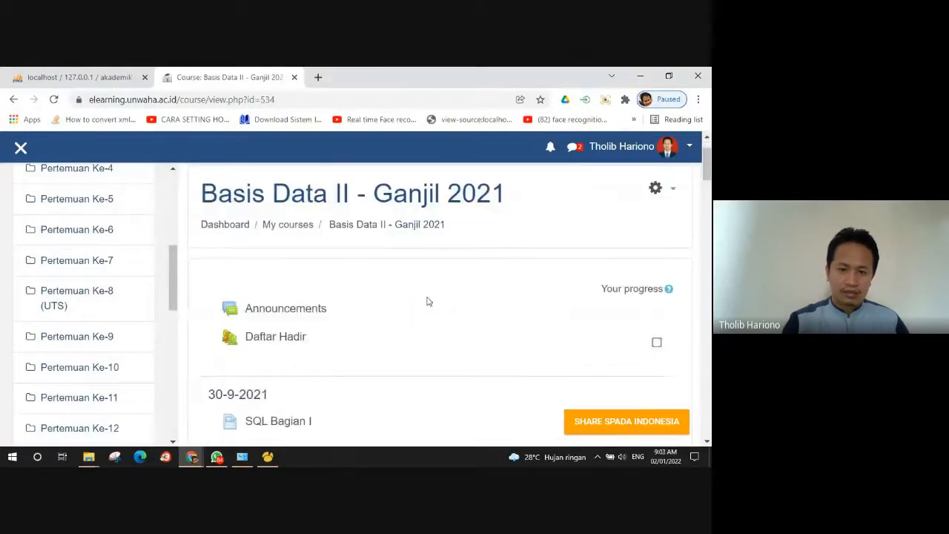
left_click(280, 340)
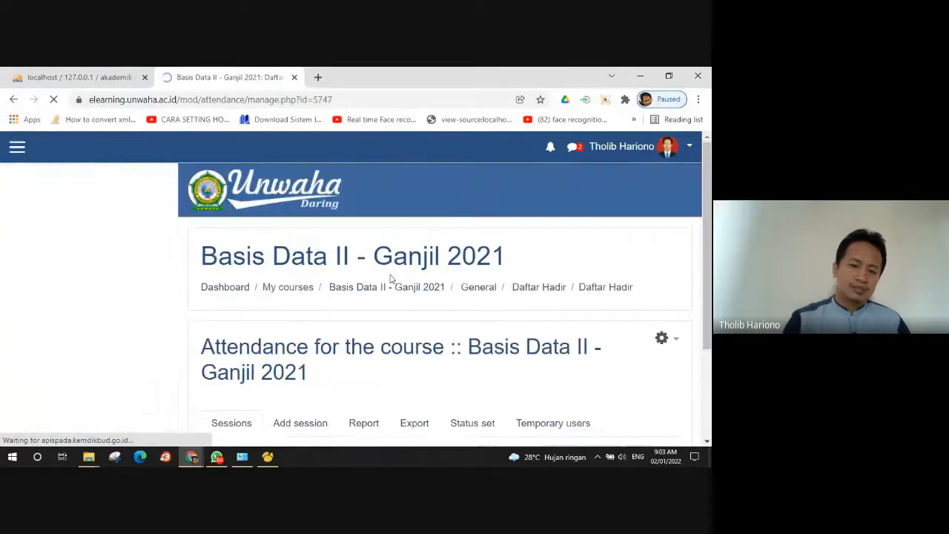
scroll(400, 293, "down", 5)
scroll(420, 302, "up", 2)
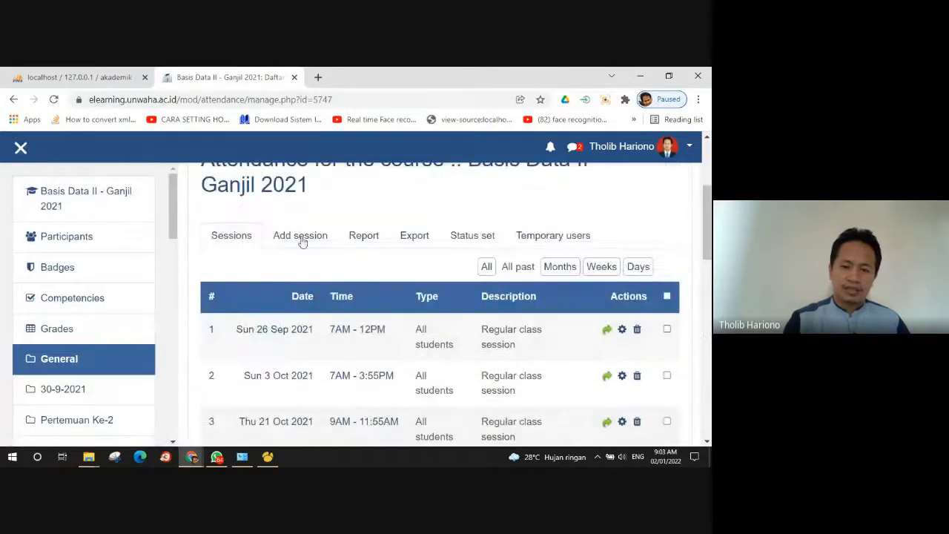
Step: Add an attendance session for all students on 2 January 2022, running from 07:00 to 13:00
left_click(301, 242)
scroll(423, 252, "down", 5)
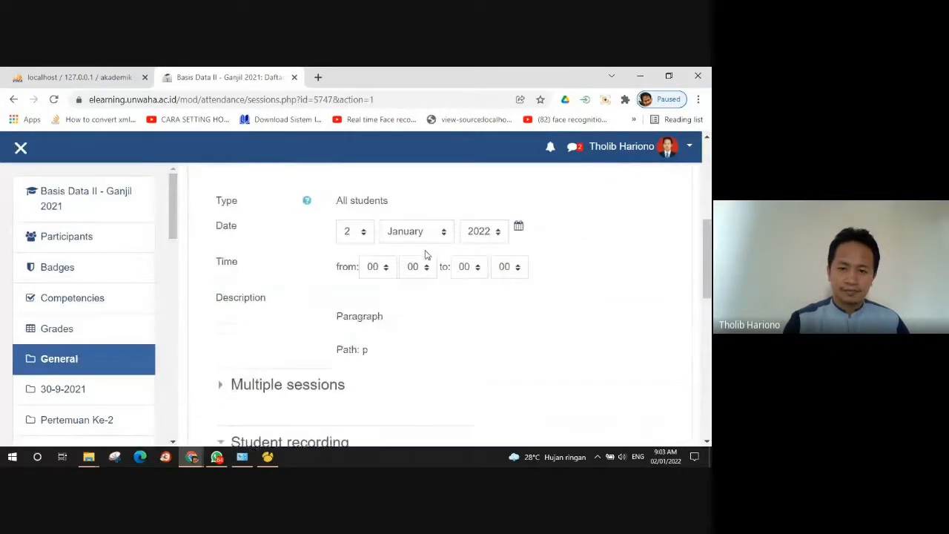
left_click(378, 267)
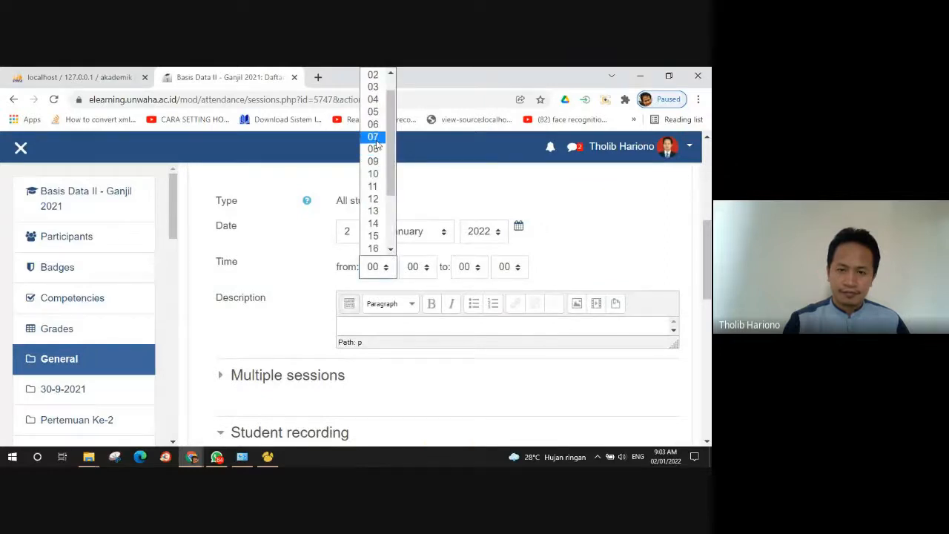
left_click(377, 141)
left_click(478, 269)
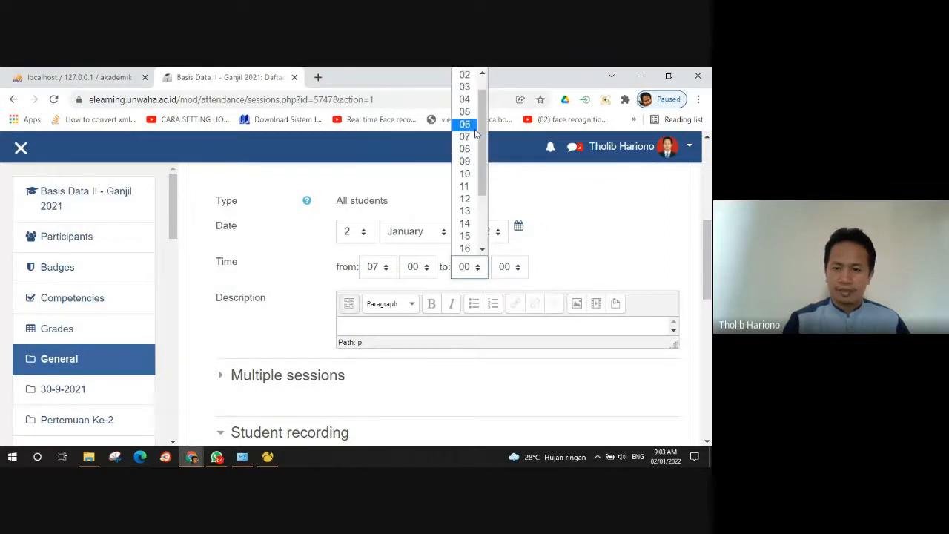
left_click(470, 210)
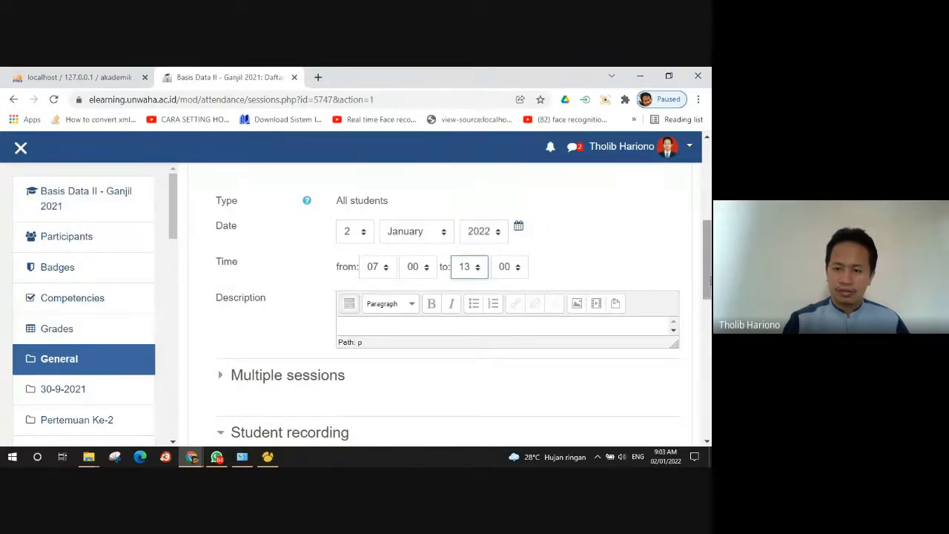
scroll(445, 311, "down", 5)
left_click(366, 317)
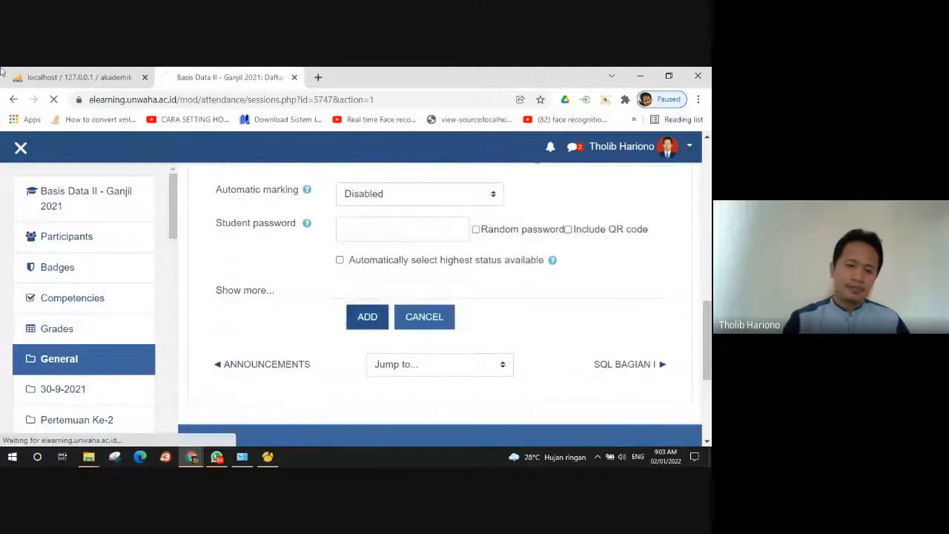
Step: Switch to the Google Meet call and open the recording panel to stop the call's recording
mouse_move(191, 457)
left_click(74, 393)
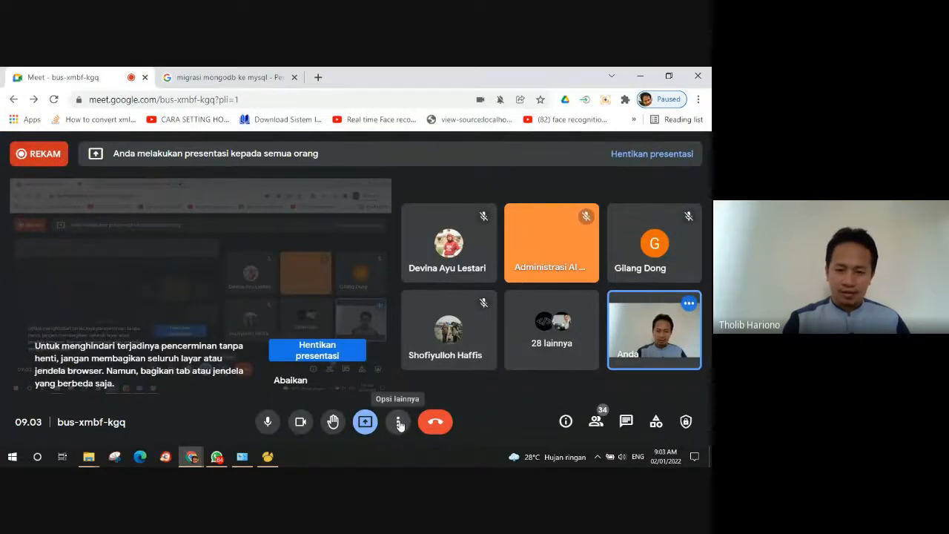
left_click(399, 422)
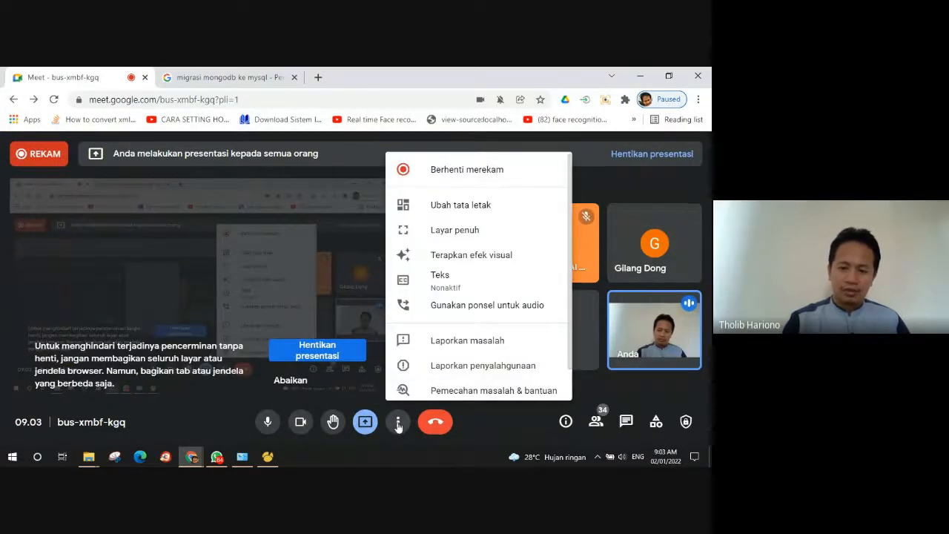
left_click(500, 426)
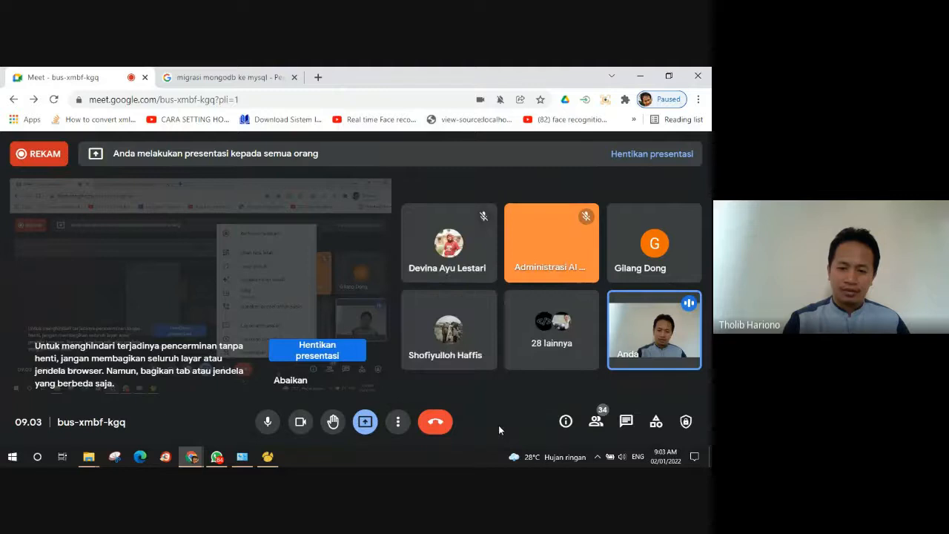
left_click(398, 423)
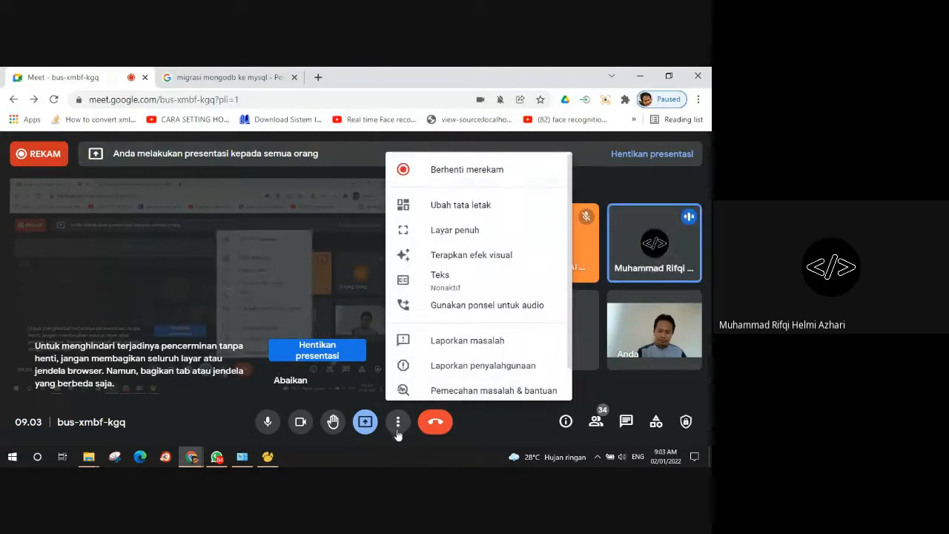
left_click(461, 170)
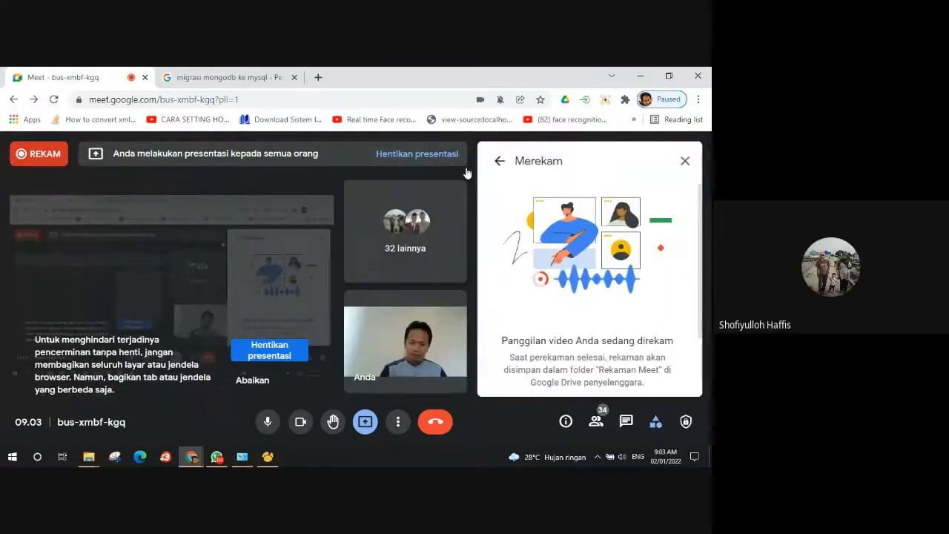